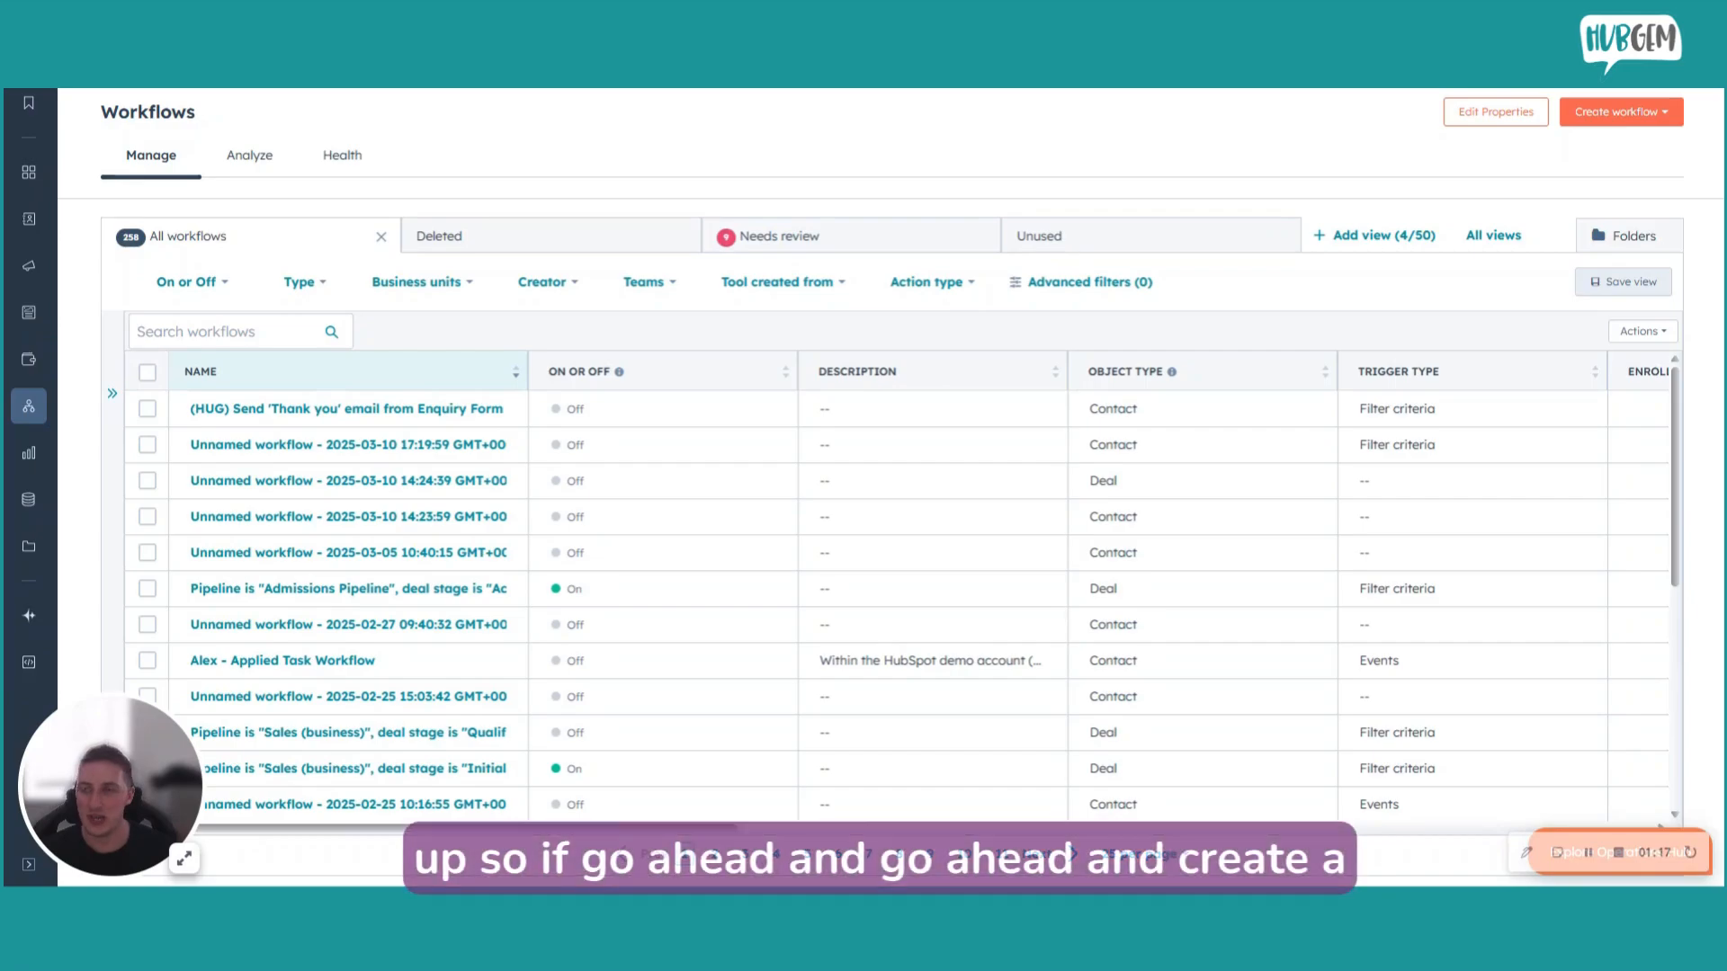
Step: Create a contact-based workflow from scratch and look at its name and description details without changing them
left_click(1668, 115)
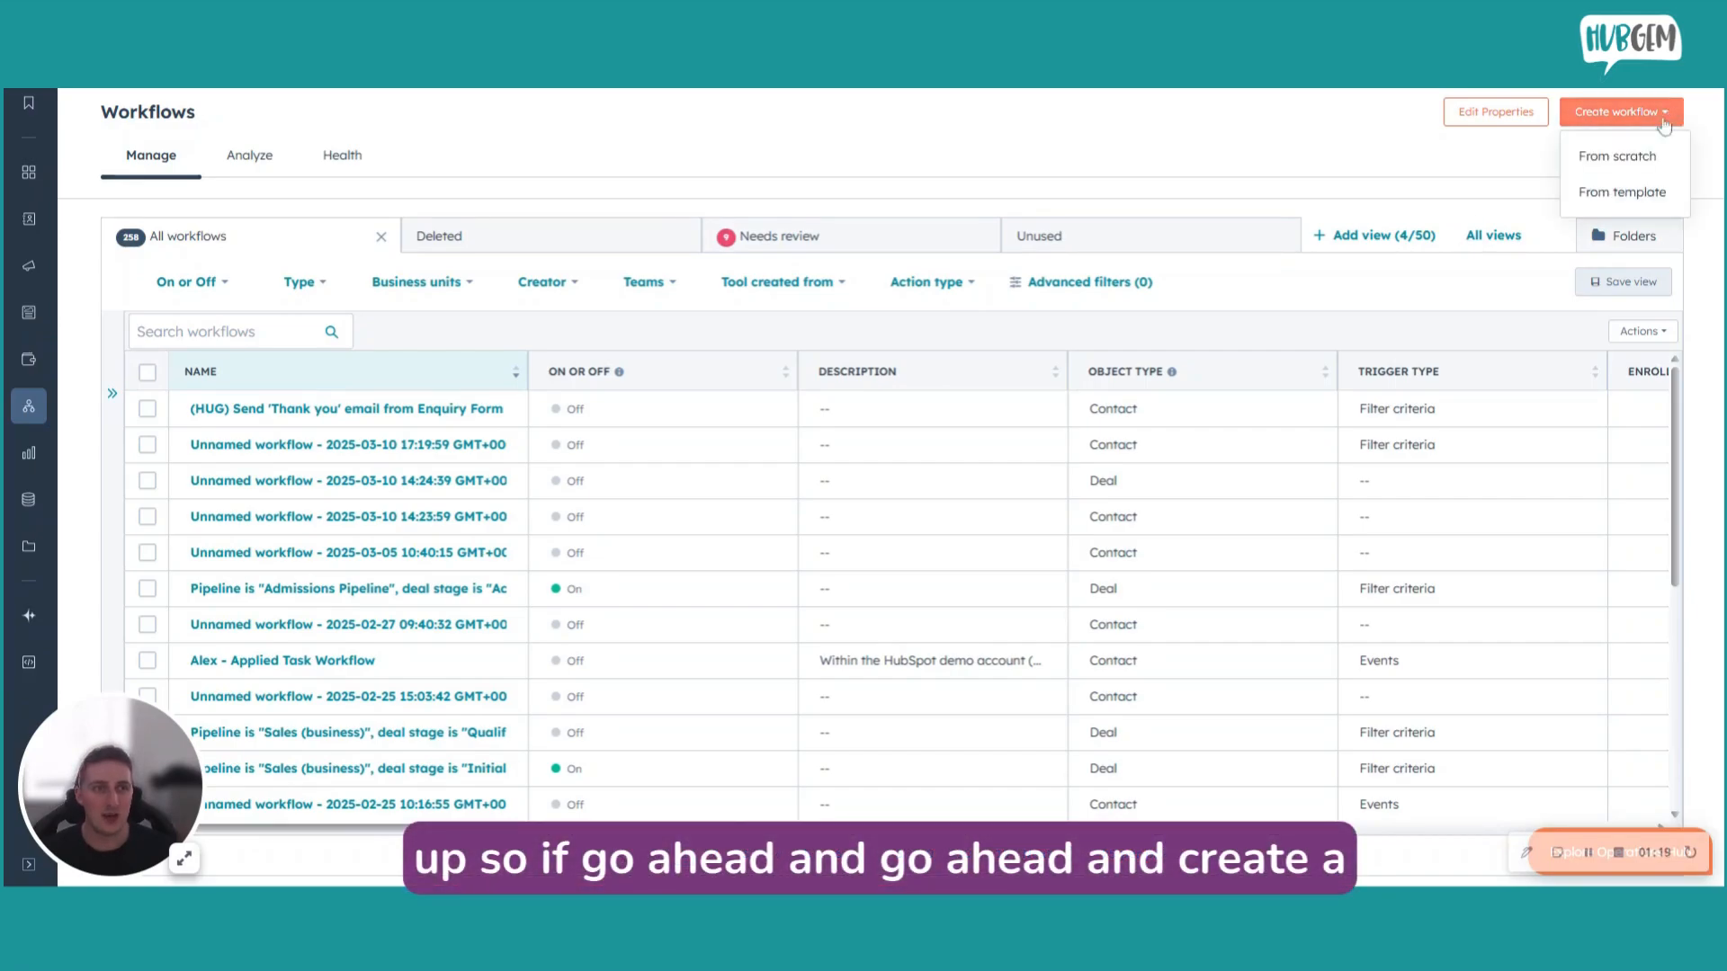
left_click(1610, 158)
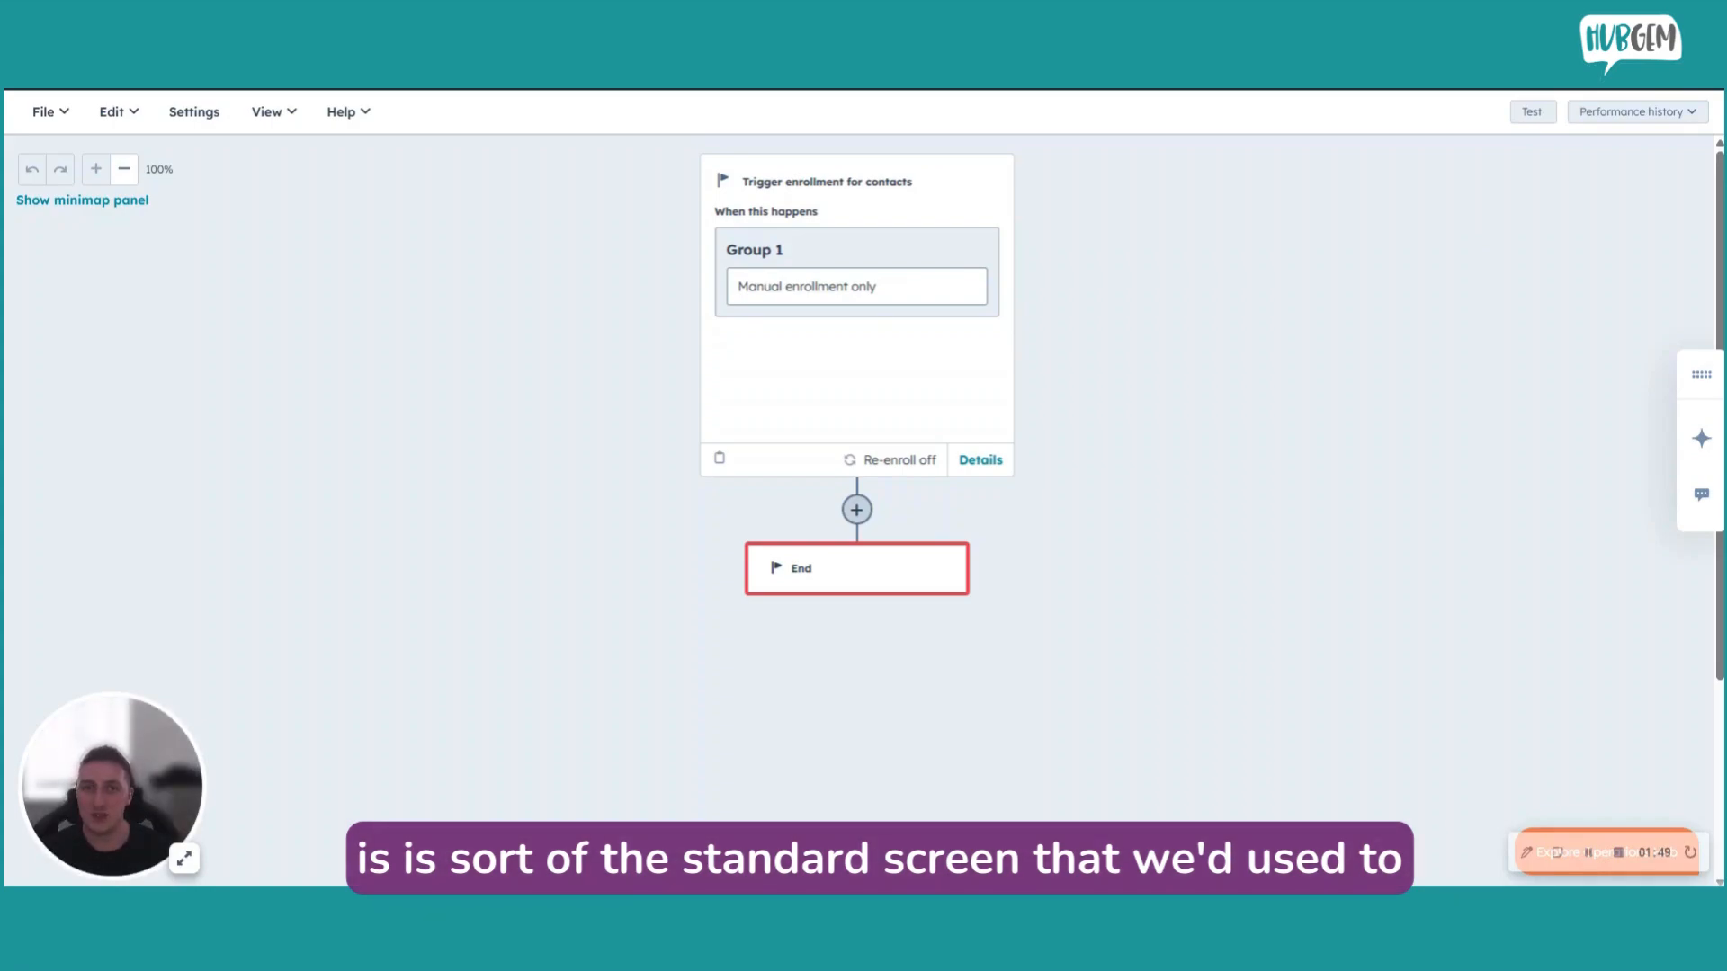
left_click(728, 90)
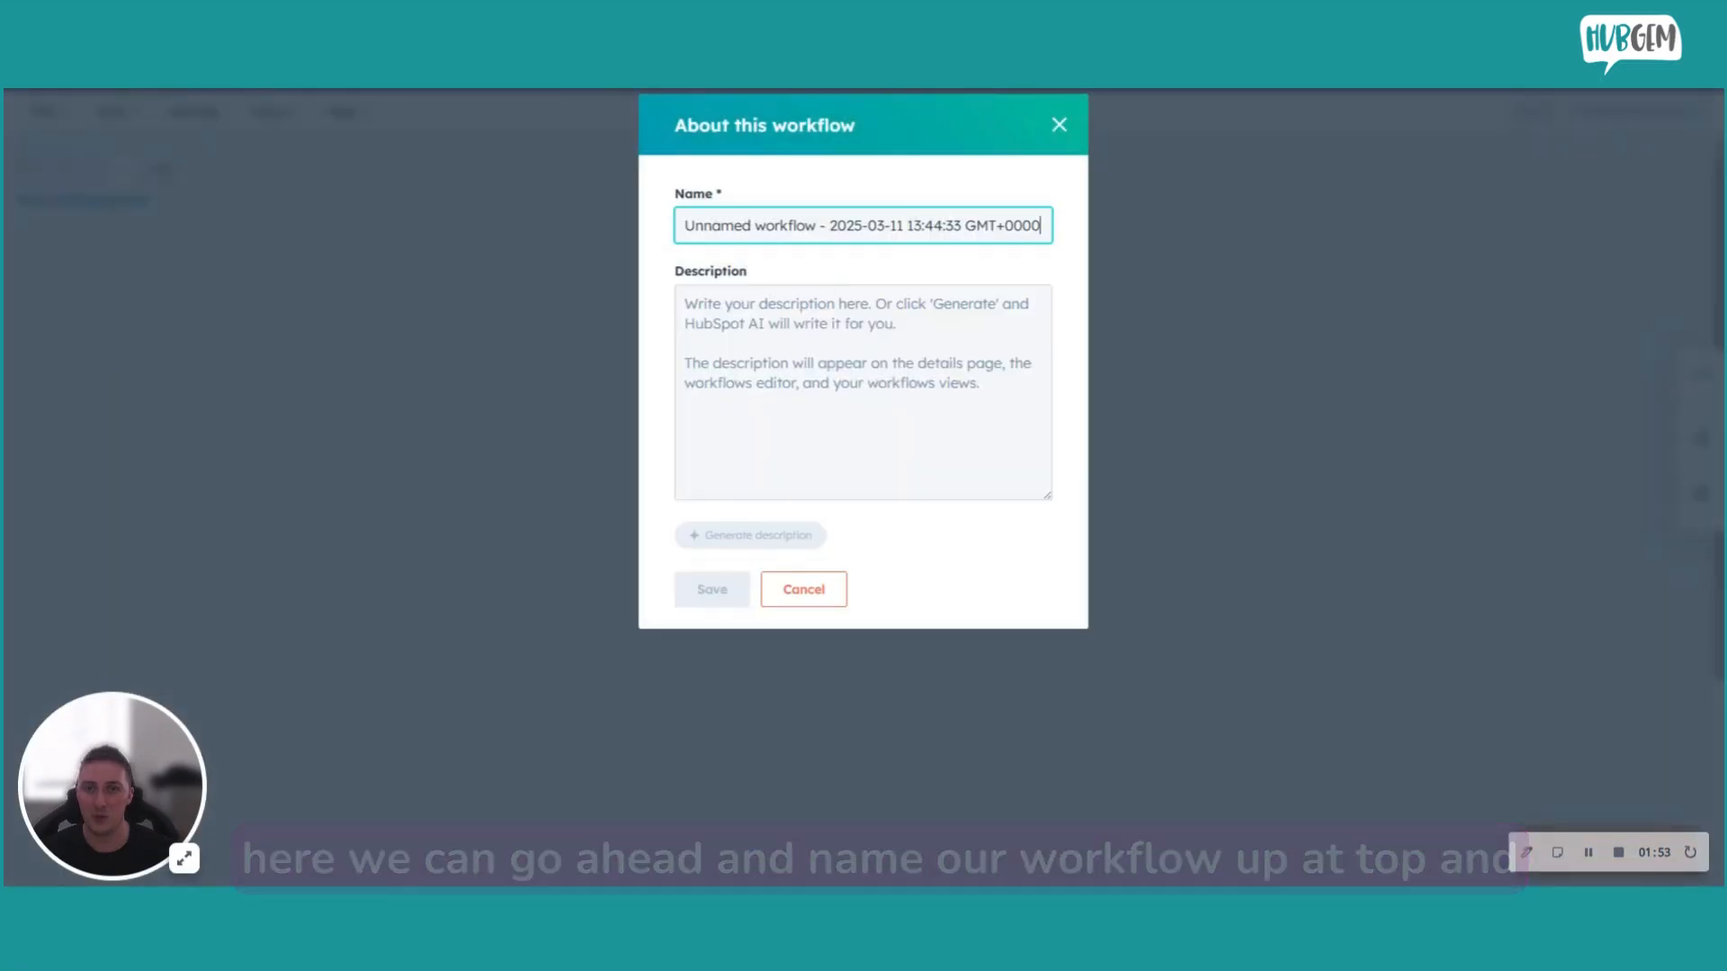
left_click(1059, 124)
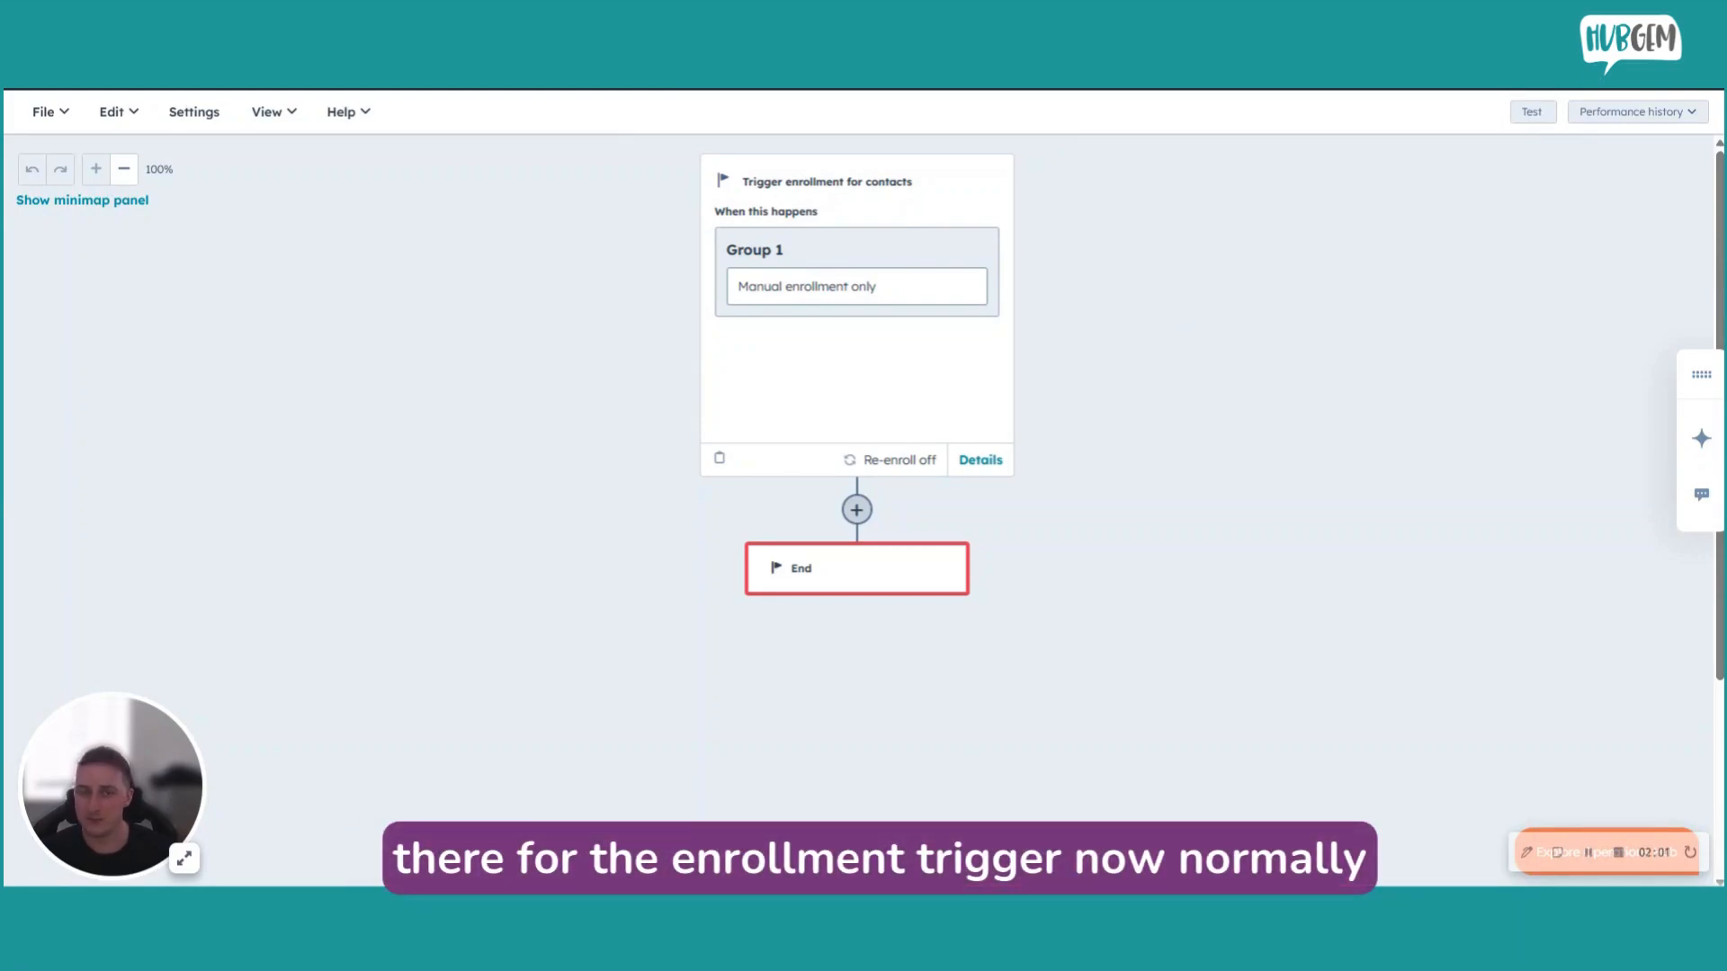
Step: Examine the enrollment trigger types and the event criteria available for triggering the workflow, leaving without saving
left_click(877, 331)
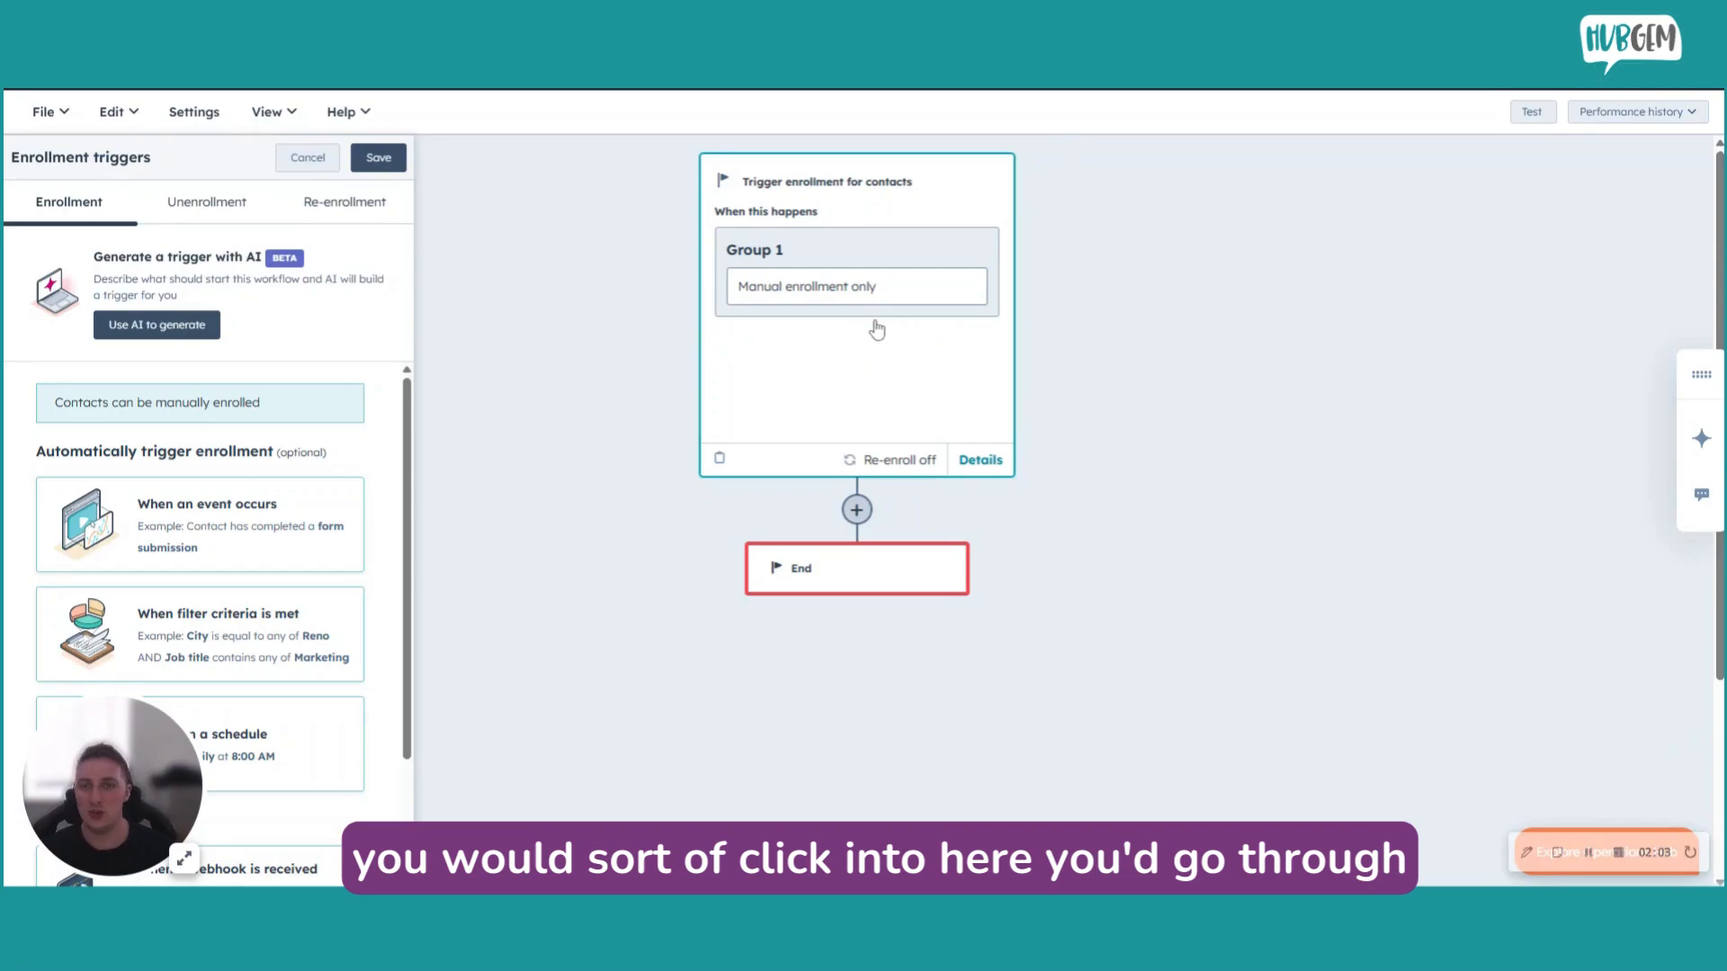
scroll(232, 504, "down", 2)
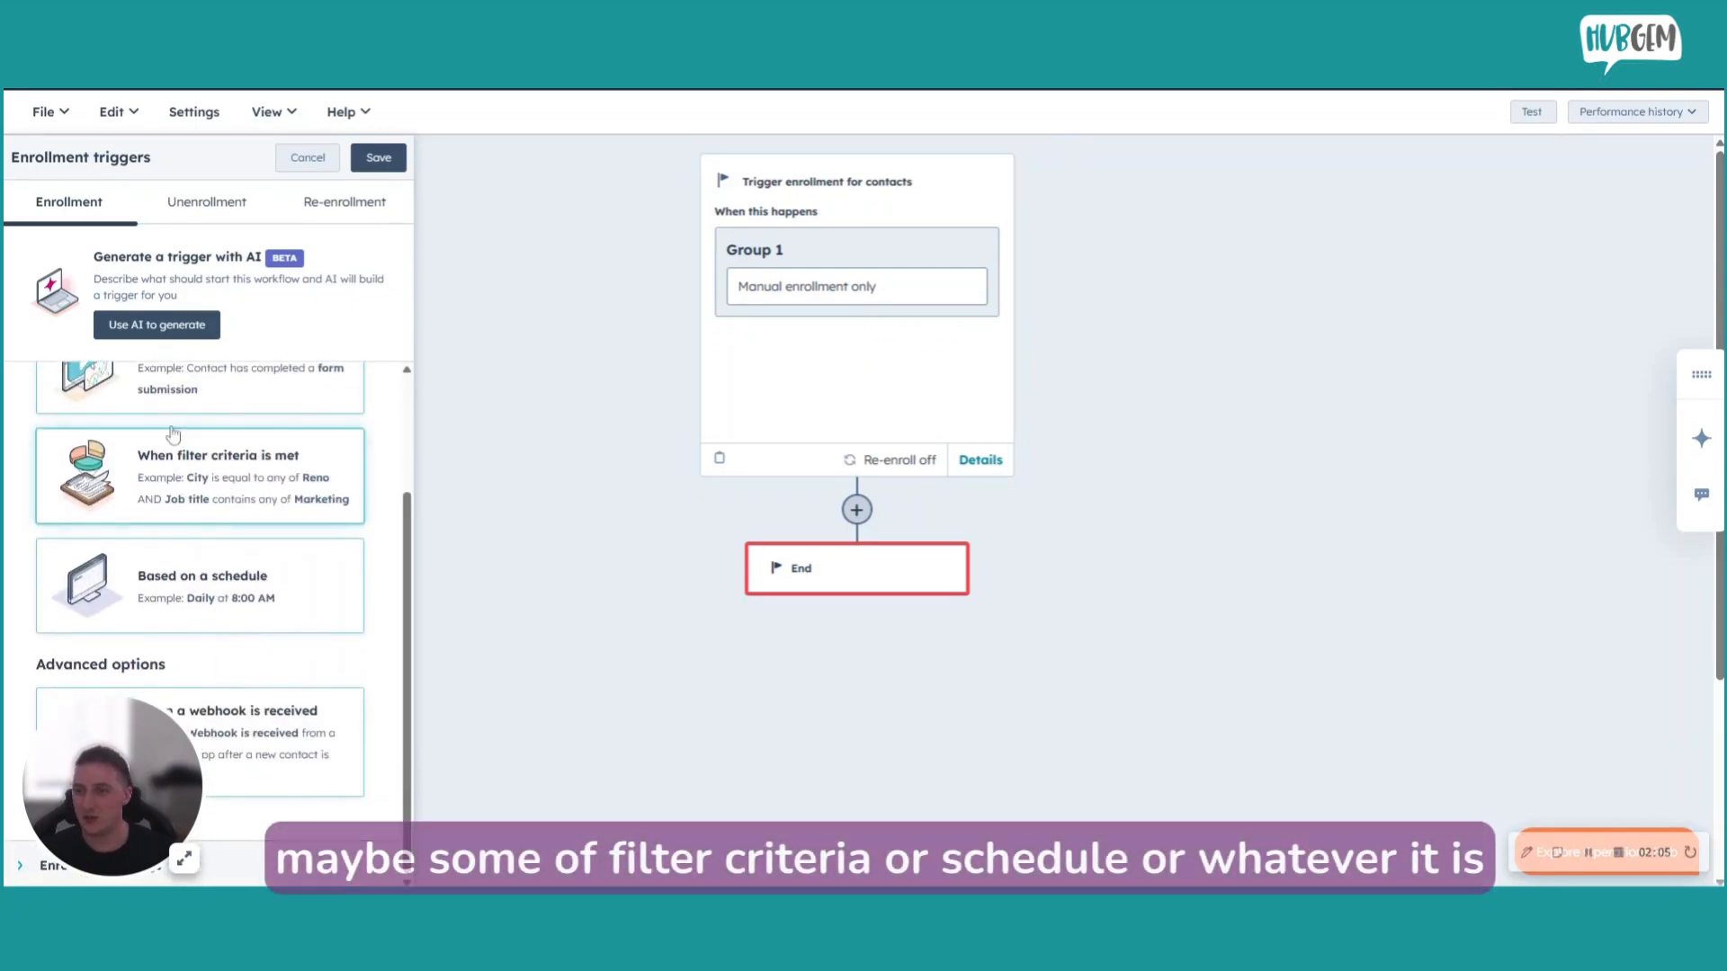
scroll(206, 456, "up", 1)
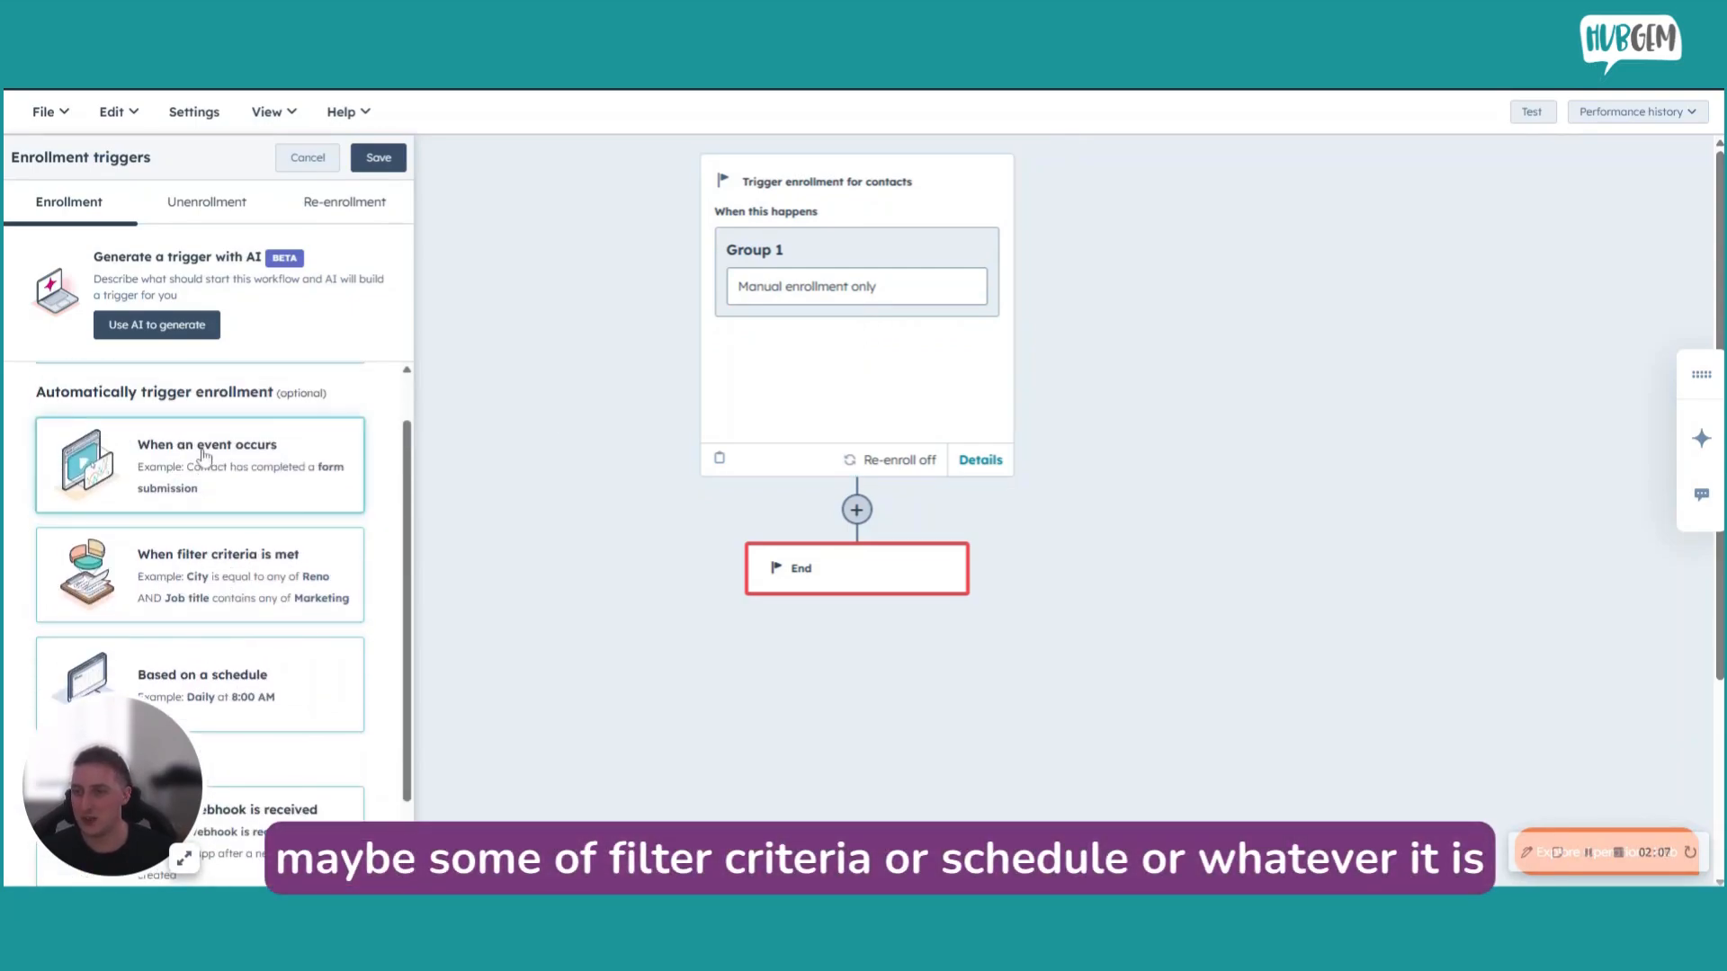
scroll(274, 499, "down", 1)
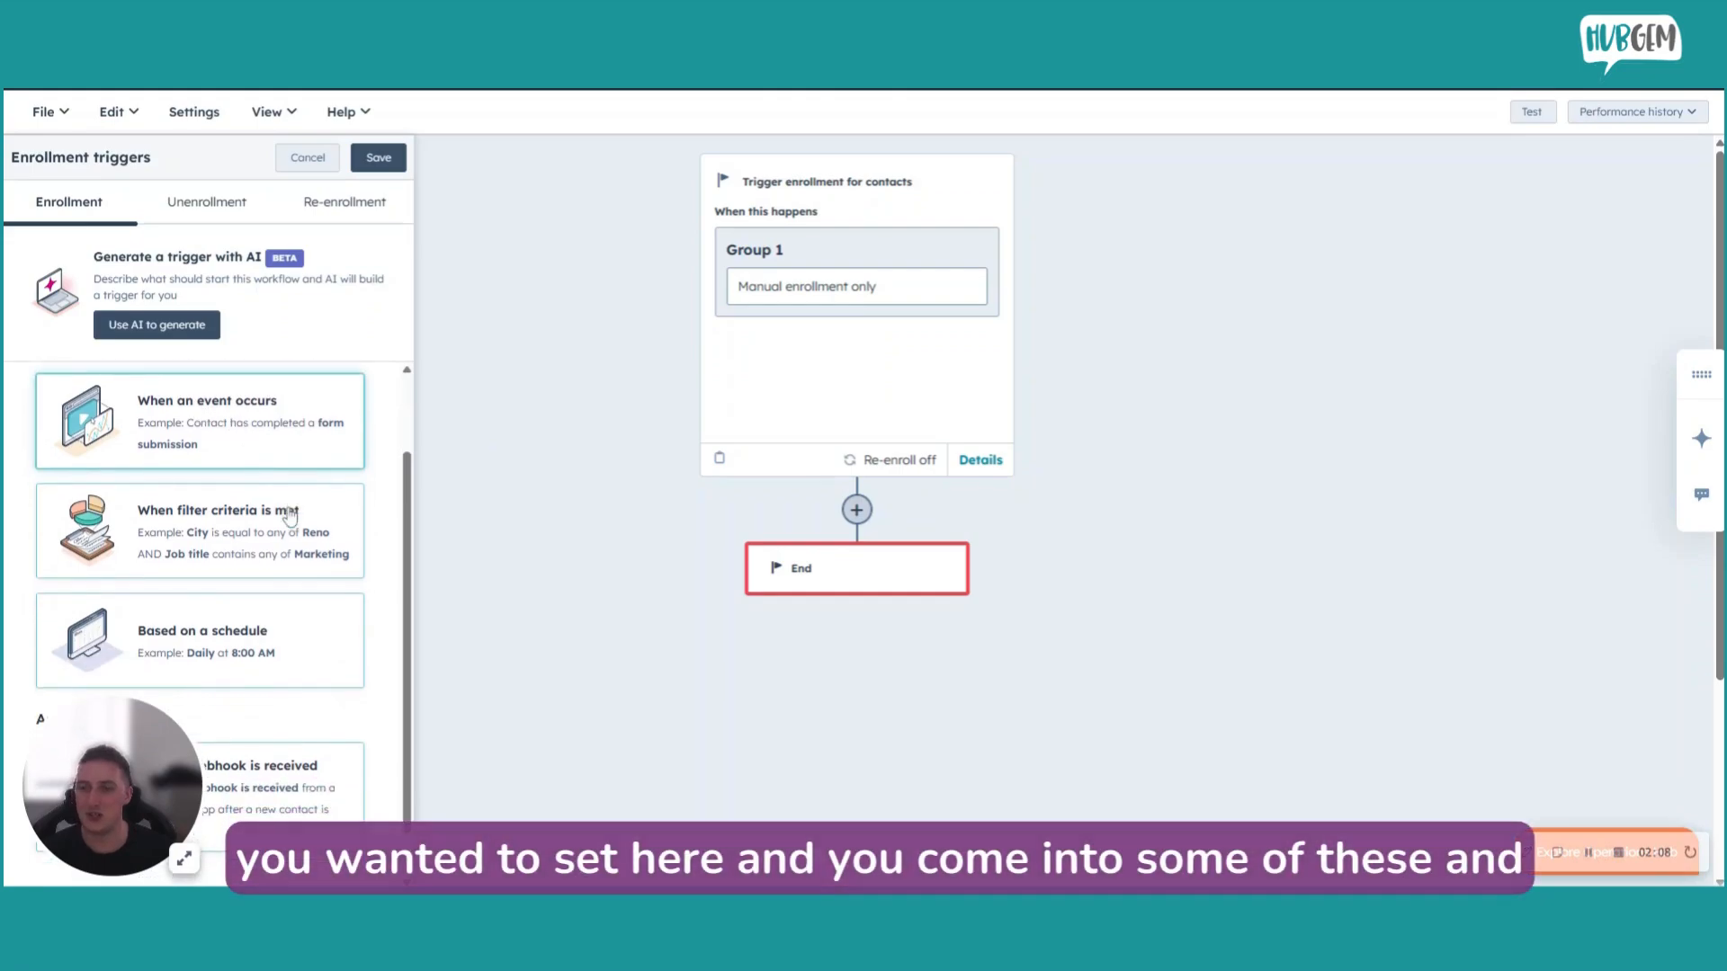
left_click(221, 436)
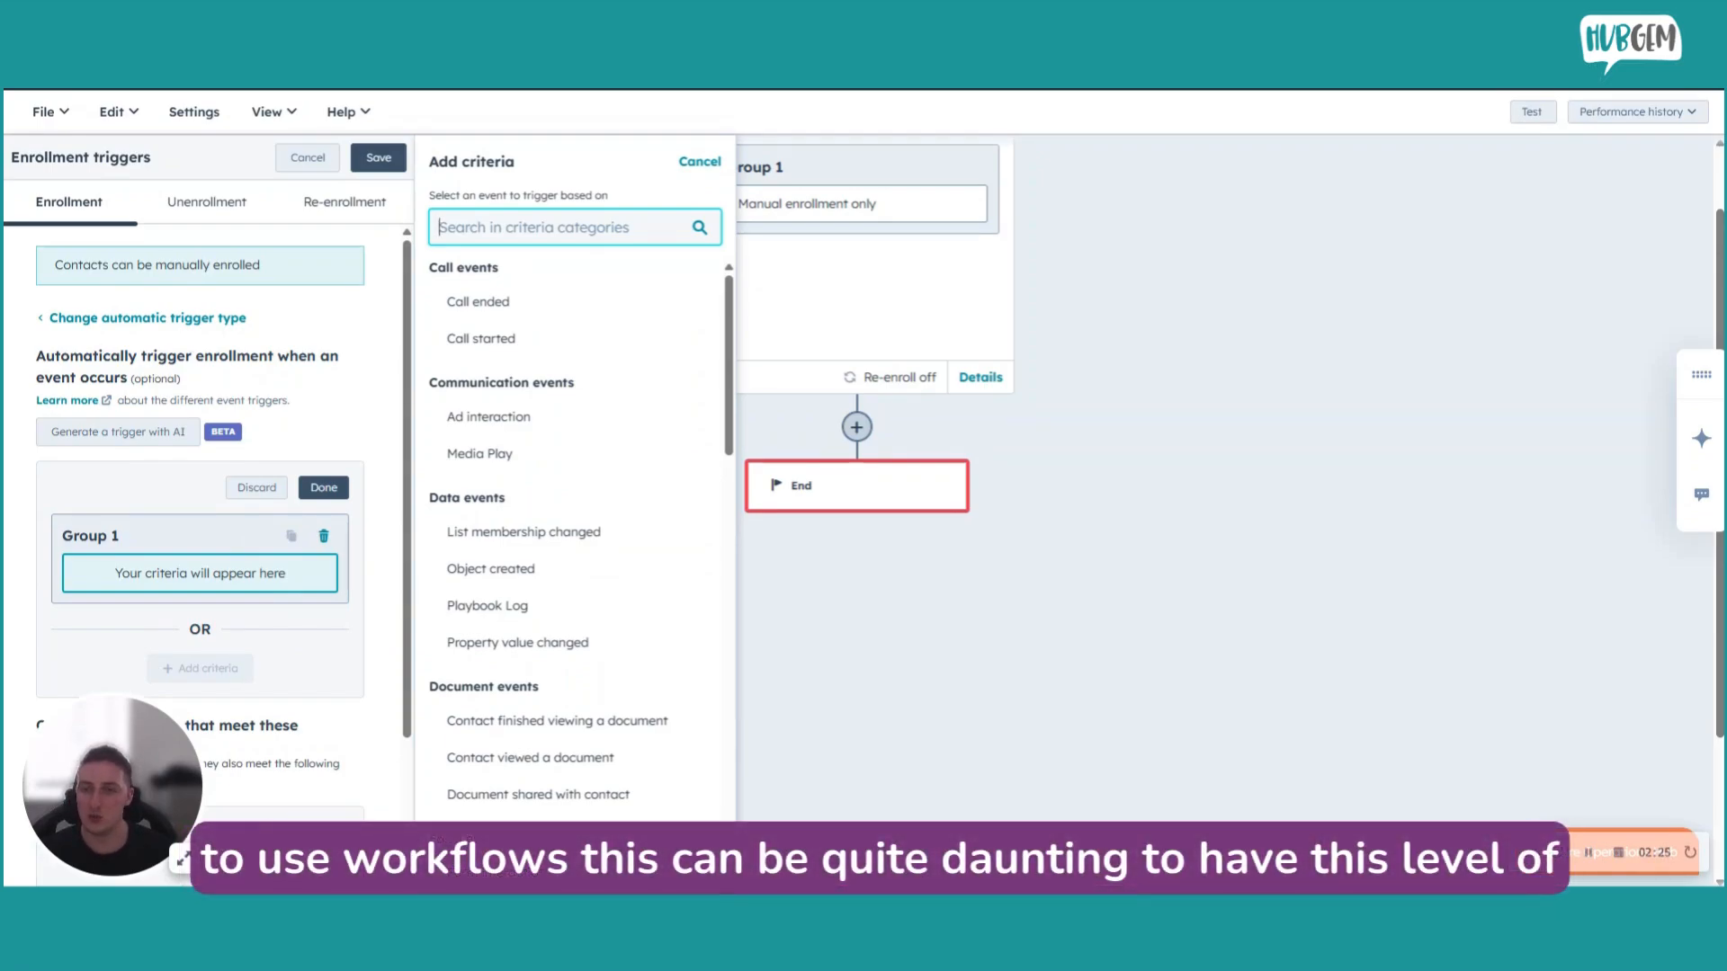
scroll(557, 333, "down", 3)
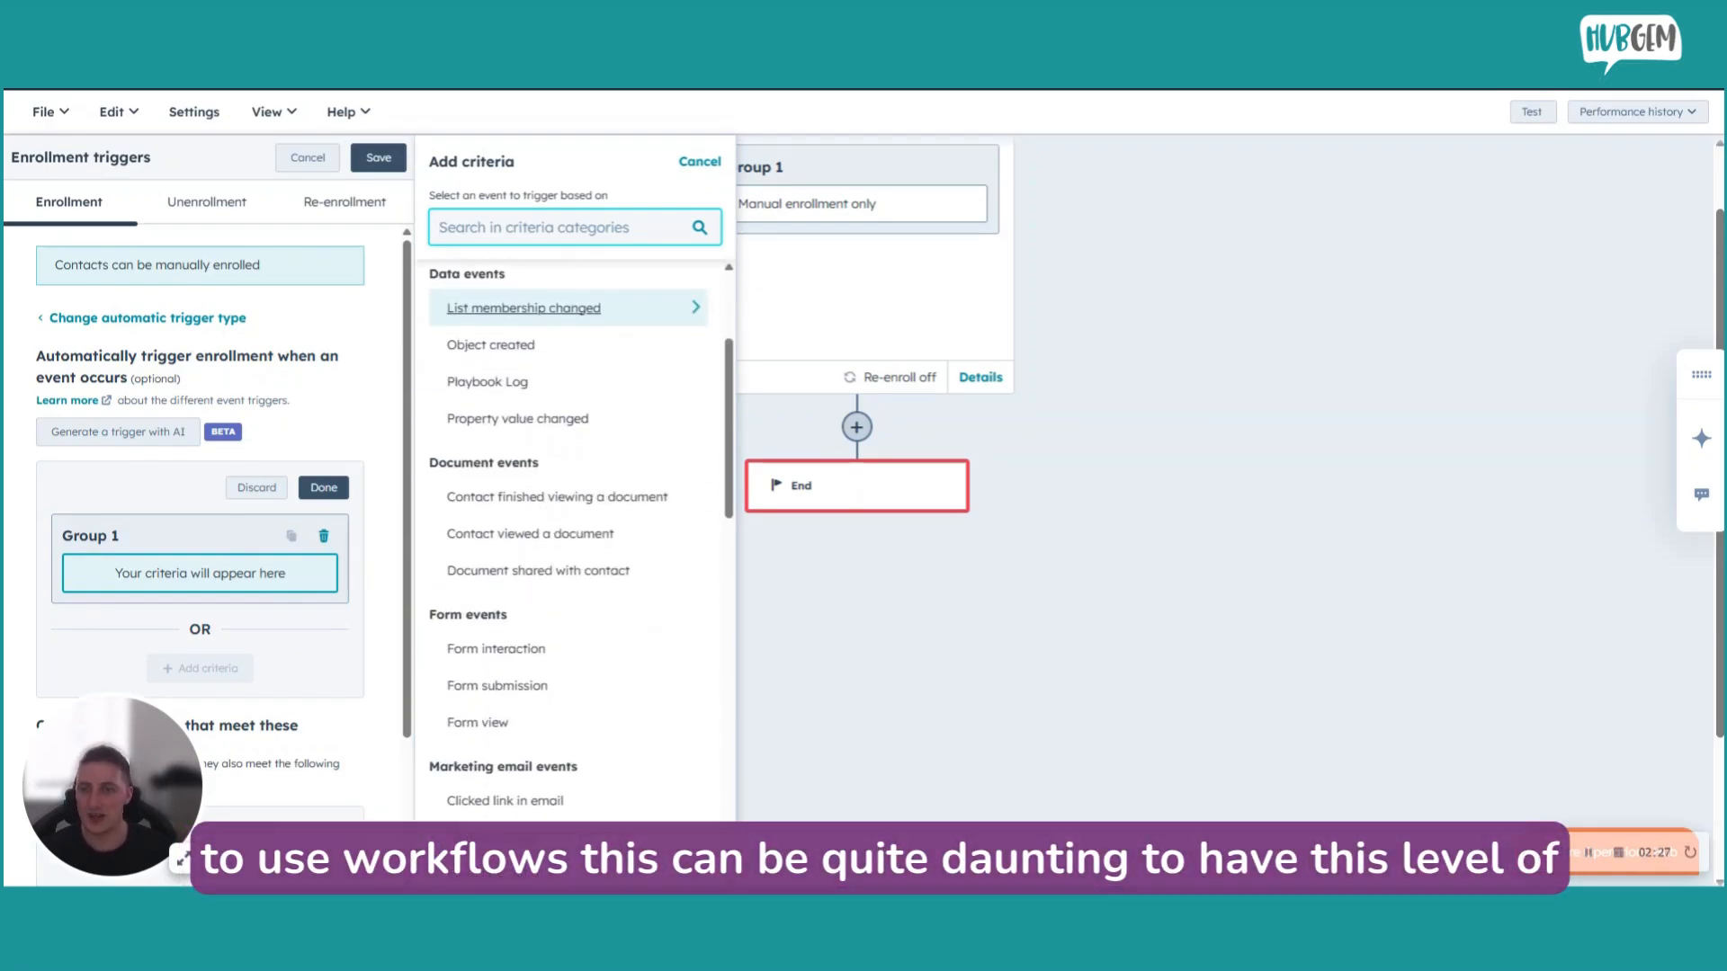
scroll(558, 333, "down", 2)
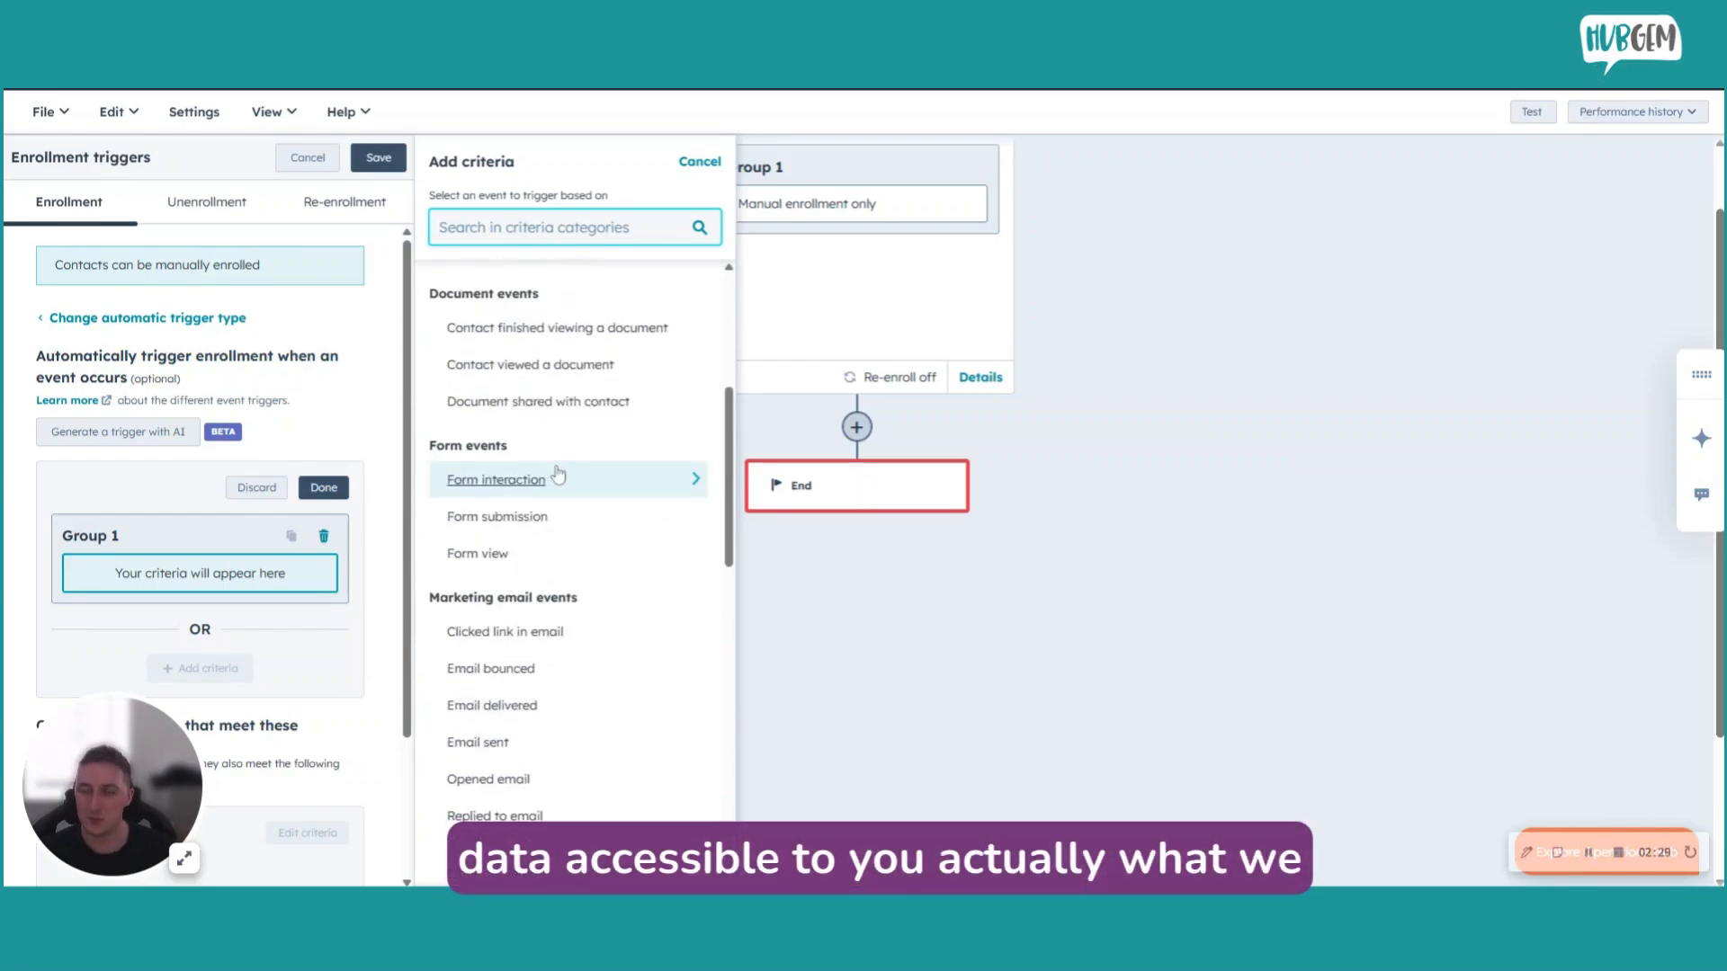
left_click(309, 162)
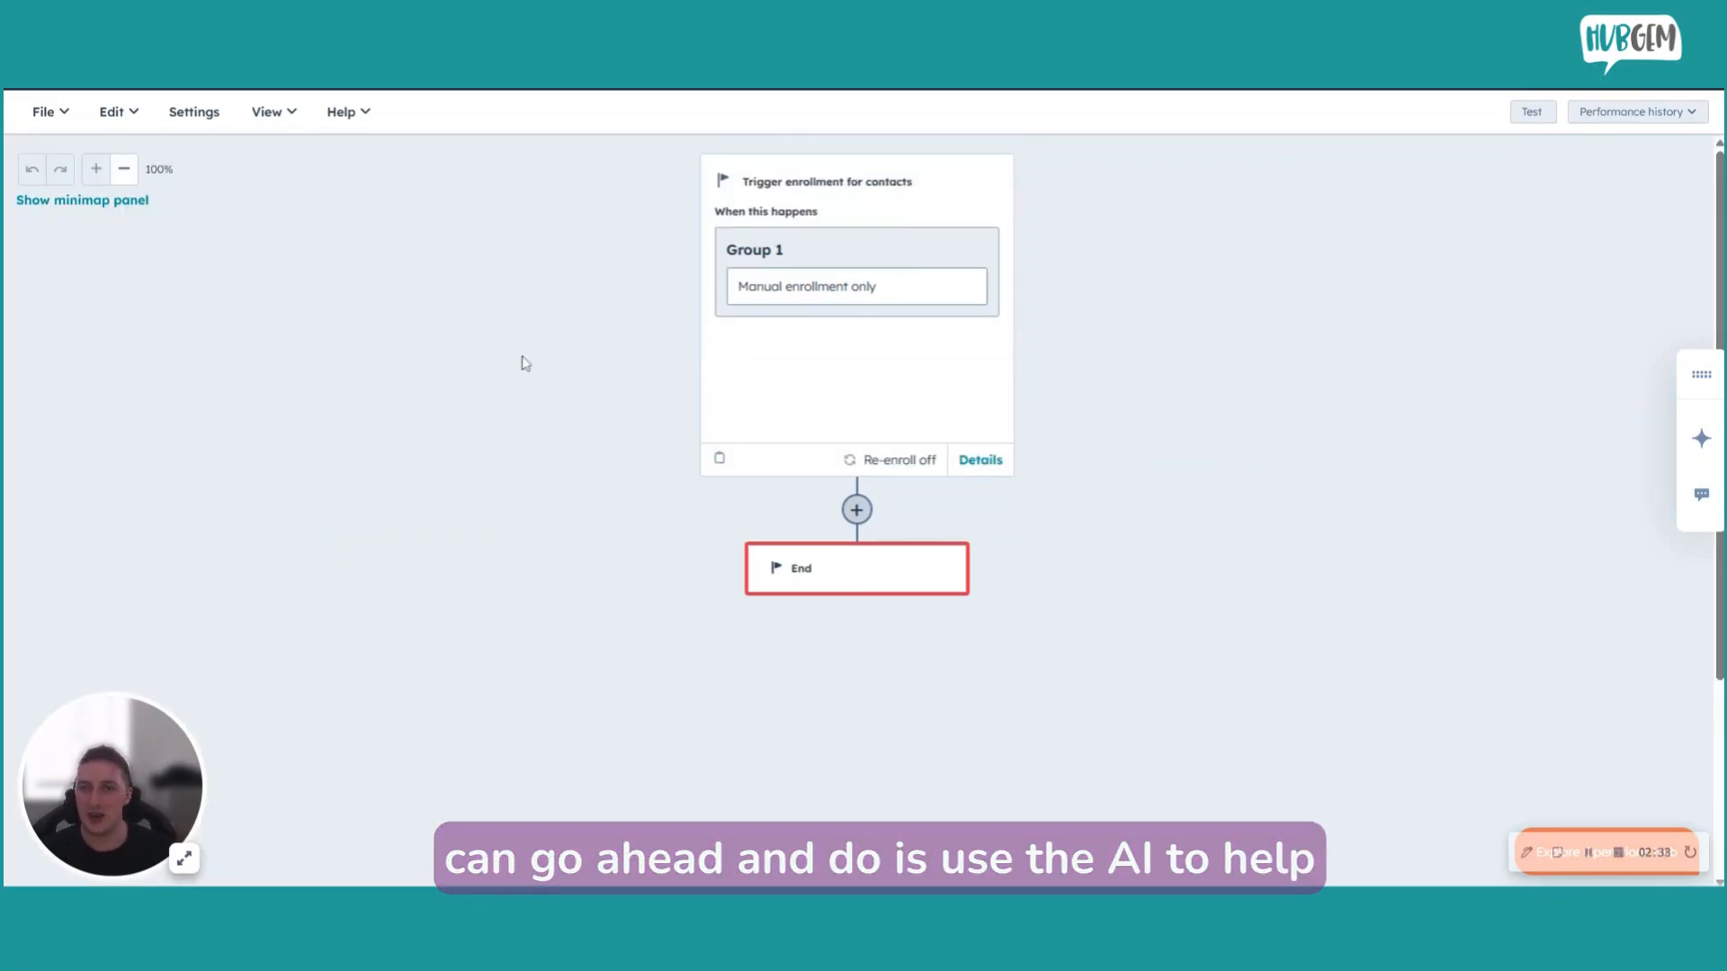
Step: Generate an enrollment trigger with AI from the condition "contact has submitted any form" and keep it with a positive rating
left_click(831, 389)
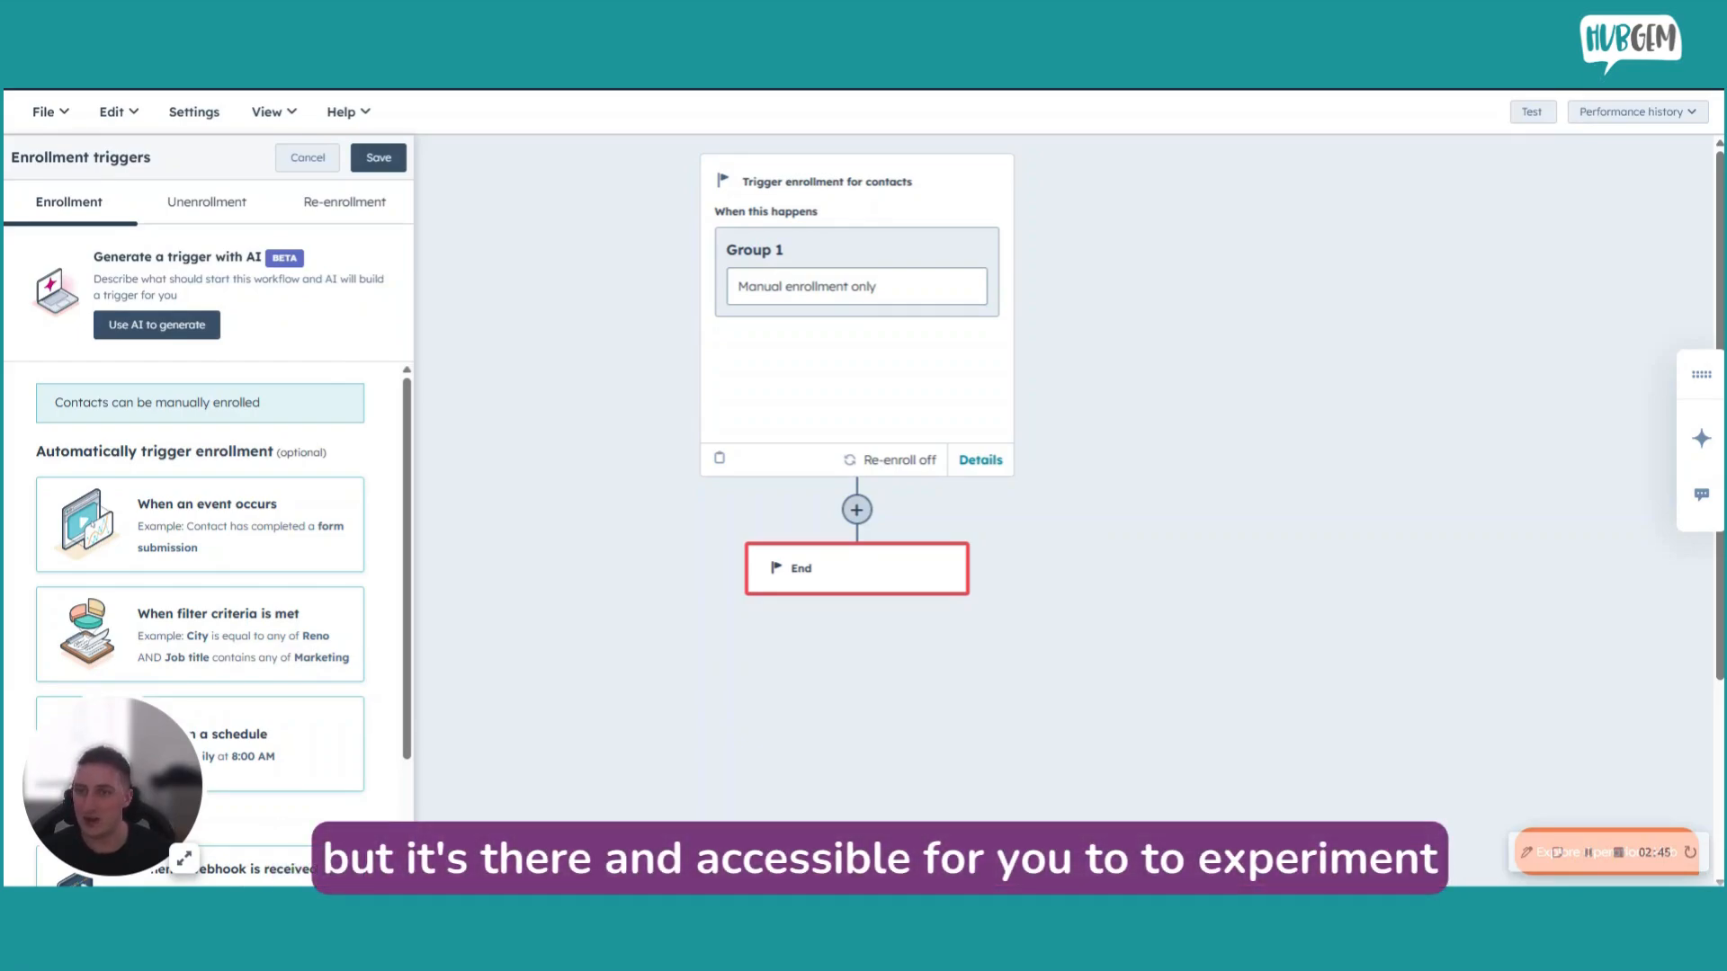
left_click(154, 329)
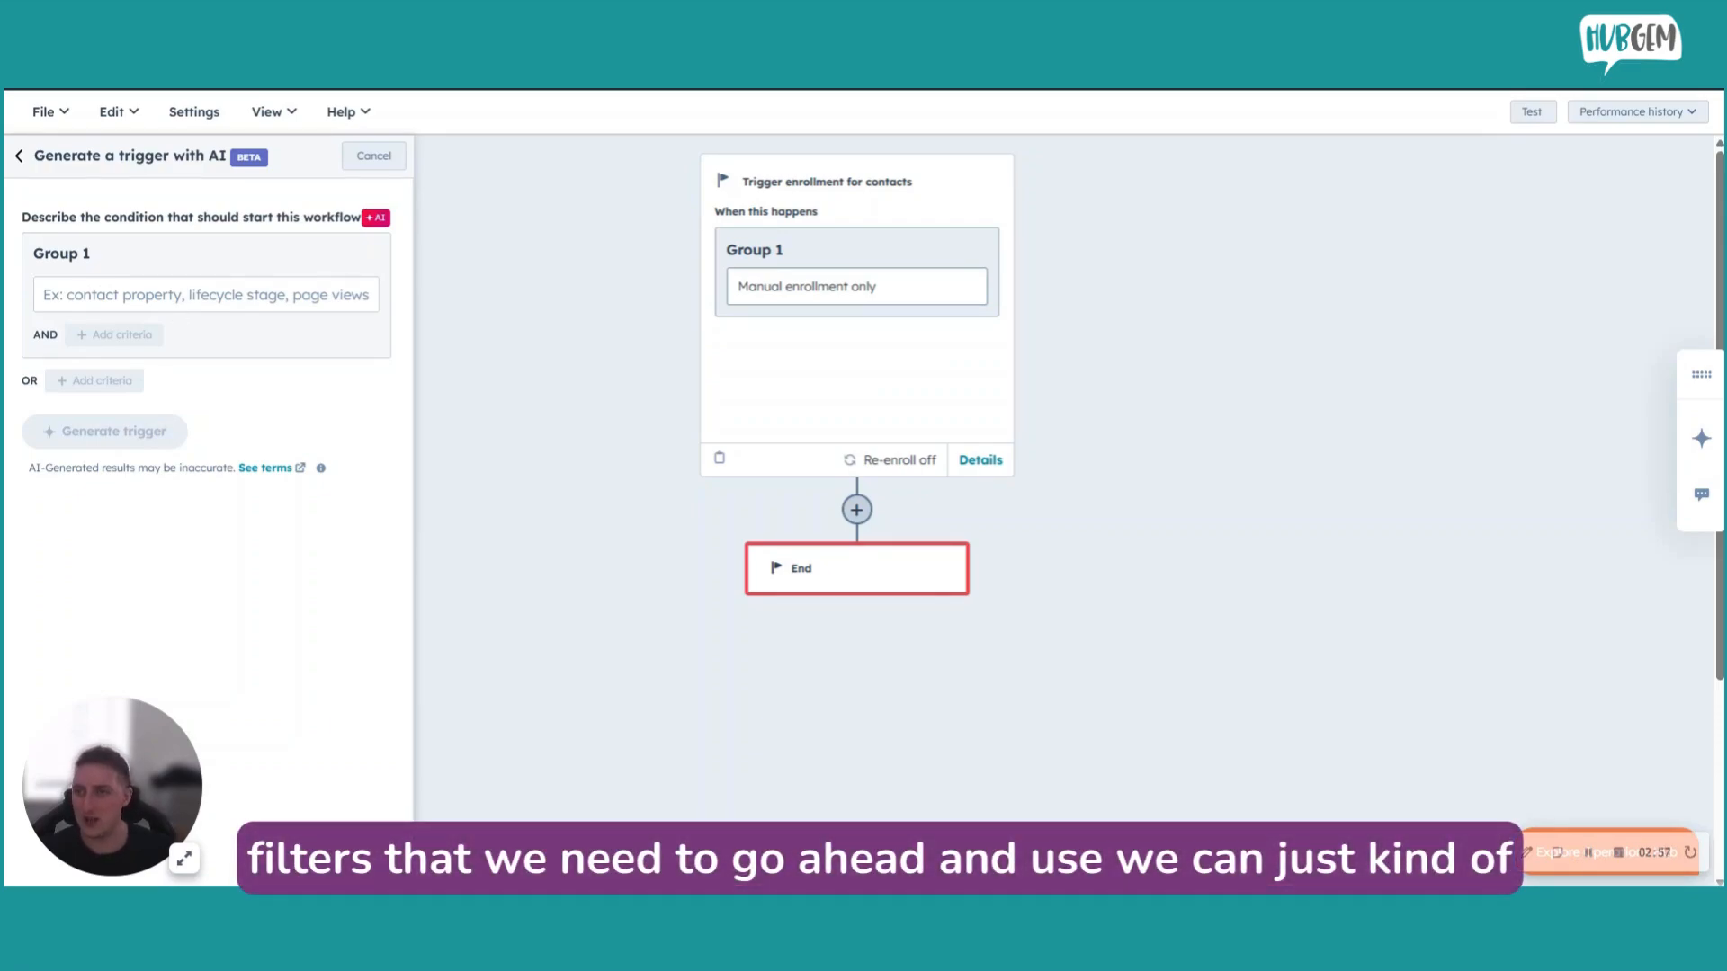
left_click(206, 294)
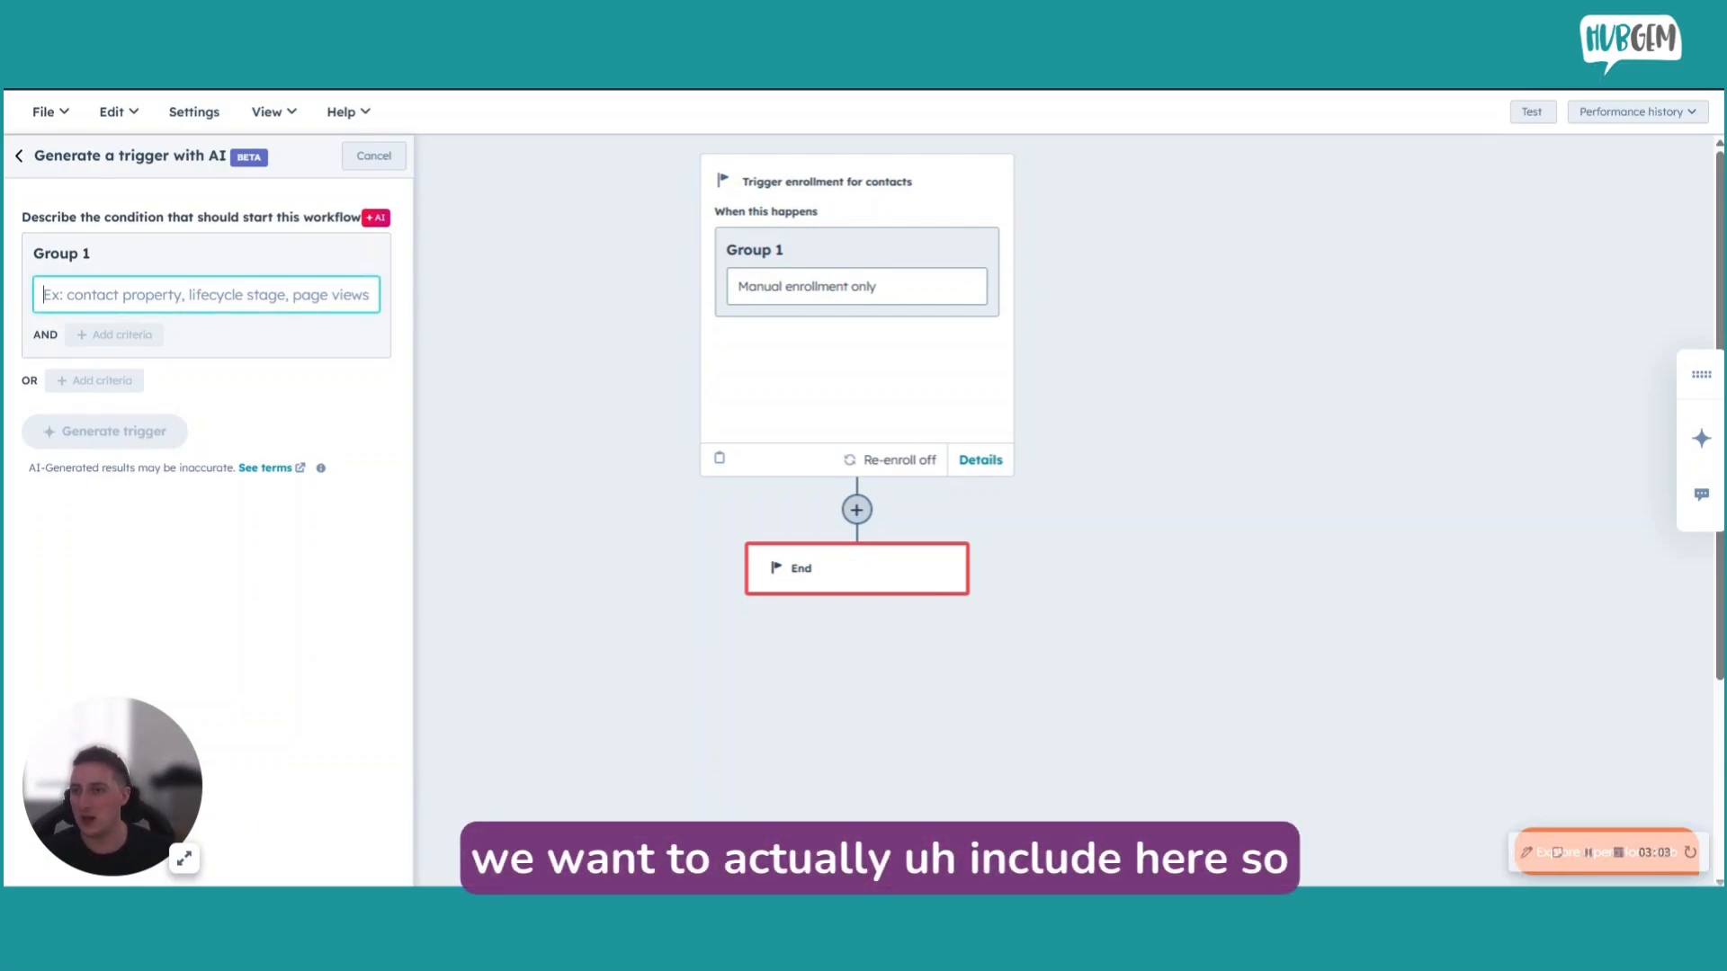
type("contact has submitted any form")
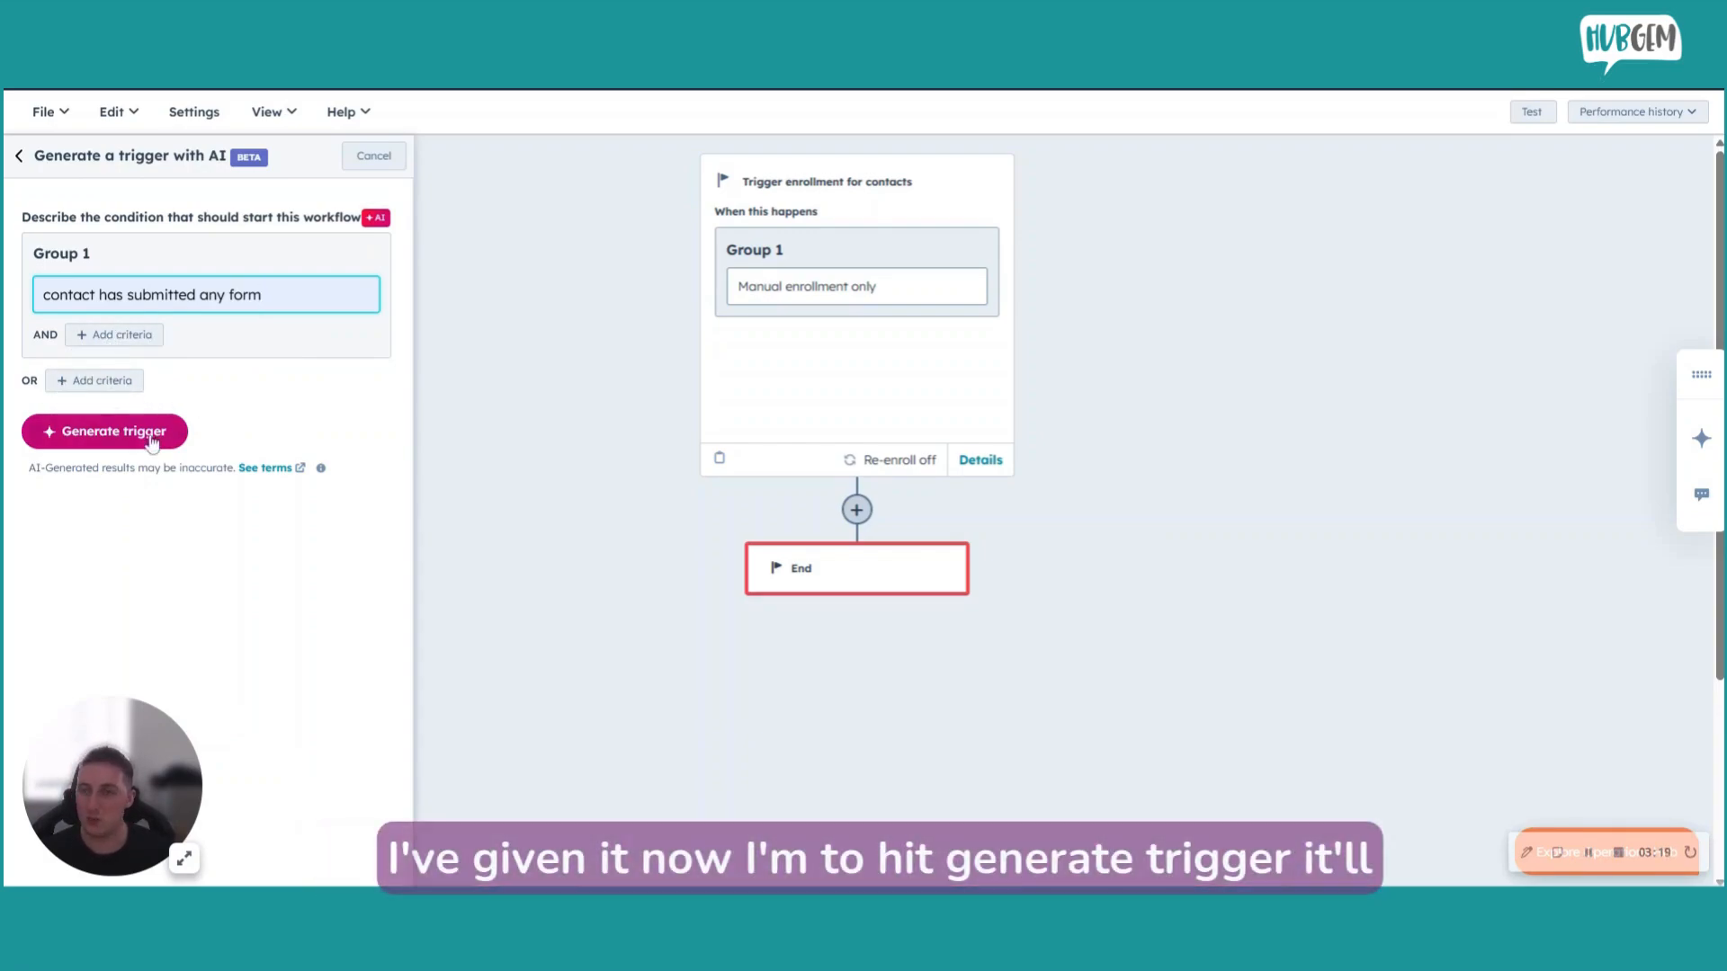
left_click(88, 433)
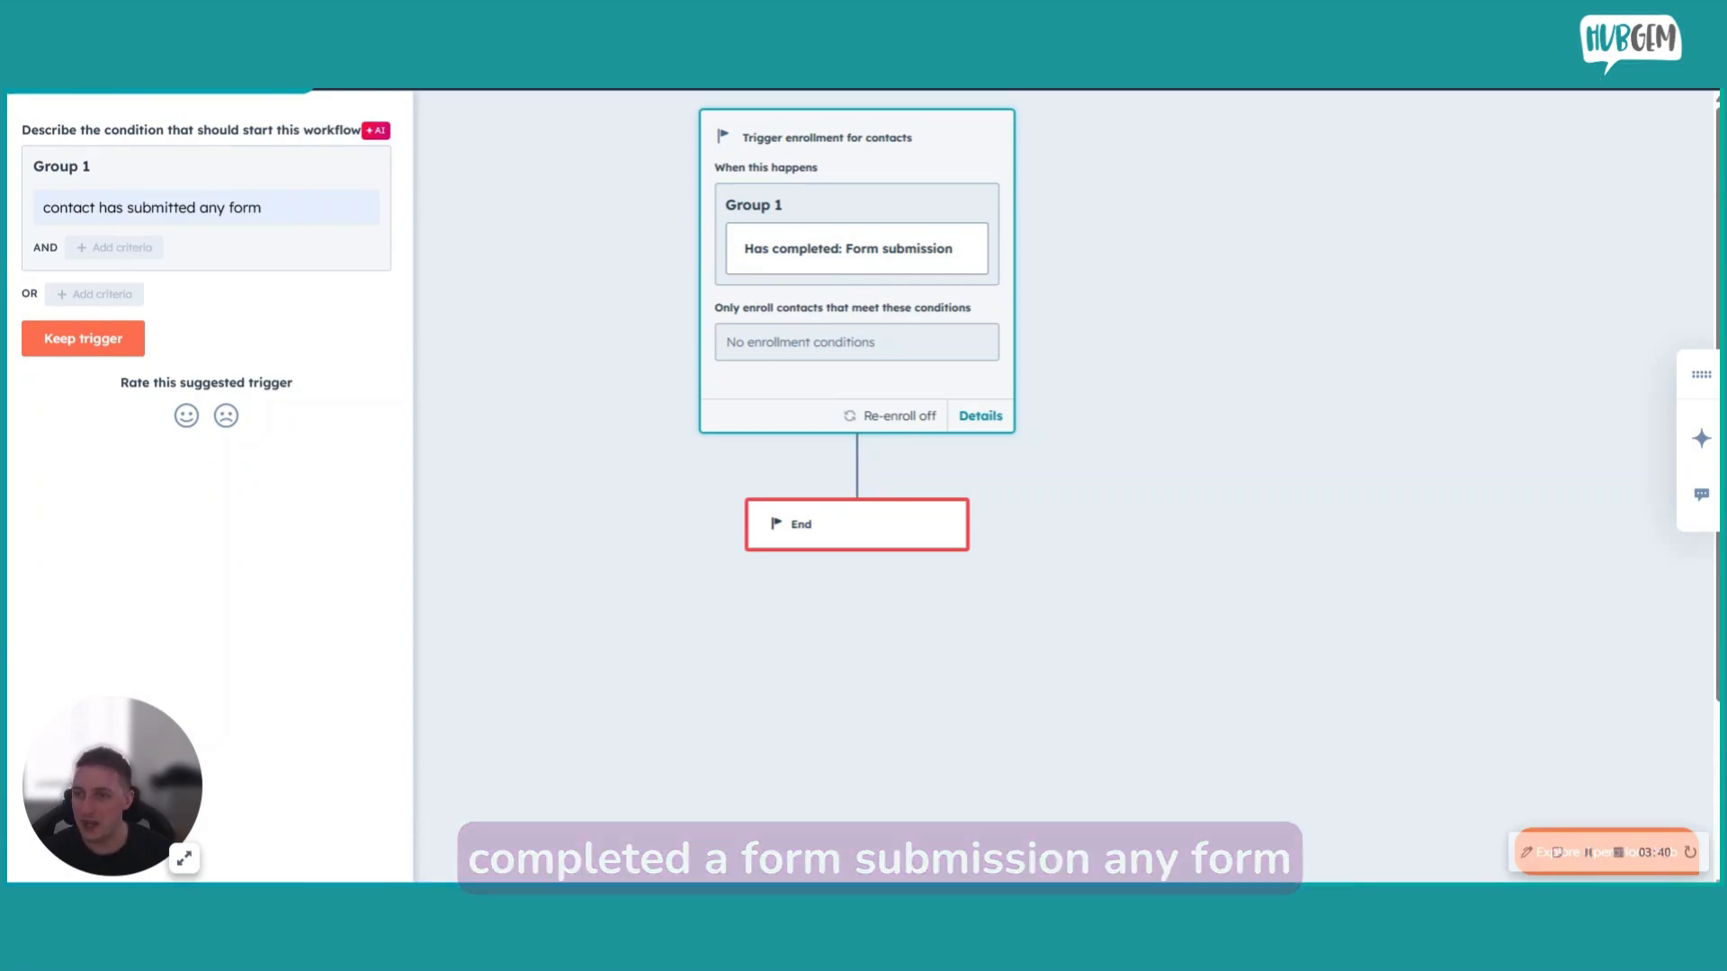
left_click(186, 417)
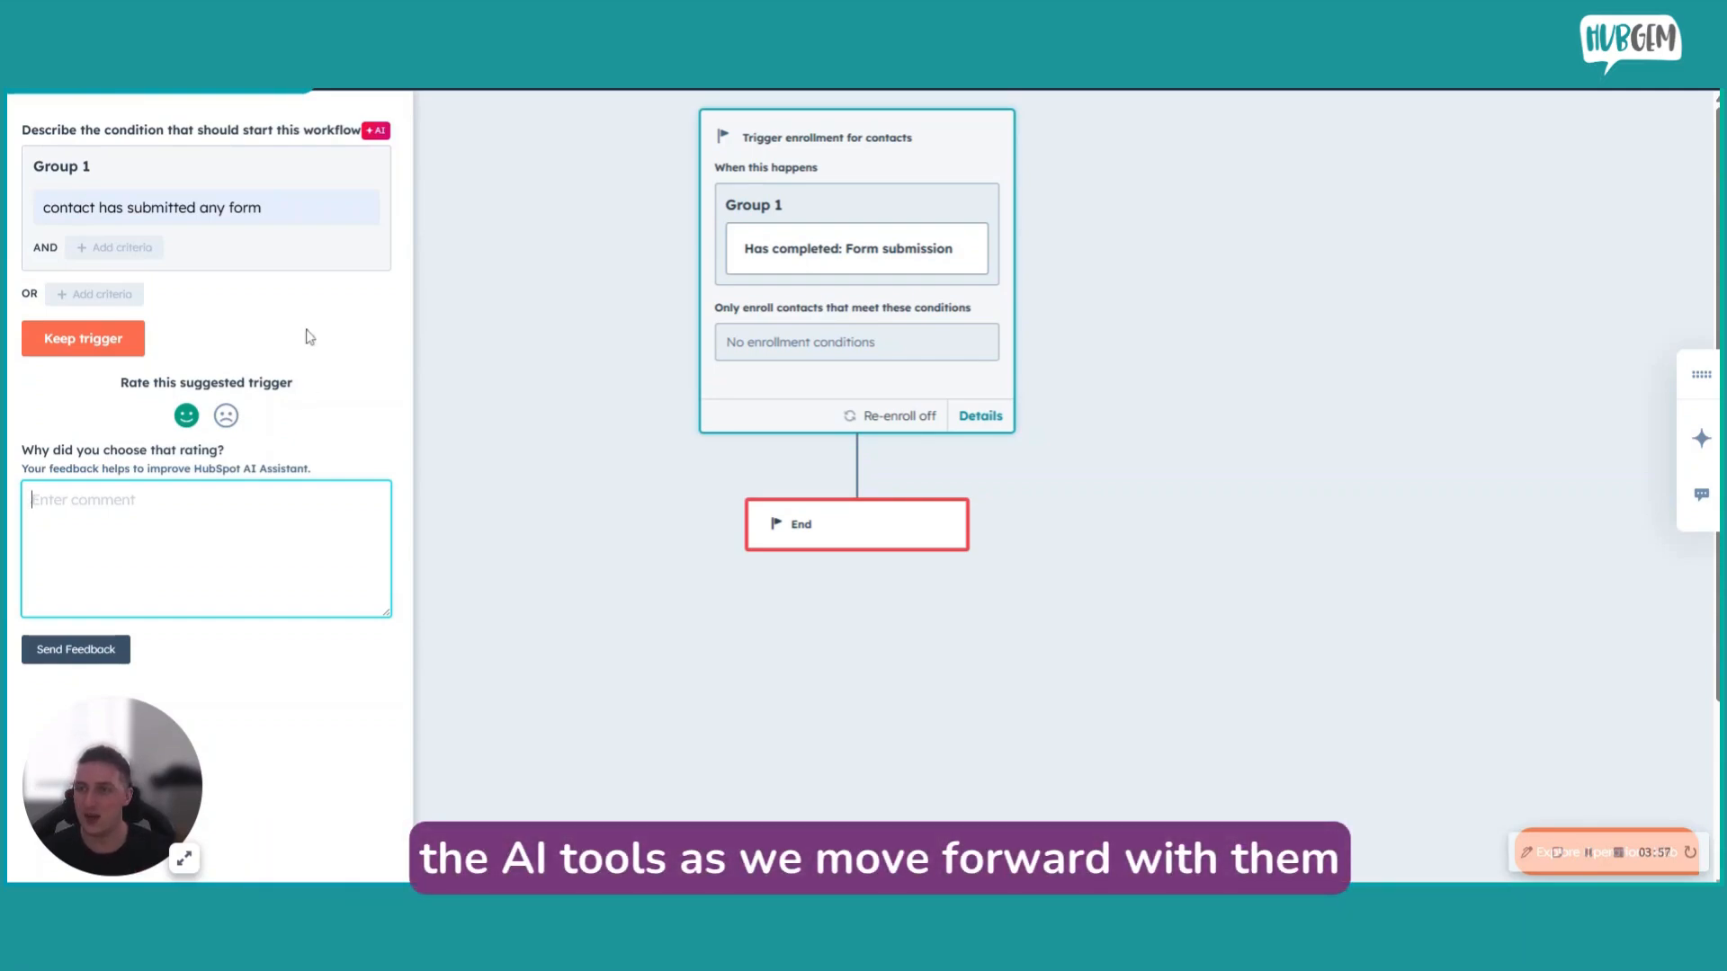
left_click(65, 340)
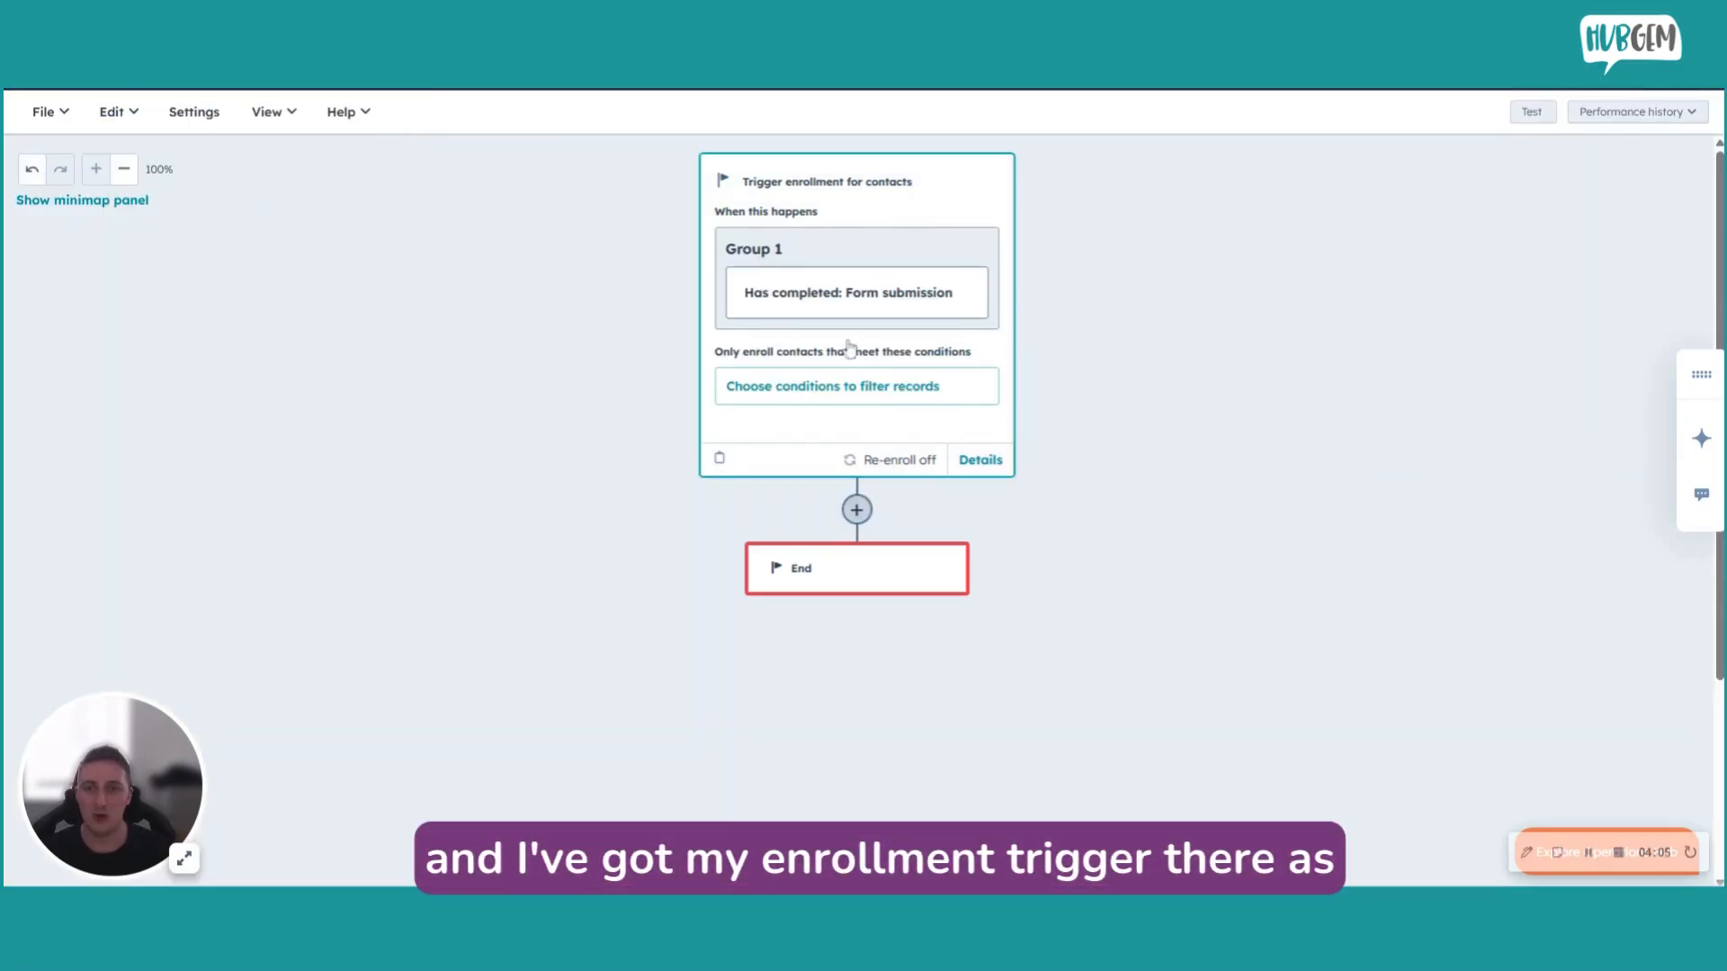
Step: Review the editable criteria of the form submission enrollment trigger, leaving without saving
left_click(867, 214)
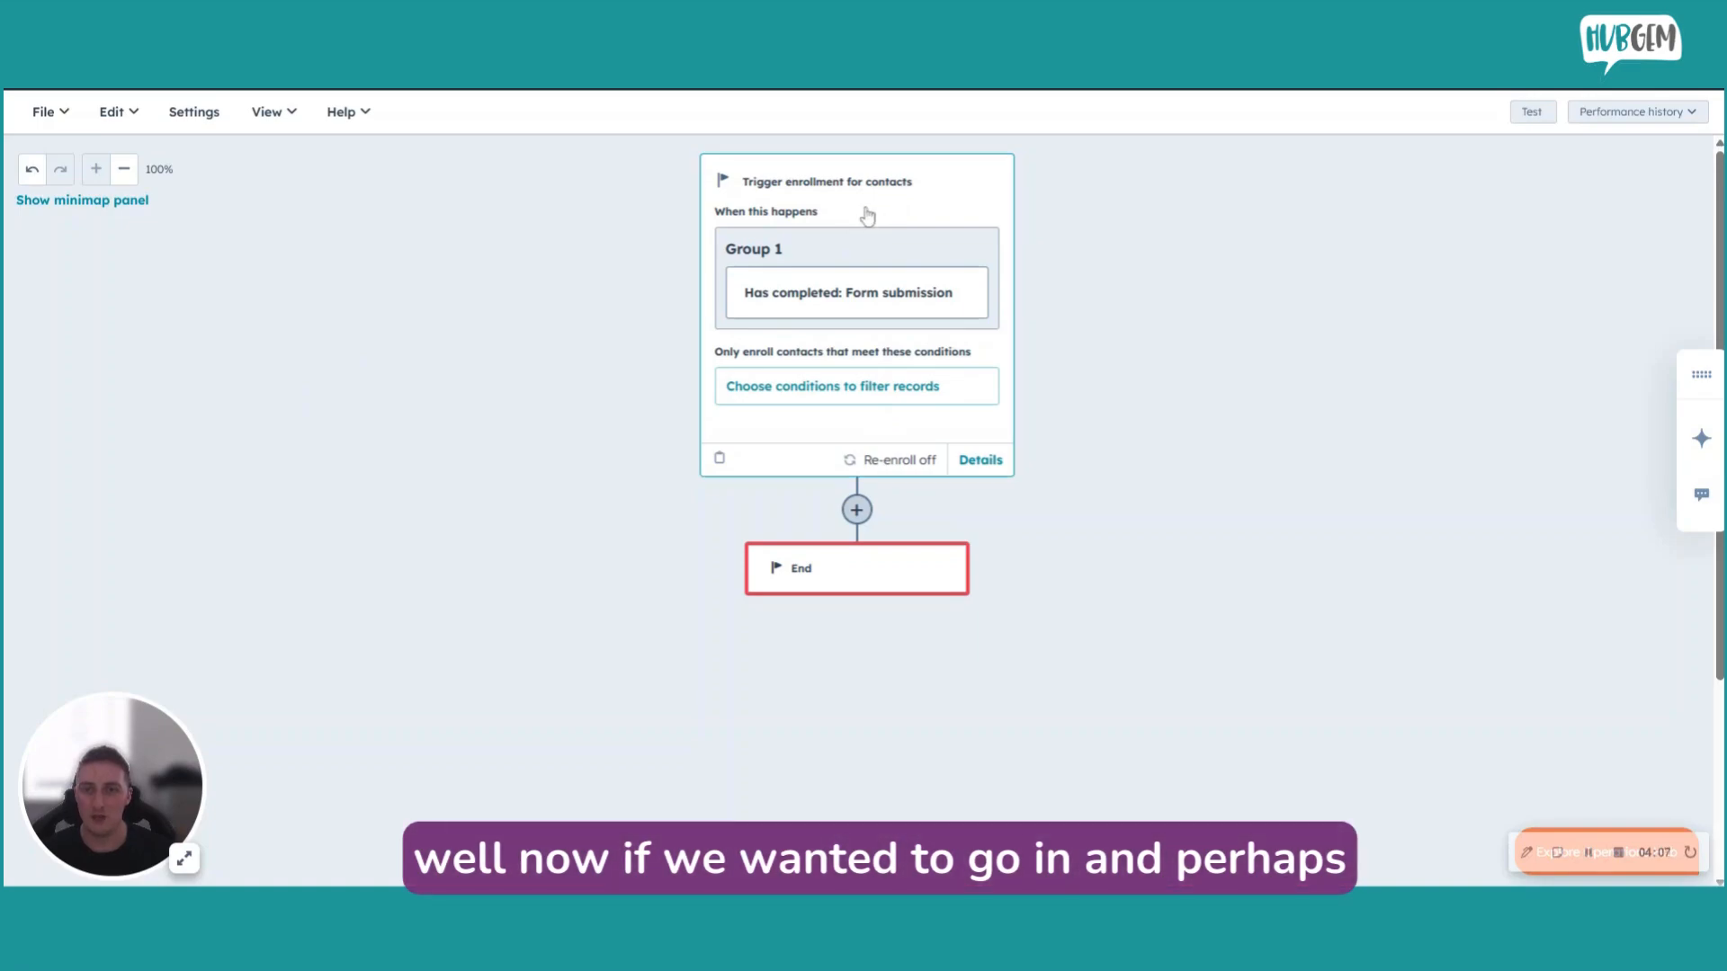
scroll(293, 603, "down", 2)
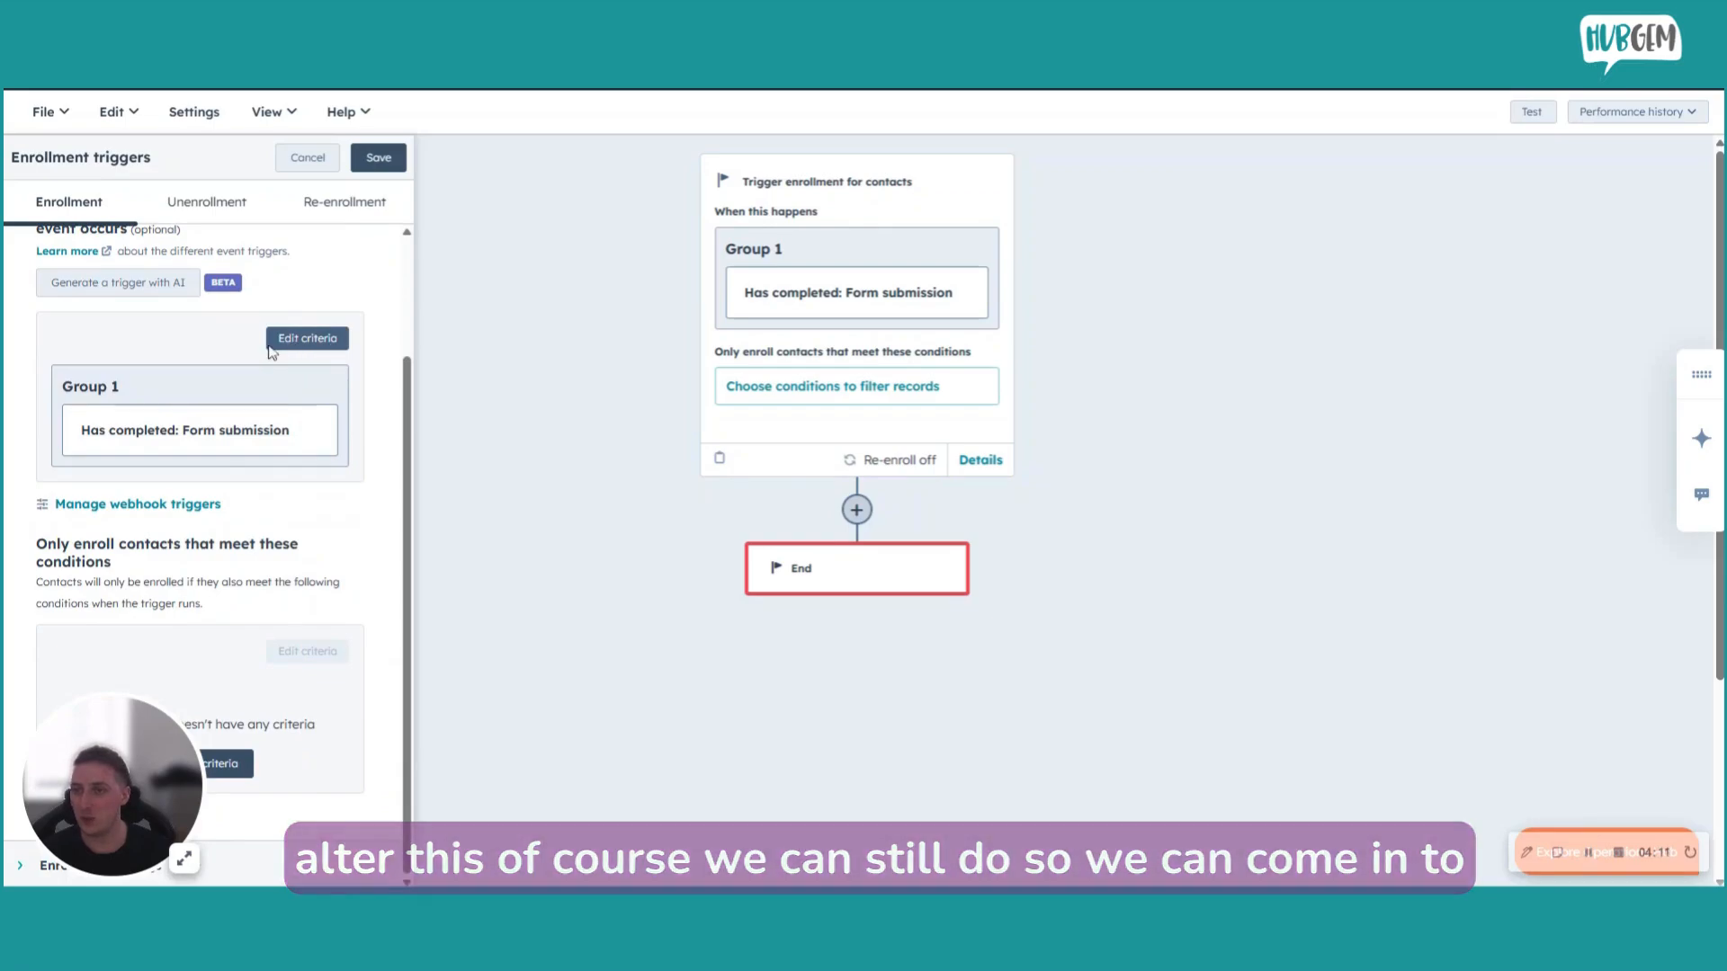
left_click(306, 340)
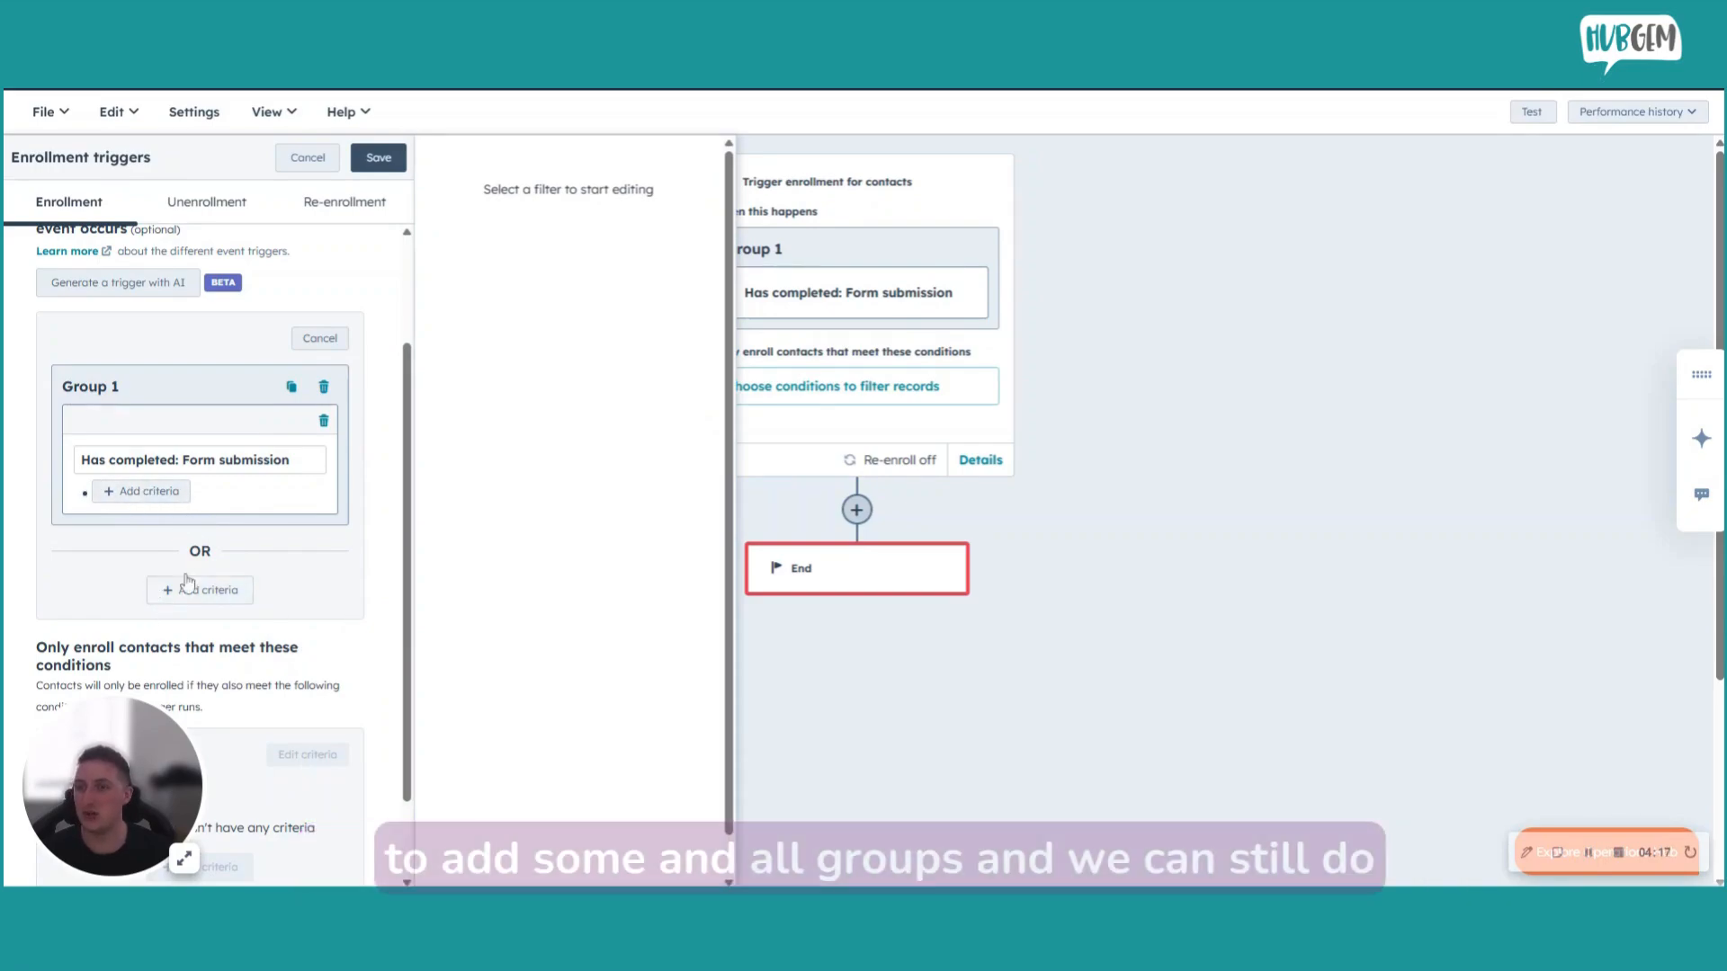
scroll(191, 535, "up", 3)
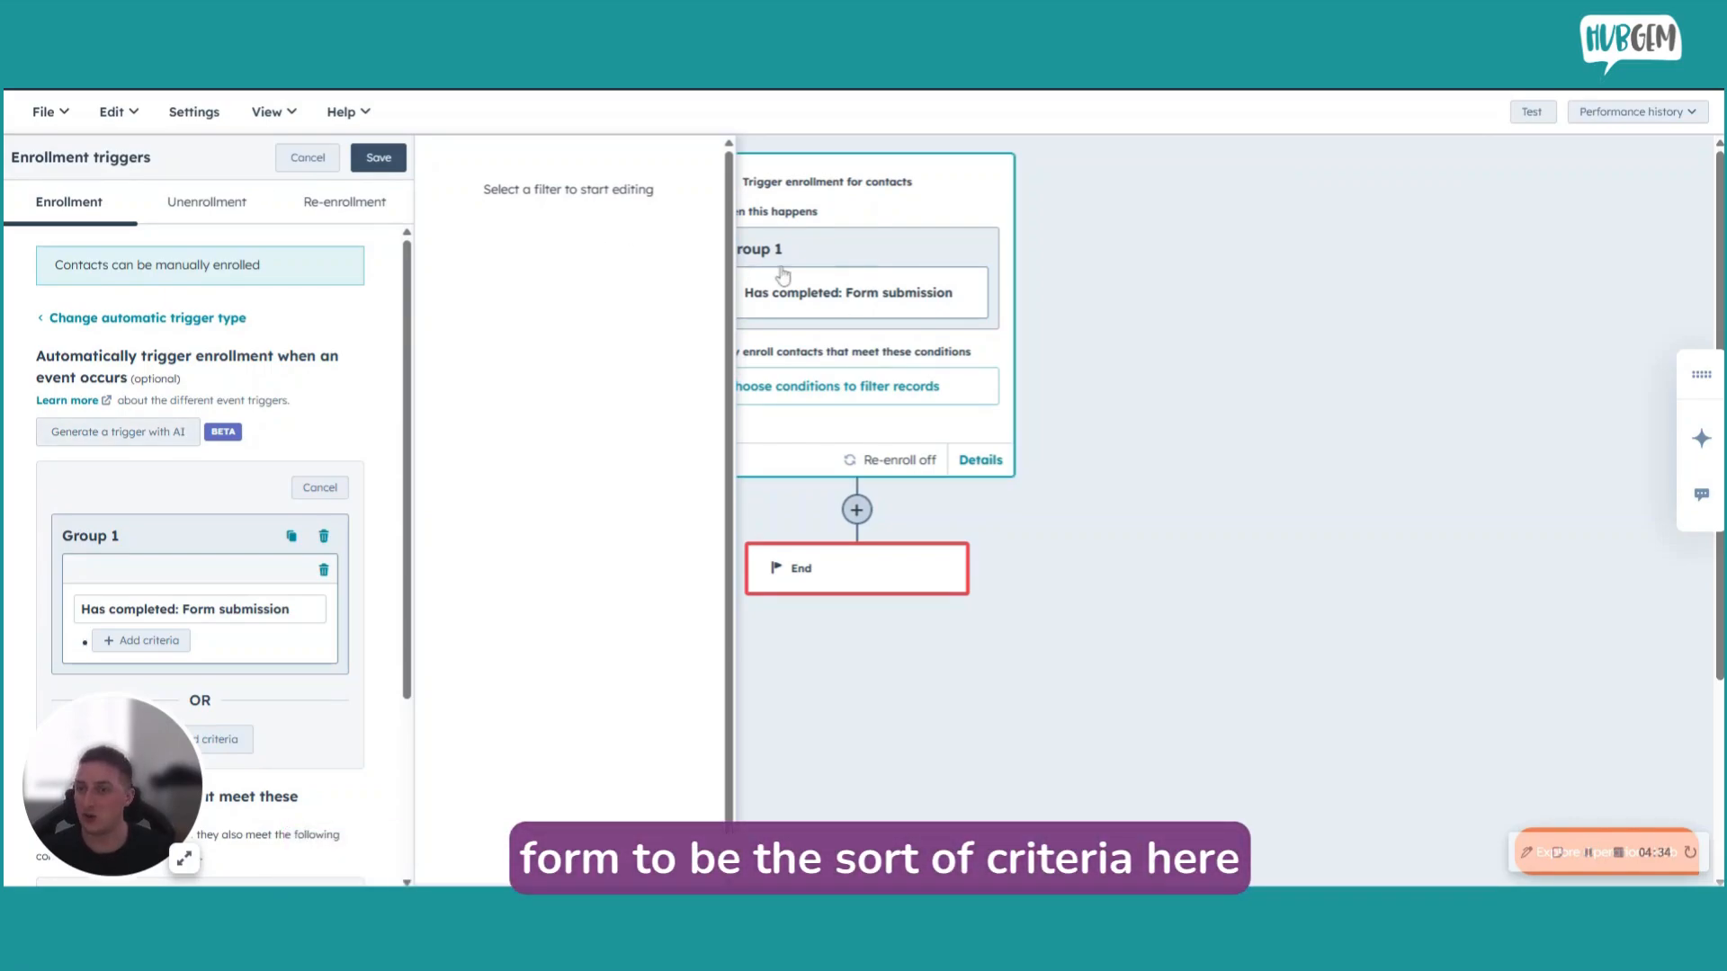
left_click(307, 162)
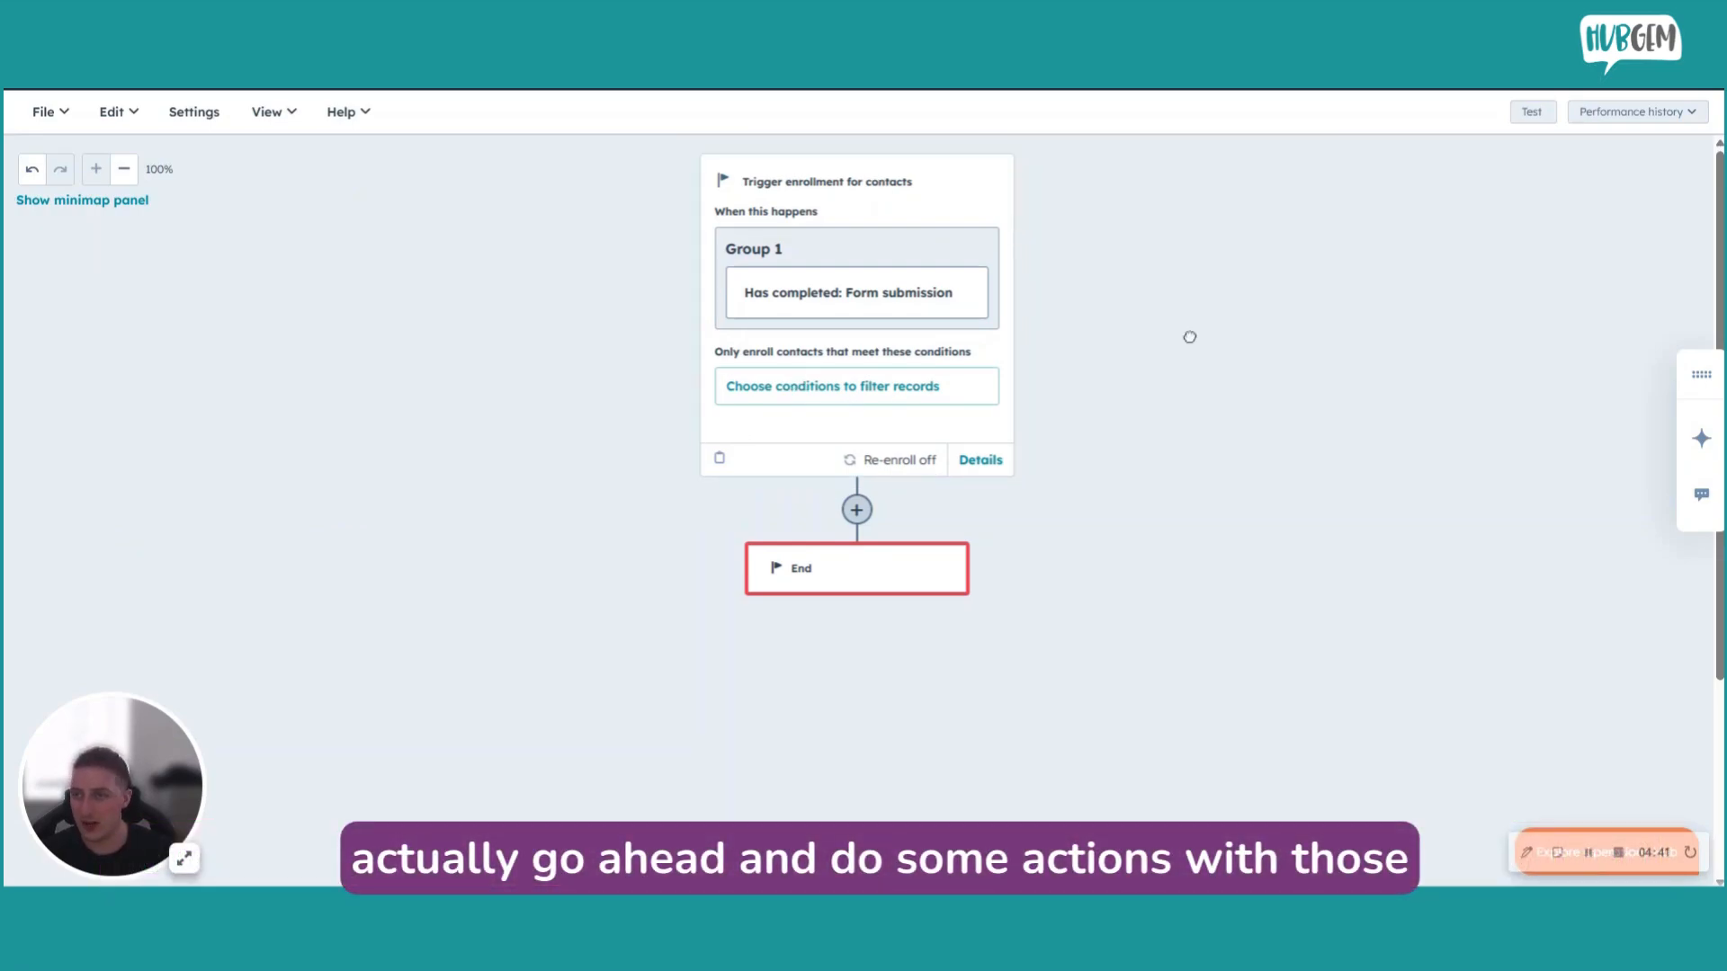
Step: Start adding an action below the enrollment trigger and browse the available Communications and CRM actions
scroll(1057, 611, "down", 1)
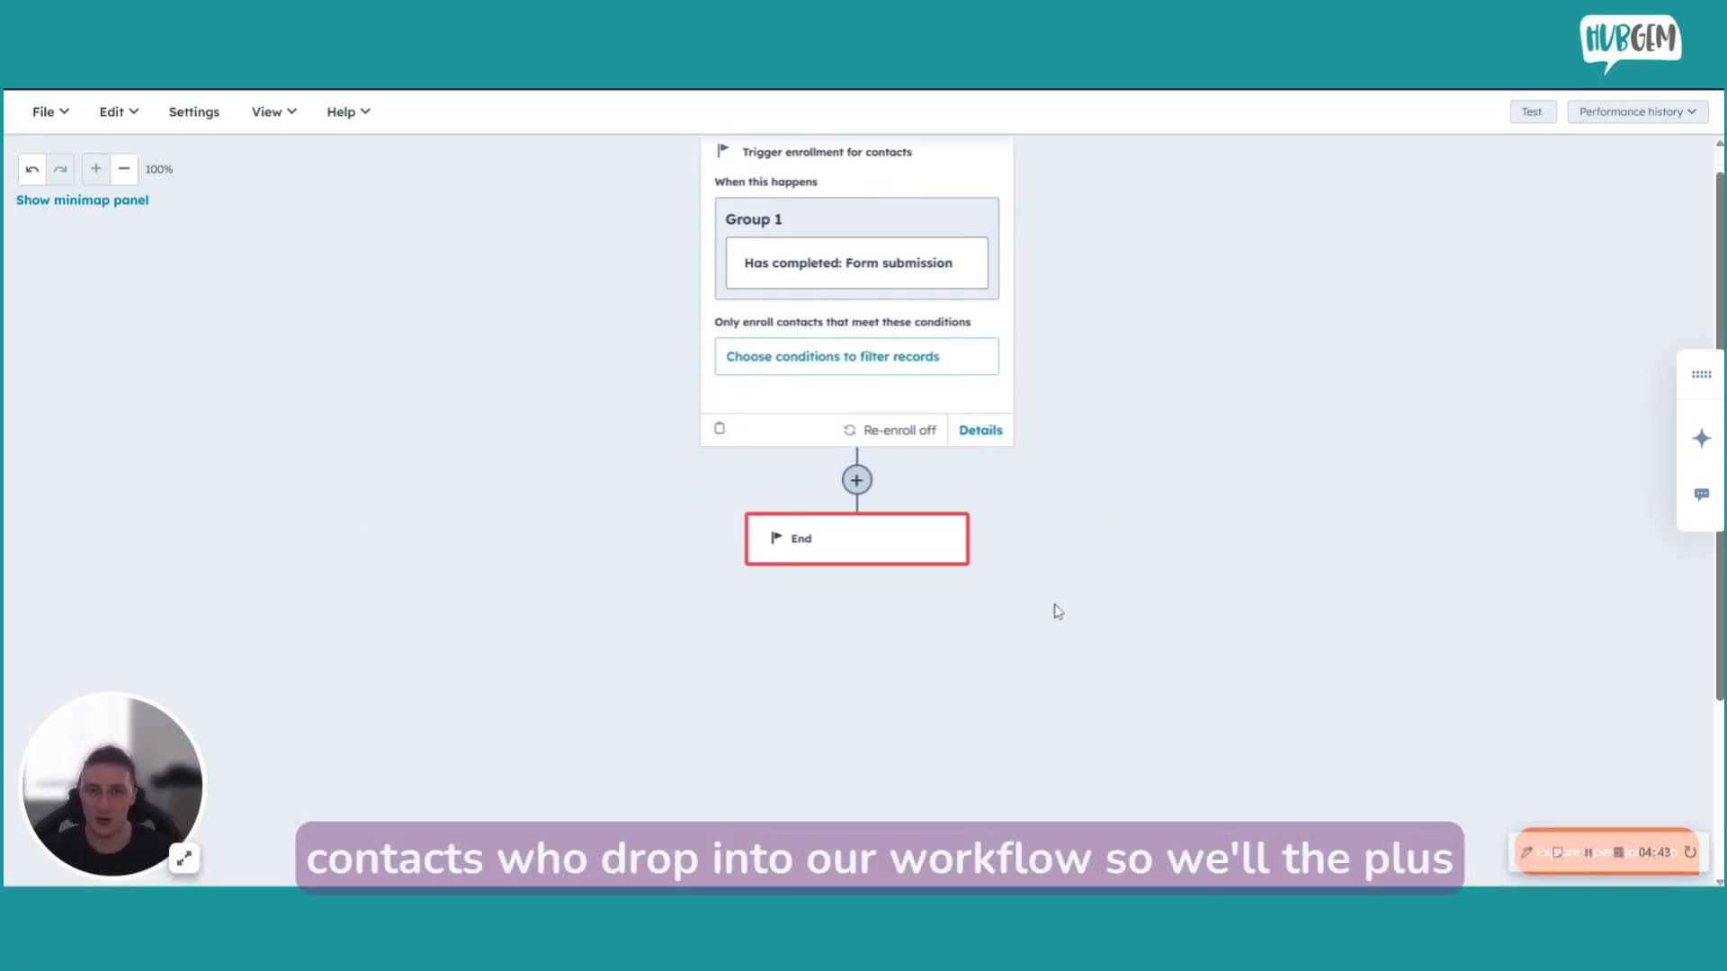
left_click(858, 481)
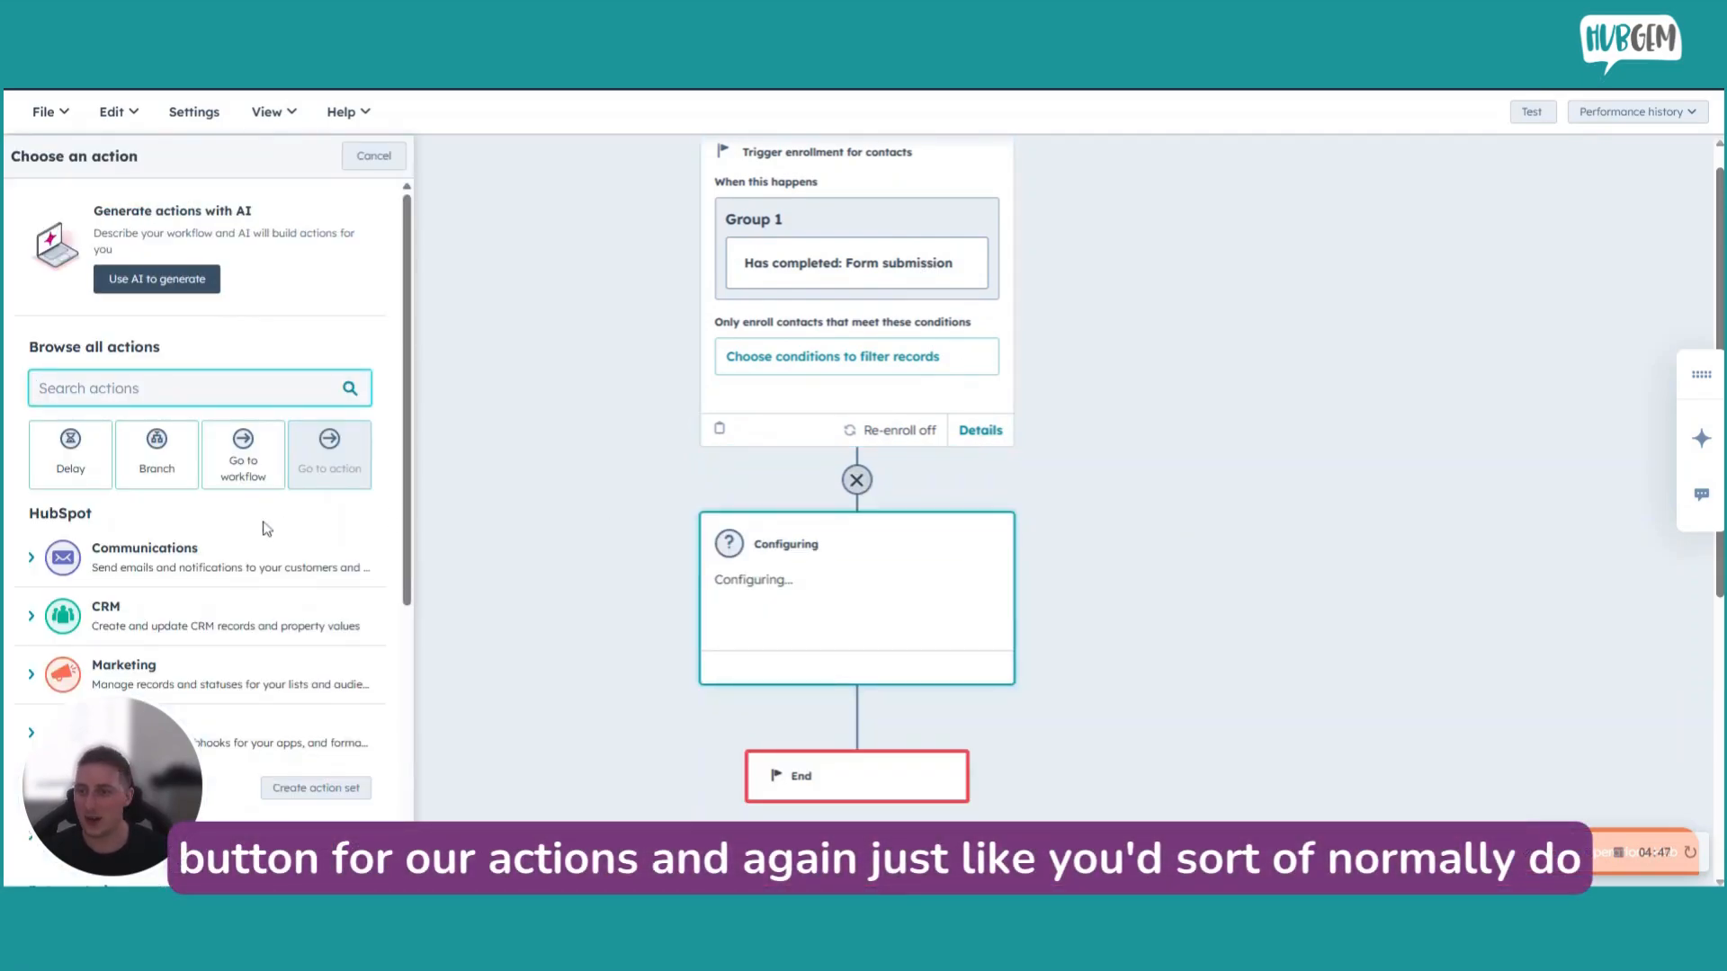
scroll(267, 529, "down", 2)
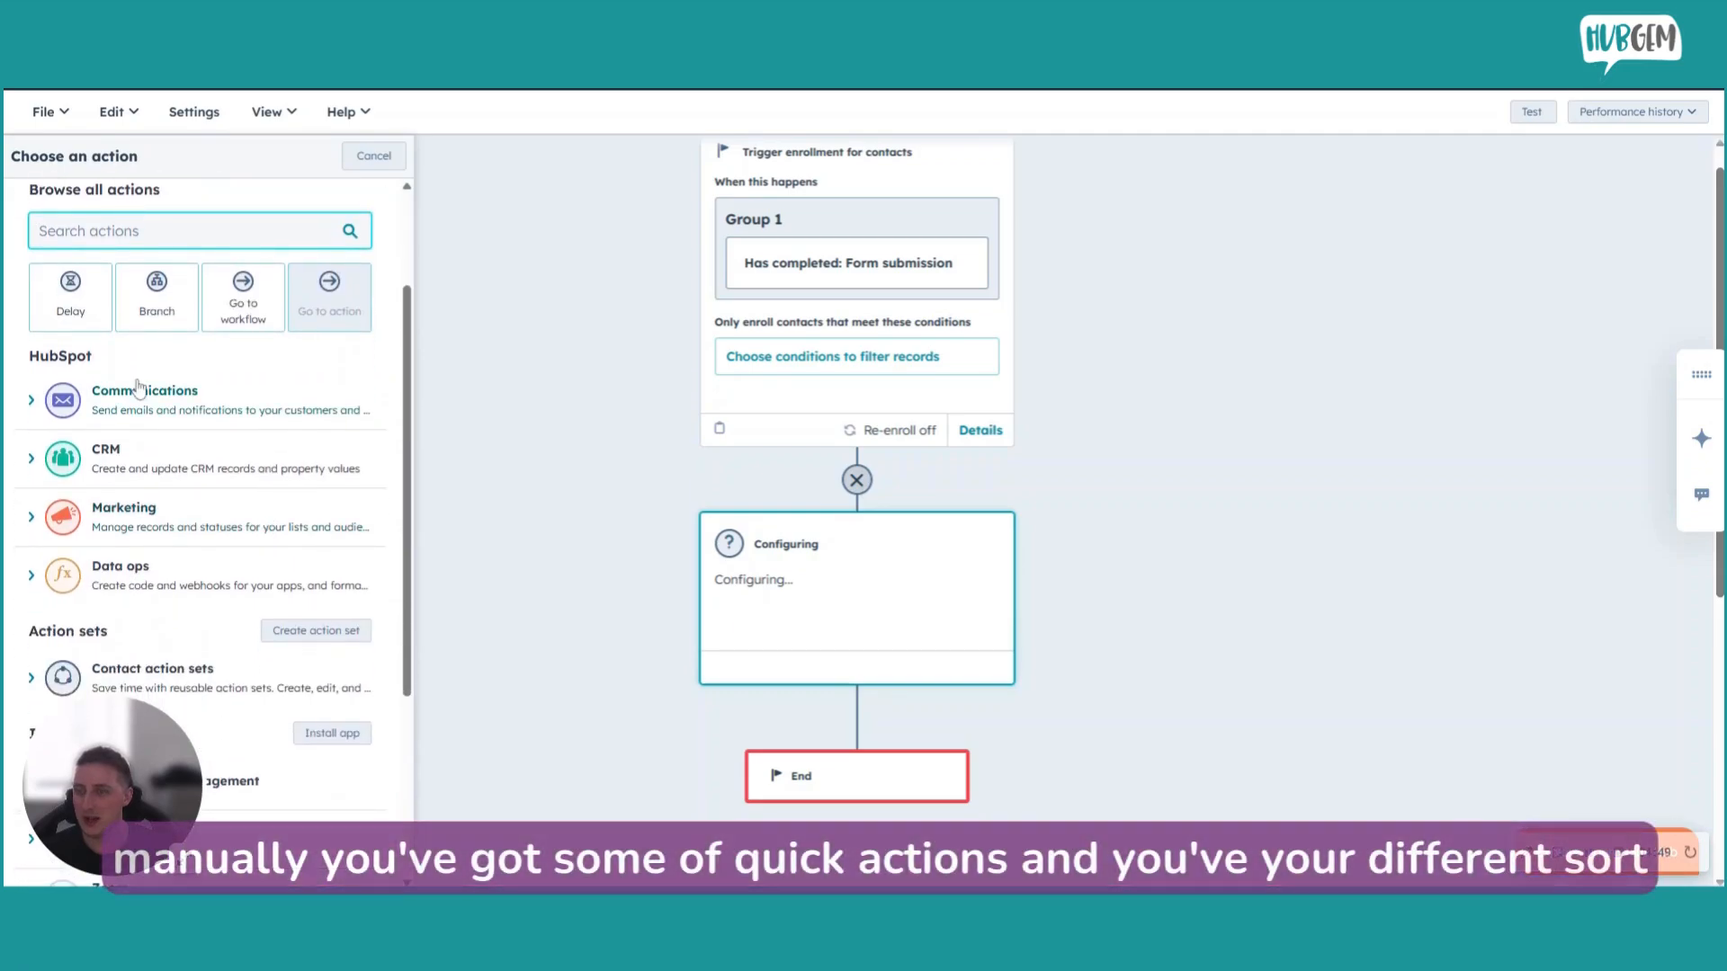
scroll(158, 404, "down", 1)
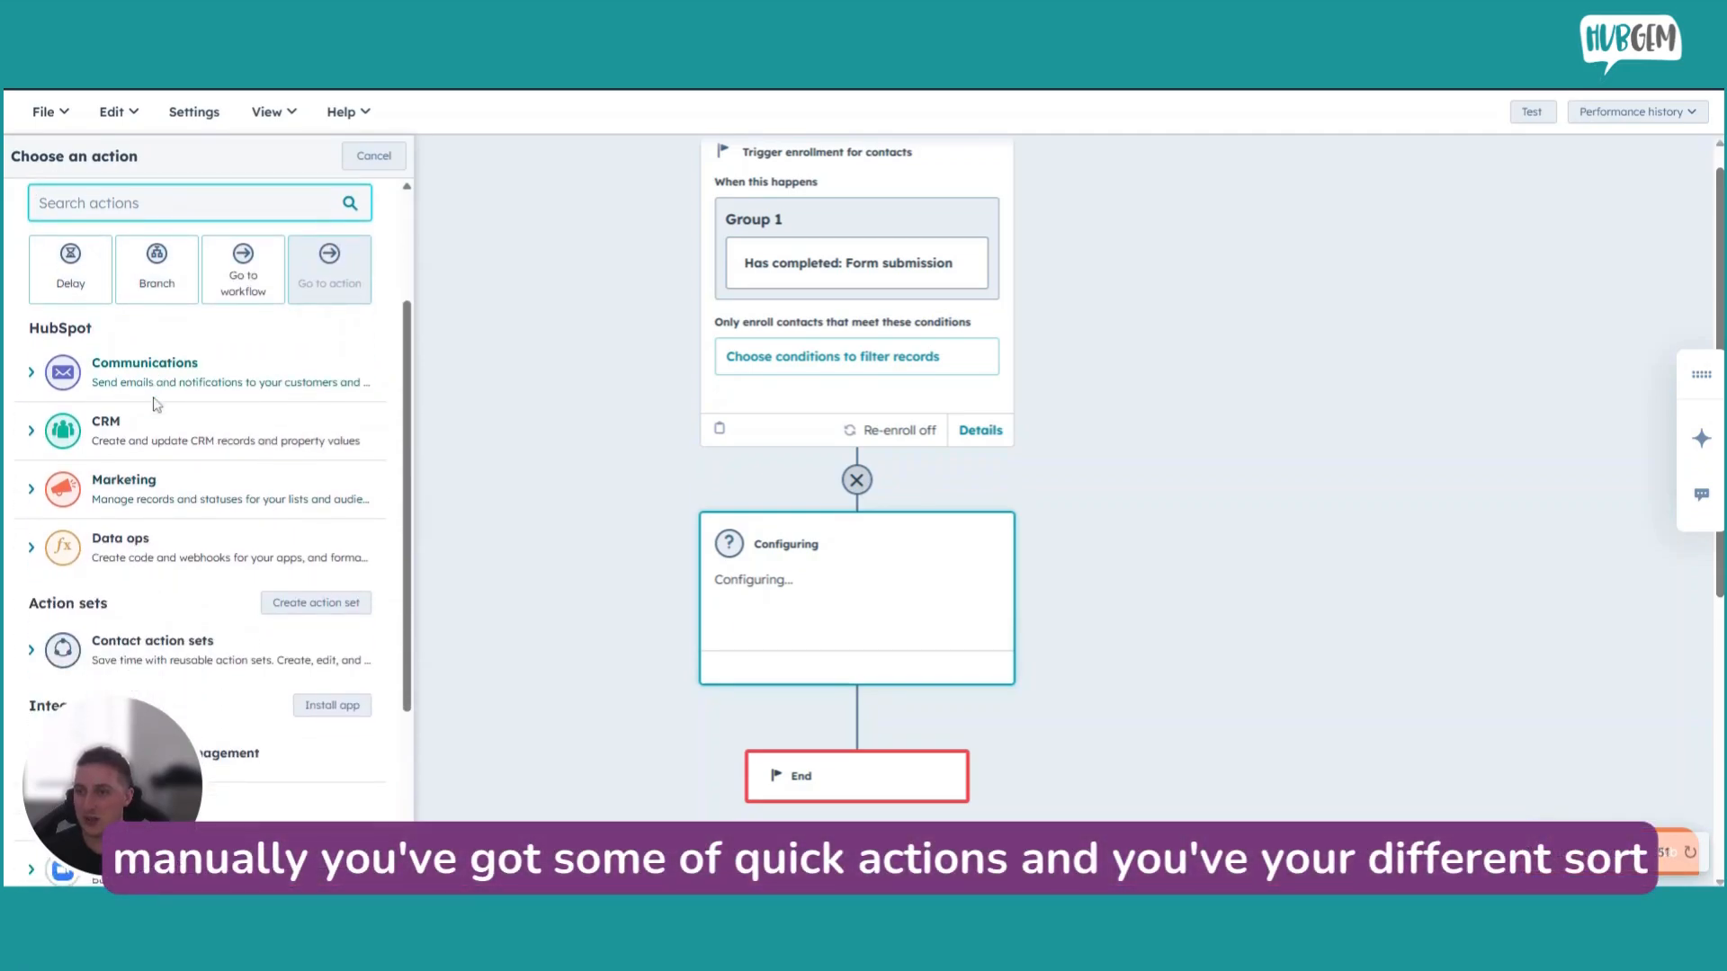
left_click(171, 385)
scroll(189, 424, "down", 4)
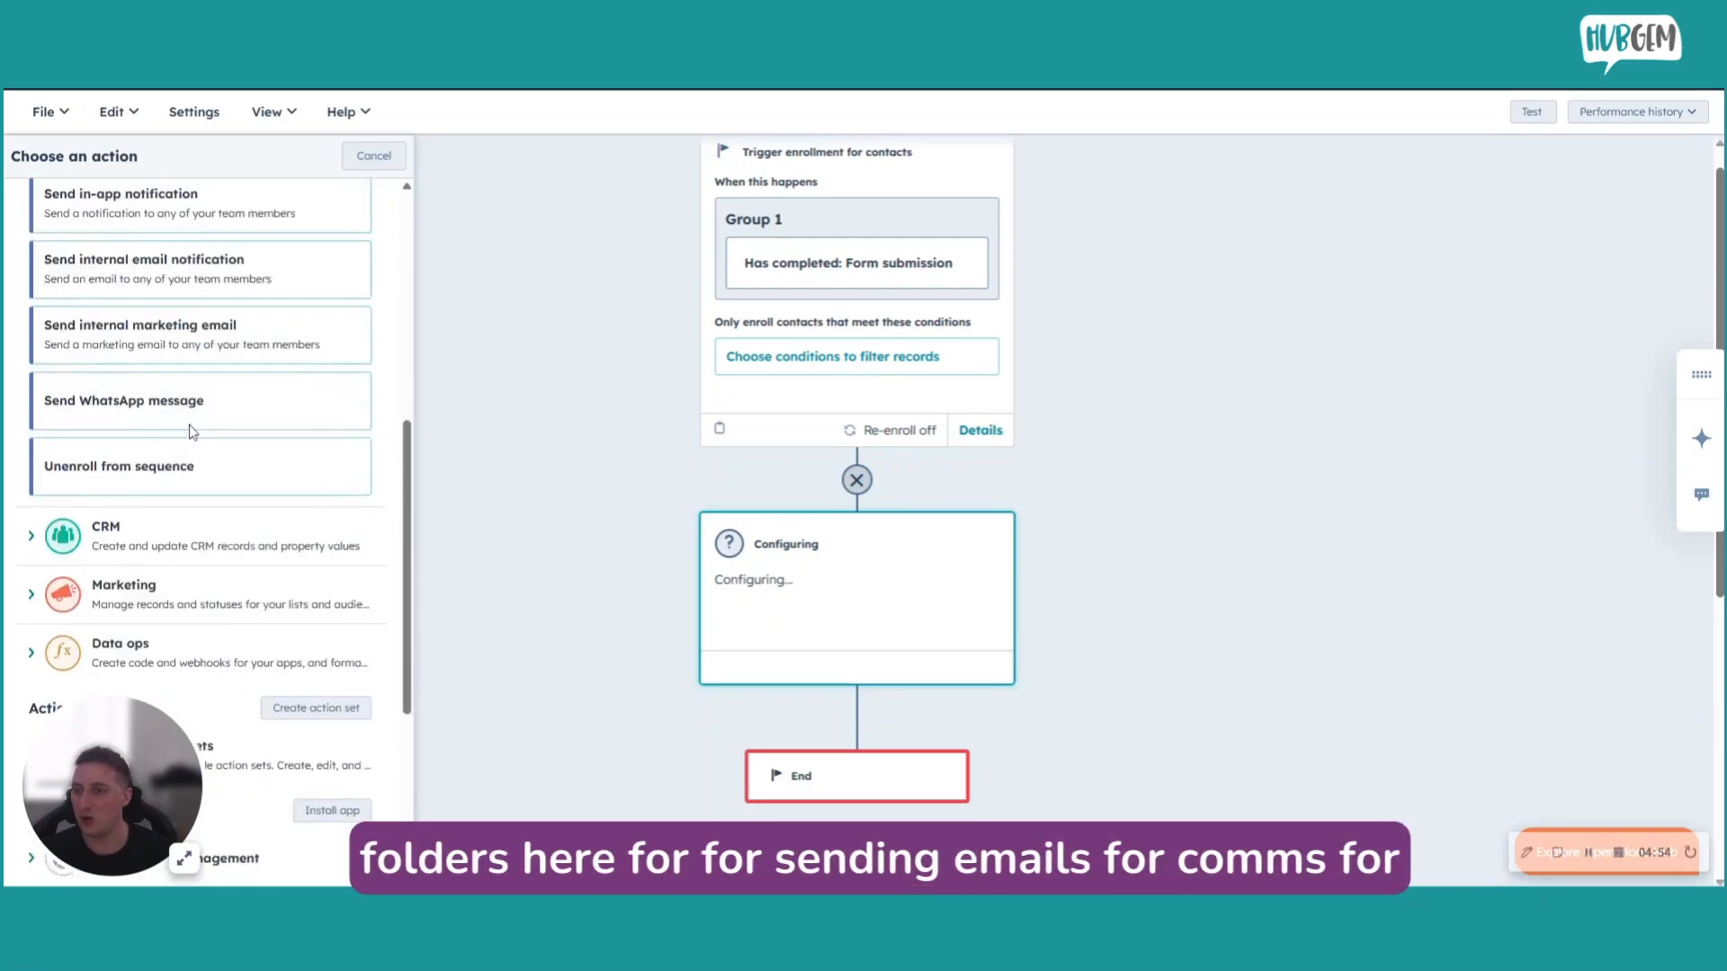
left_click(175, 432)
scroll(180, 438, "down", 8)
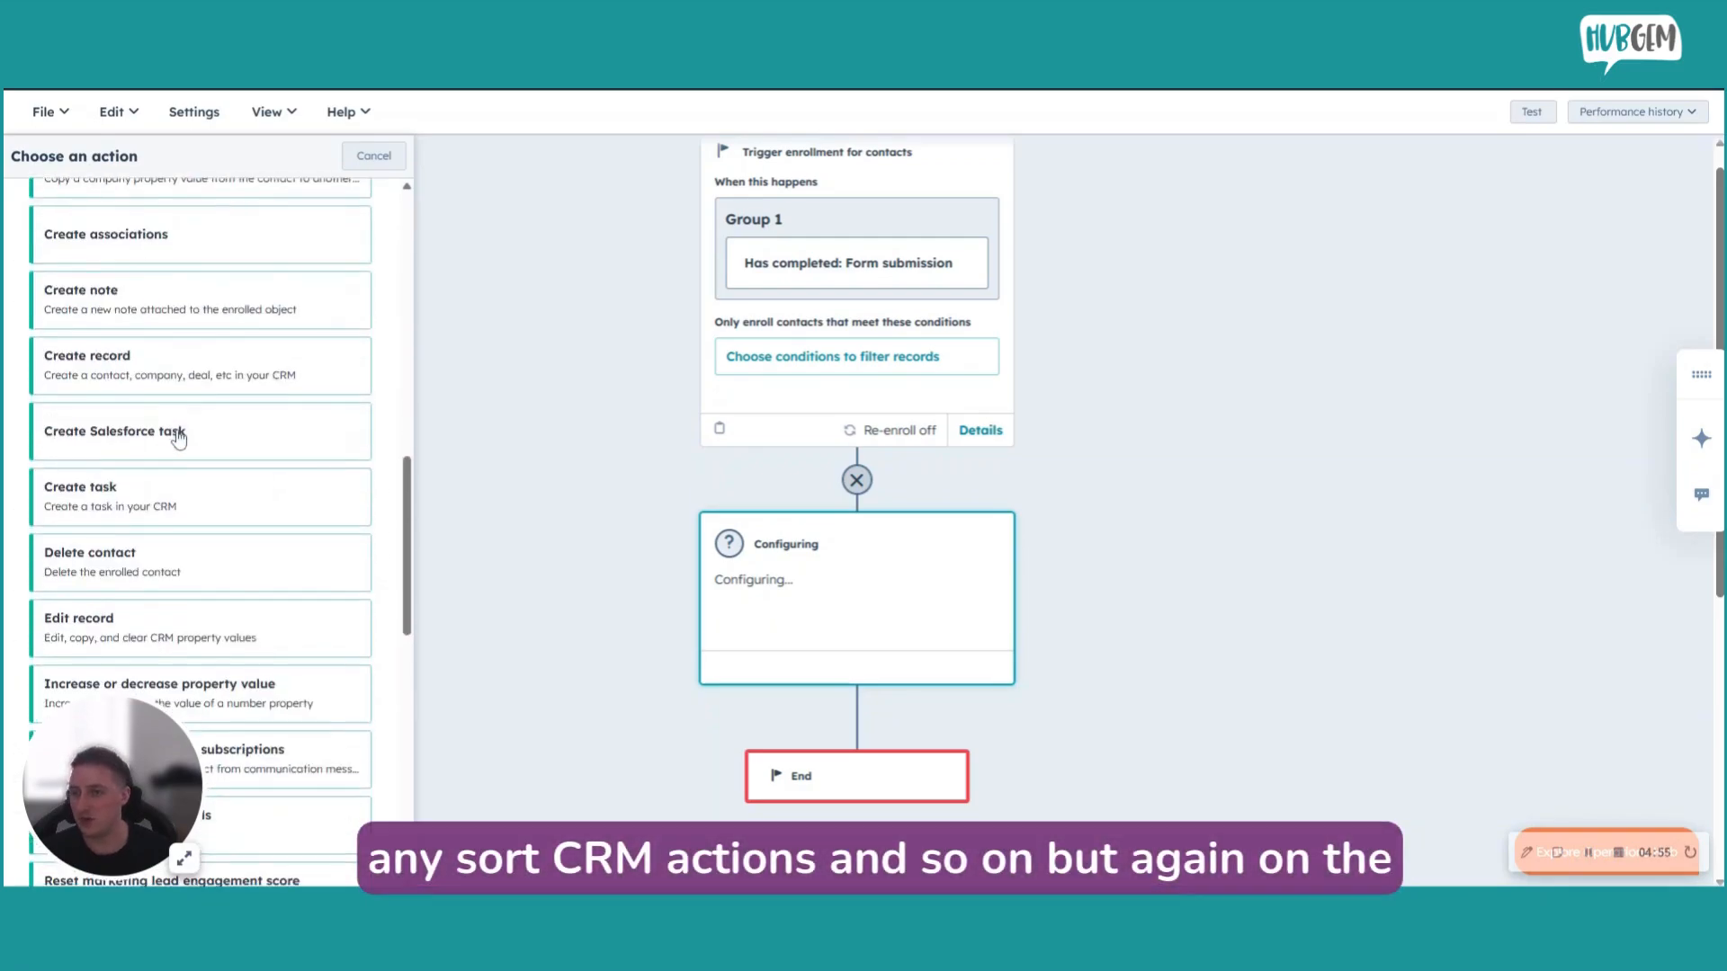
scroll(179, 439, "up", 10)
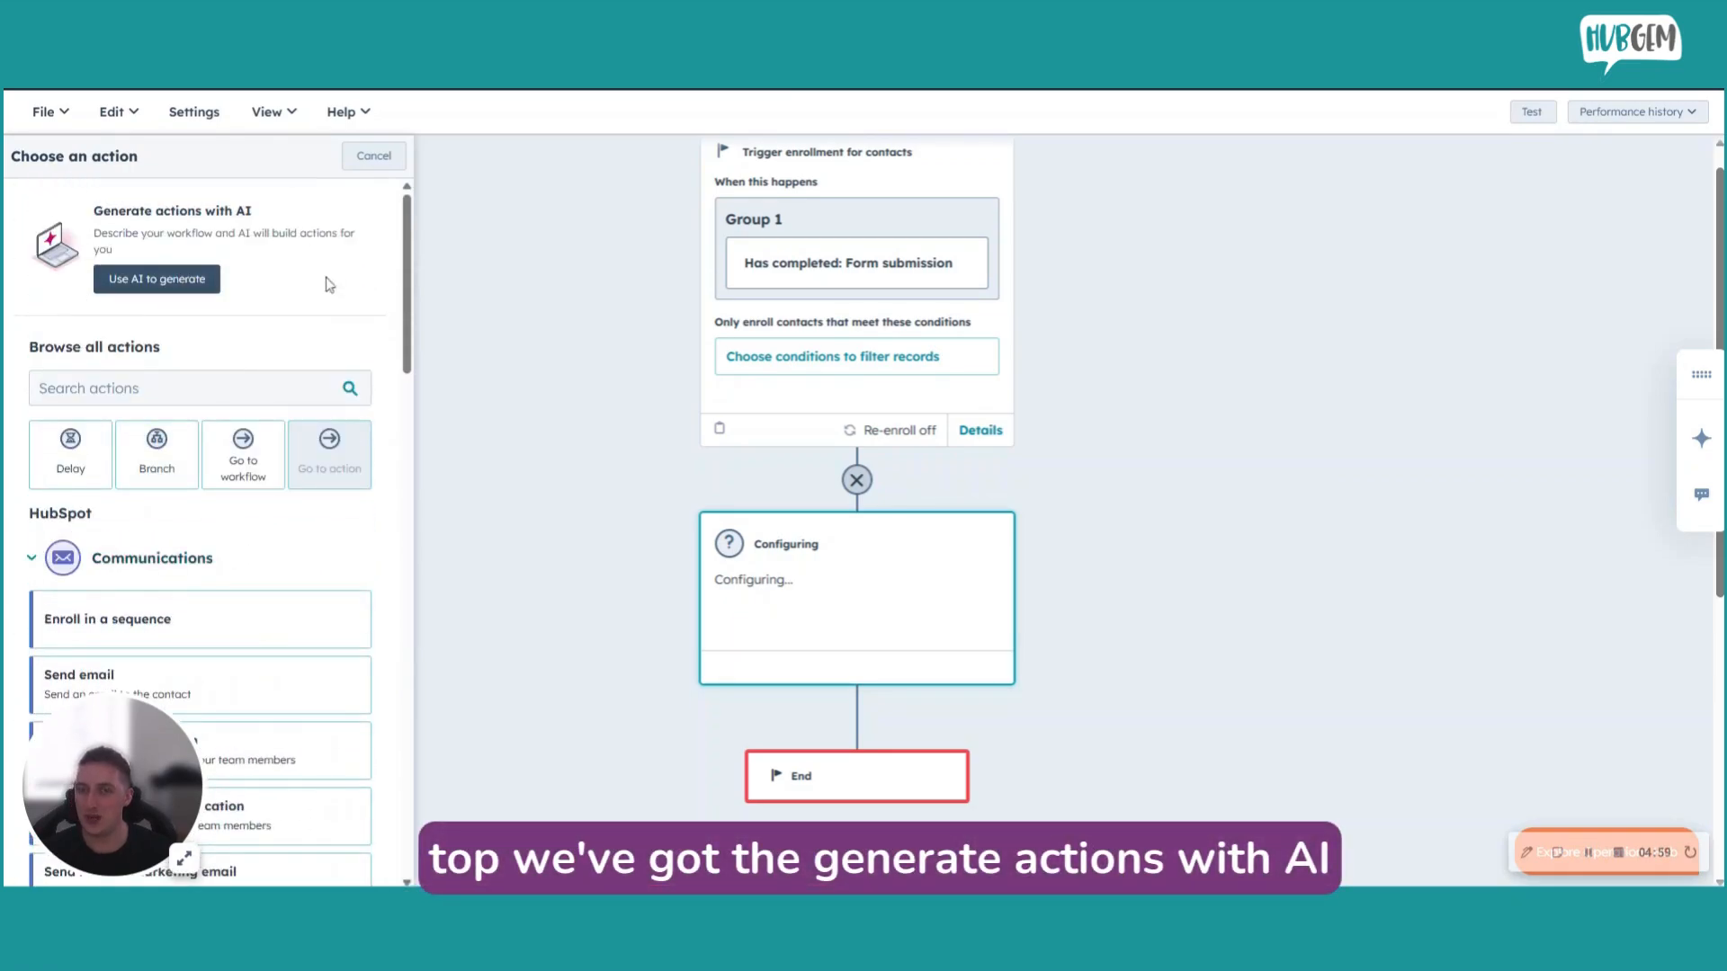
Step: Generate a delay action with AI from the description "add a delay 7 days" and keep the suggested action
left_click(136, 282)
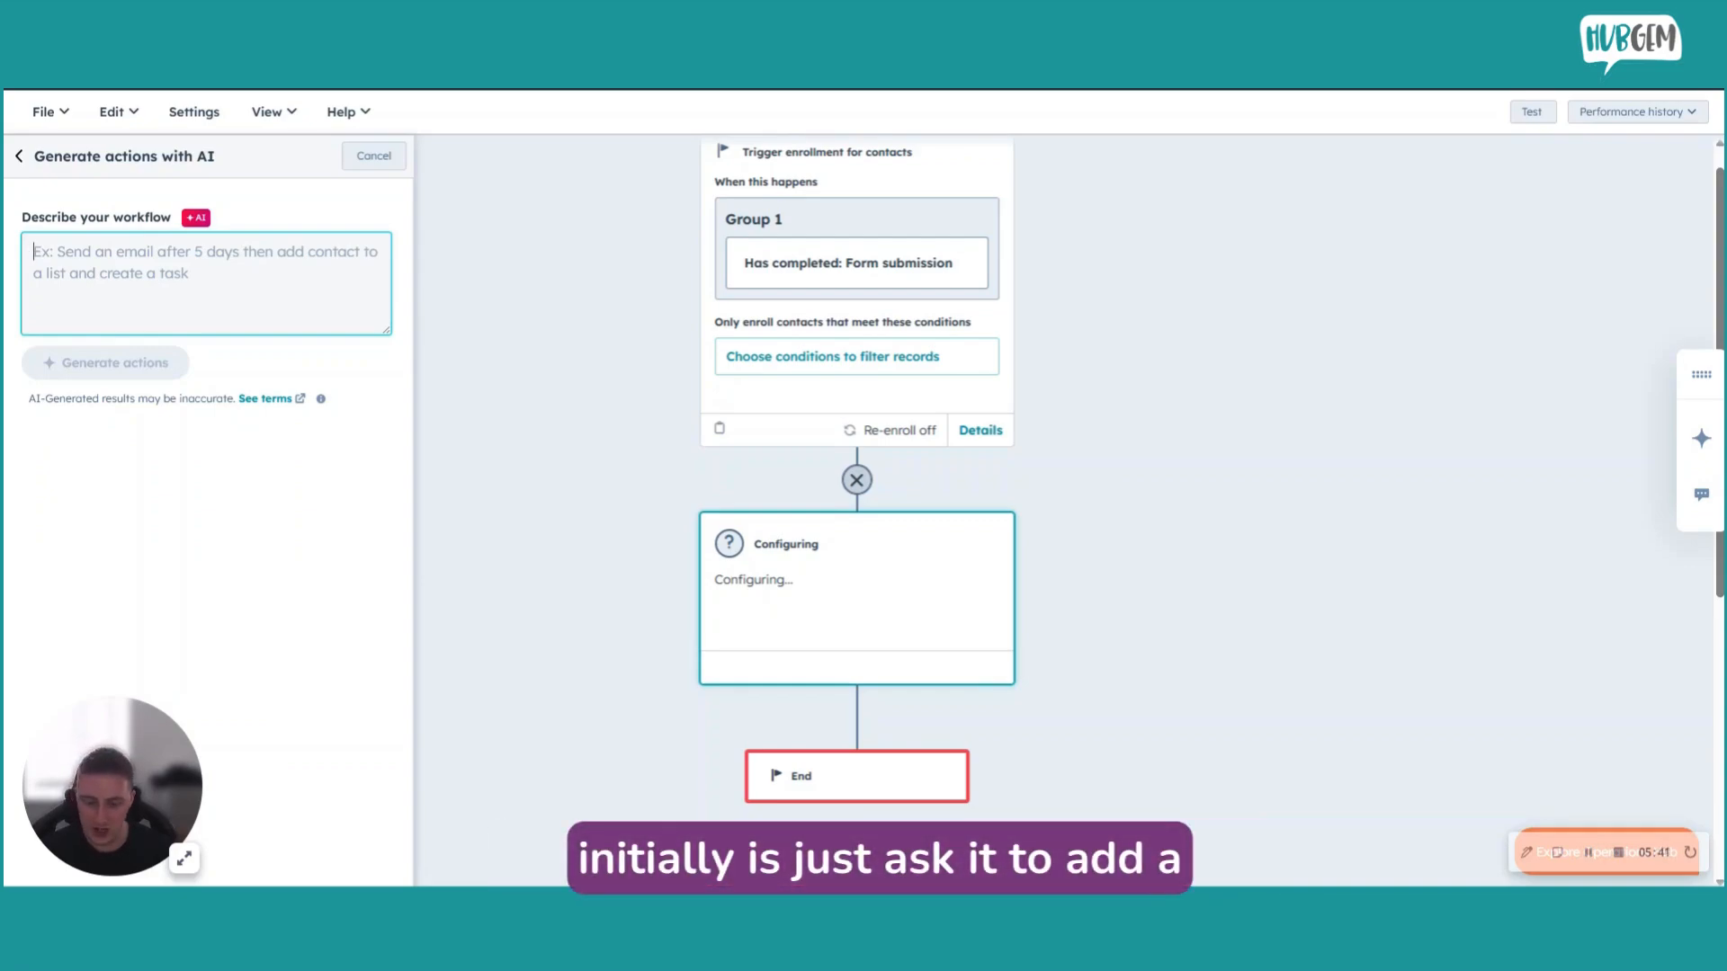
type("add a ")
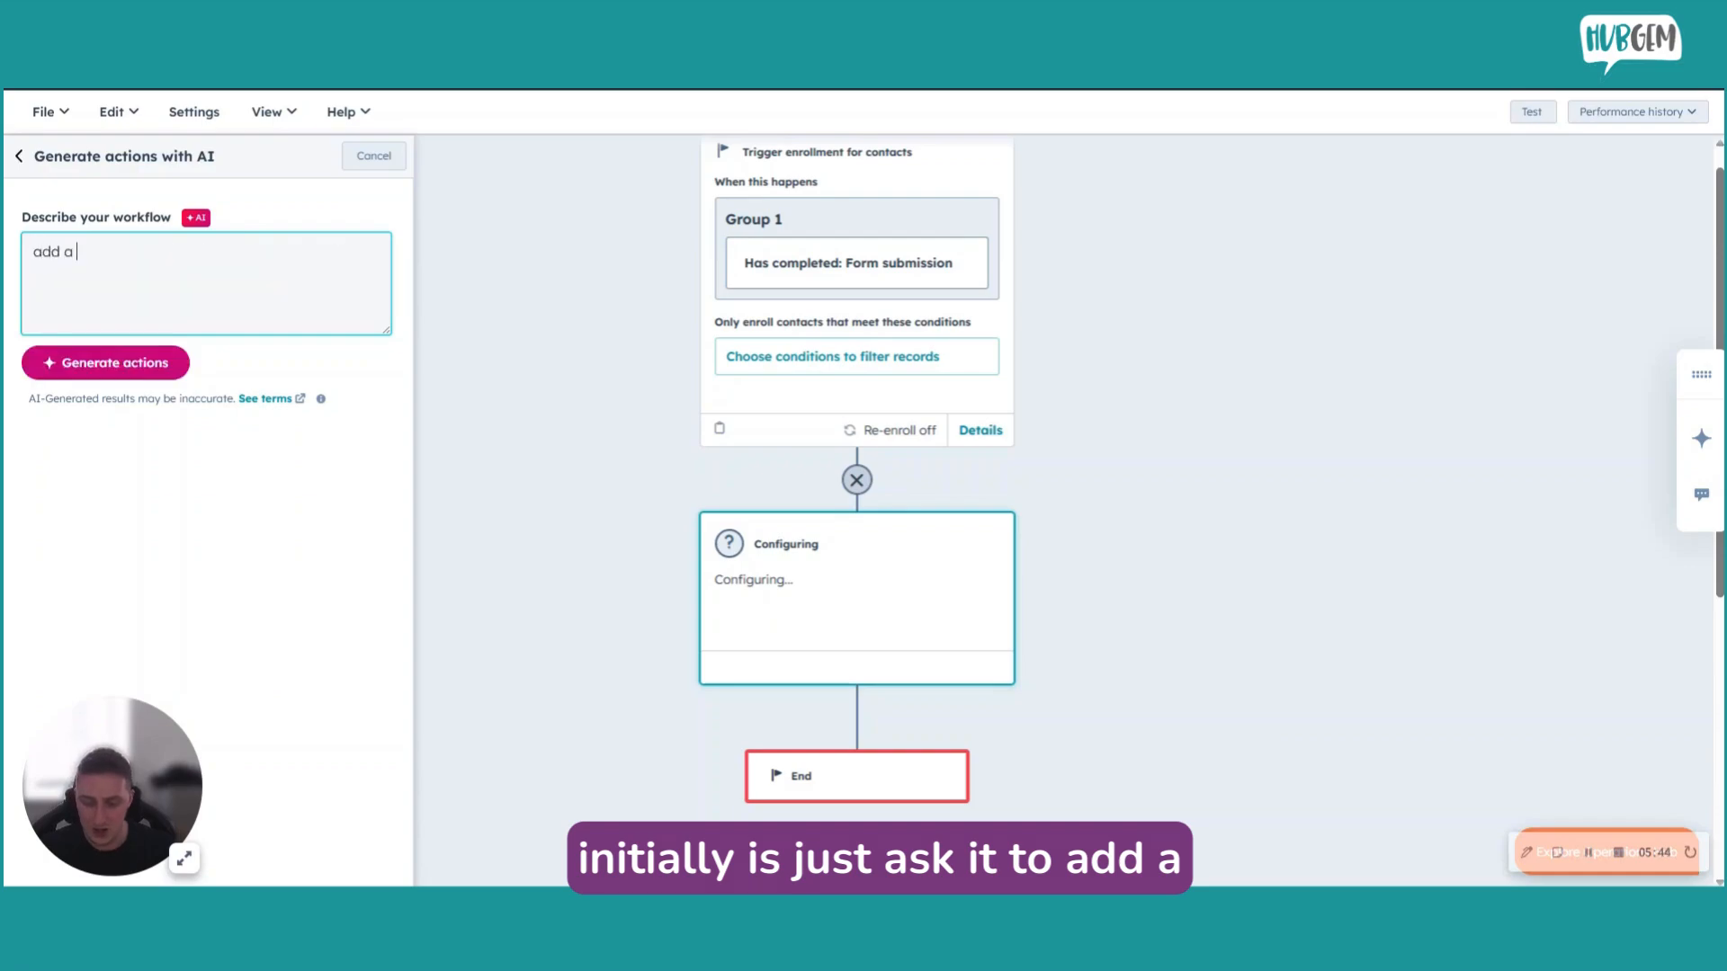
type("l")
type("elay ")
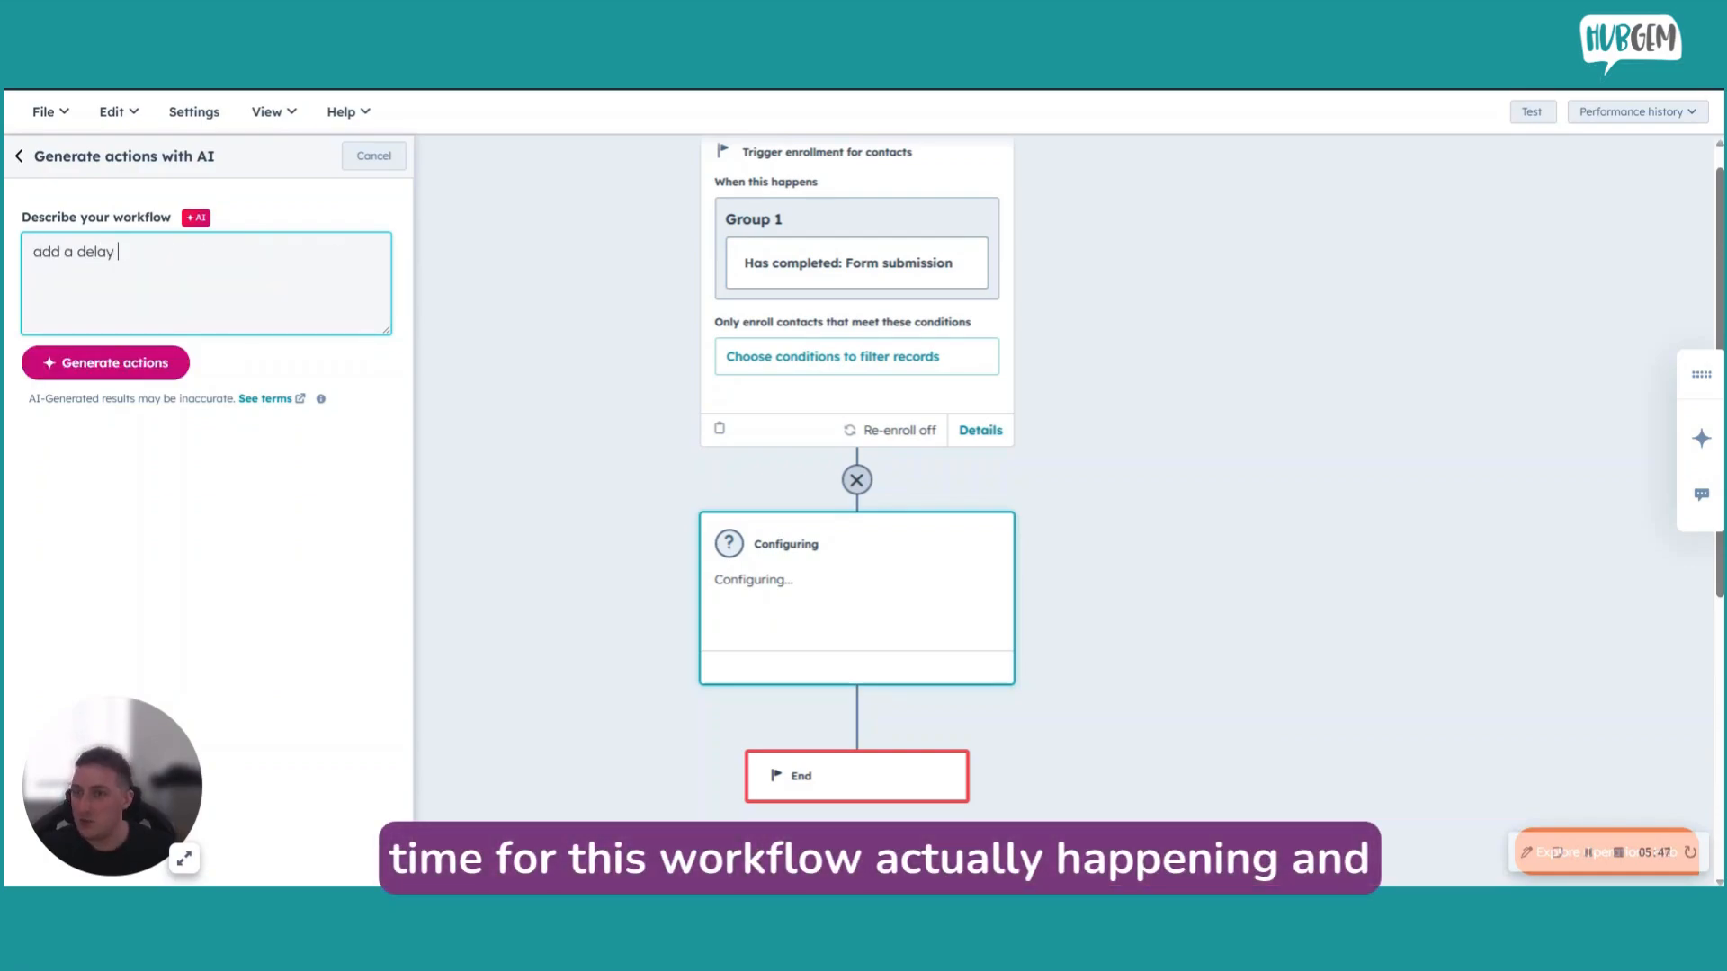
type("7 days")
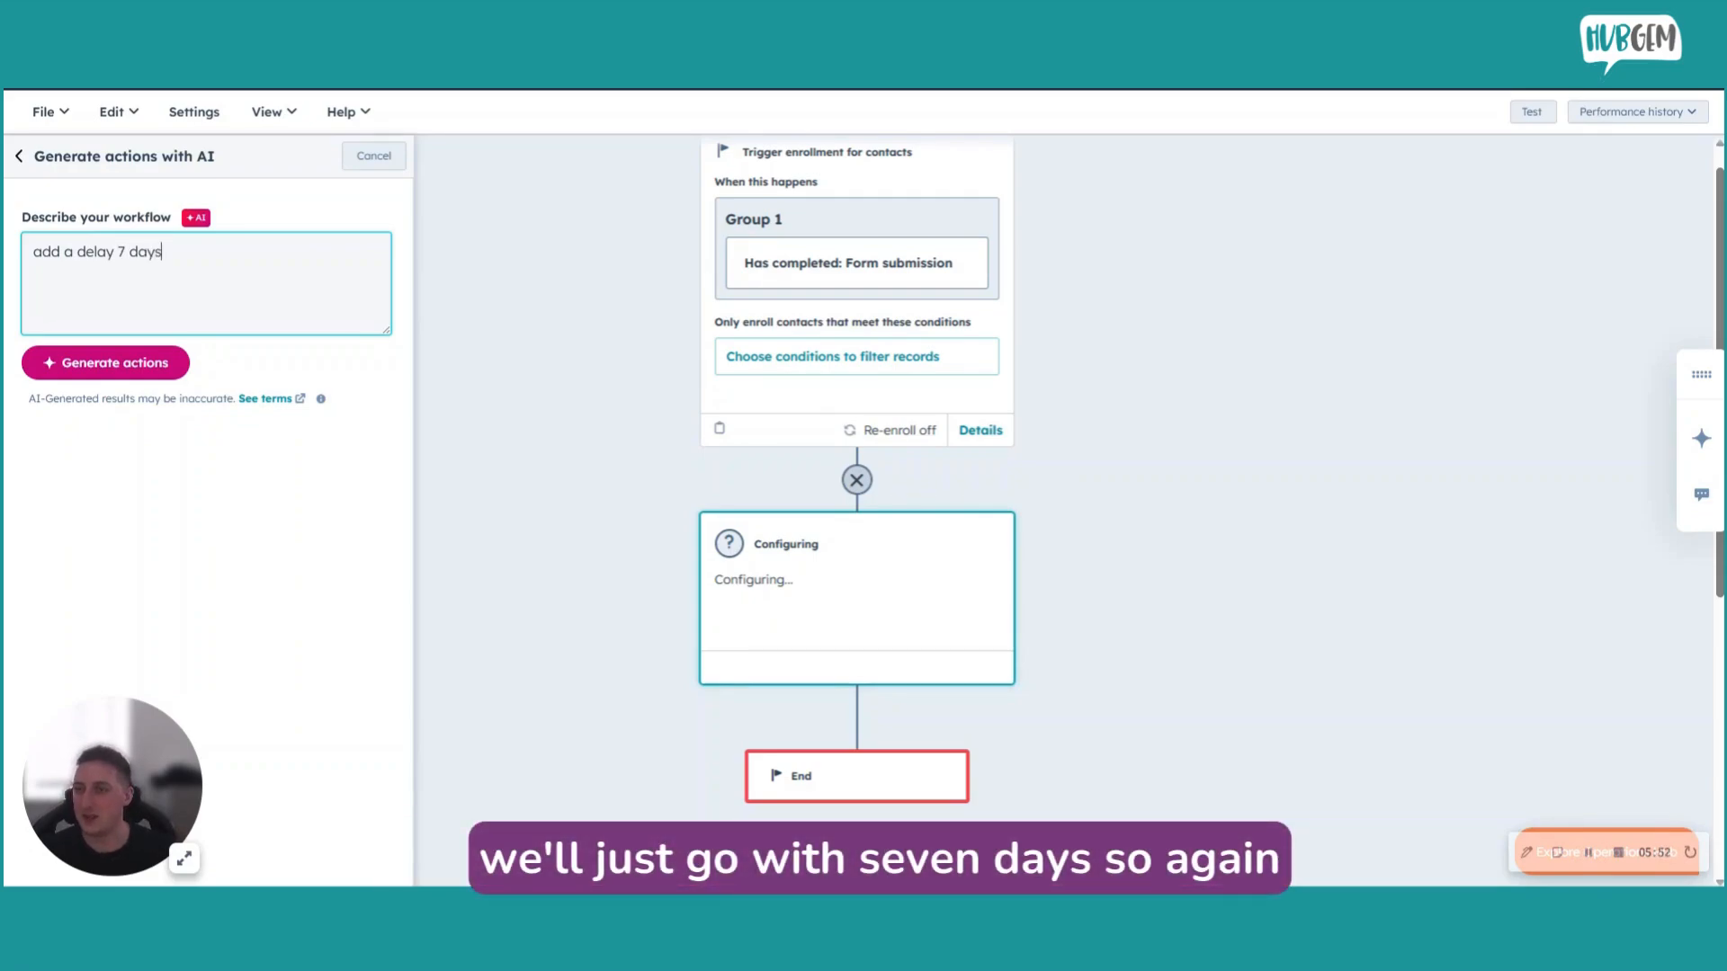
left_click(130, 366)
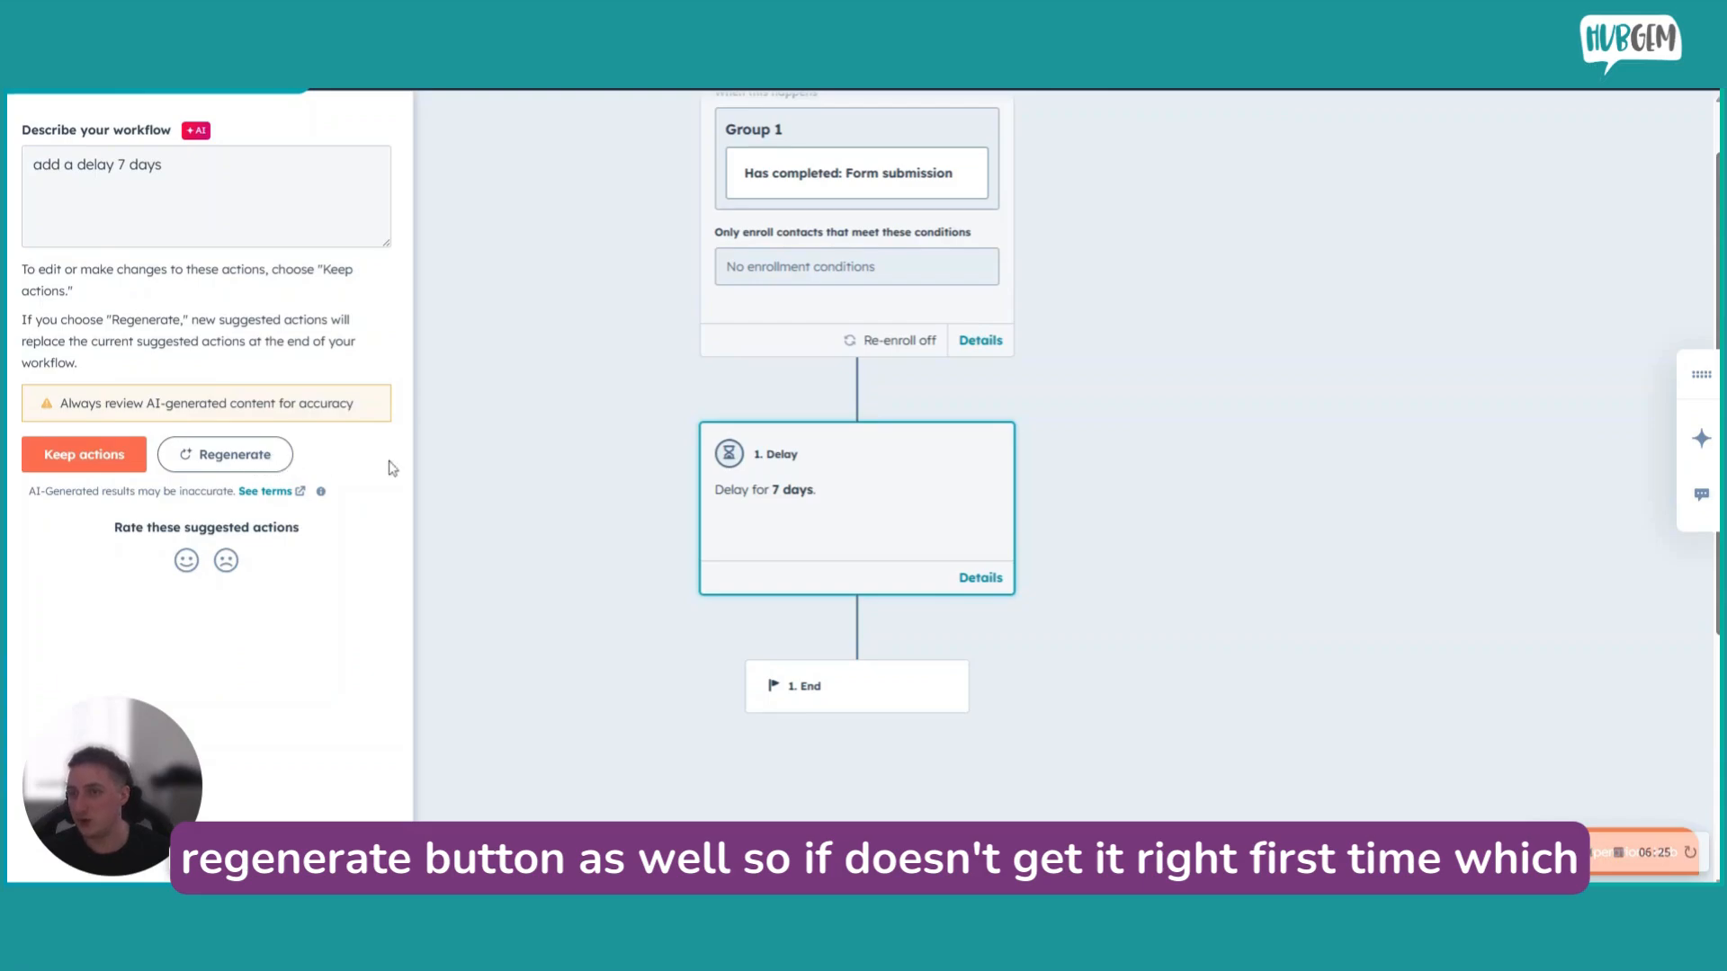
mouse_move(829, 501)
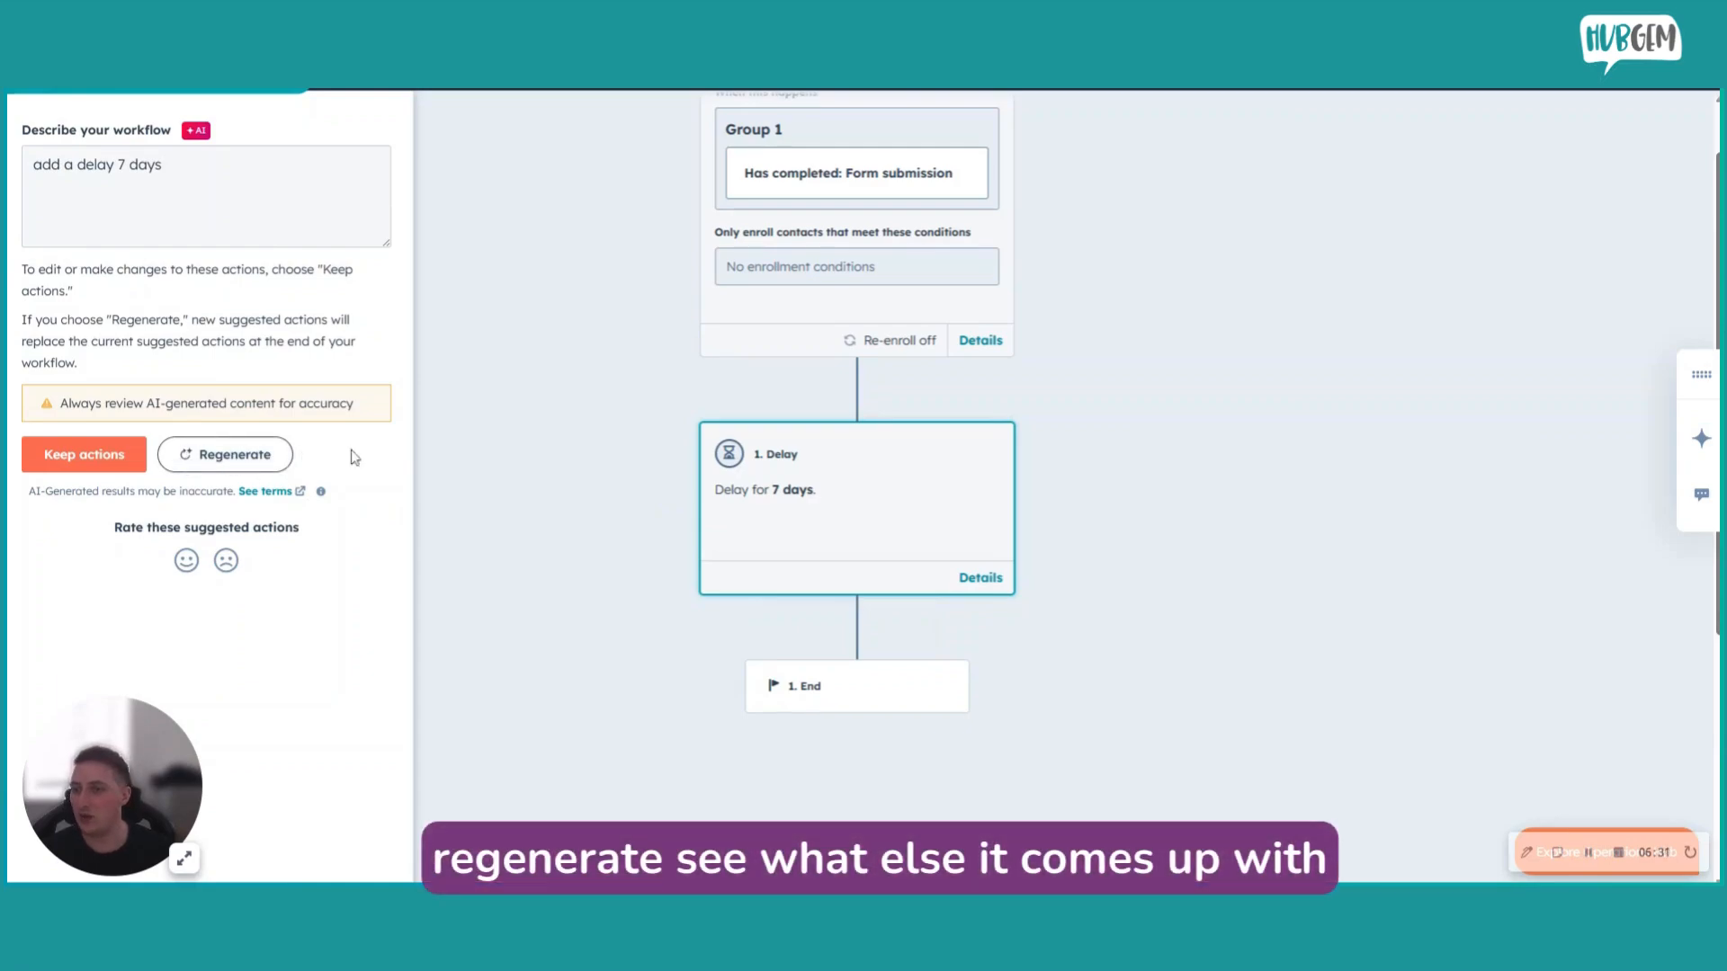
left_click(72, 464)
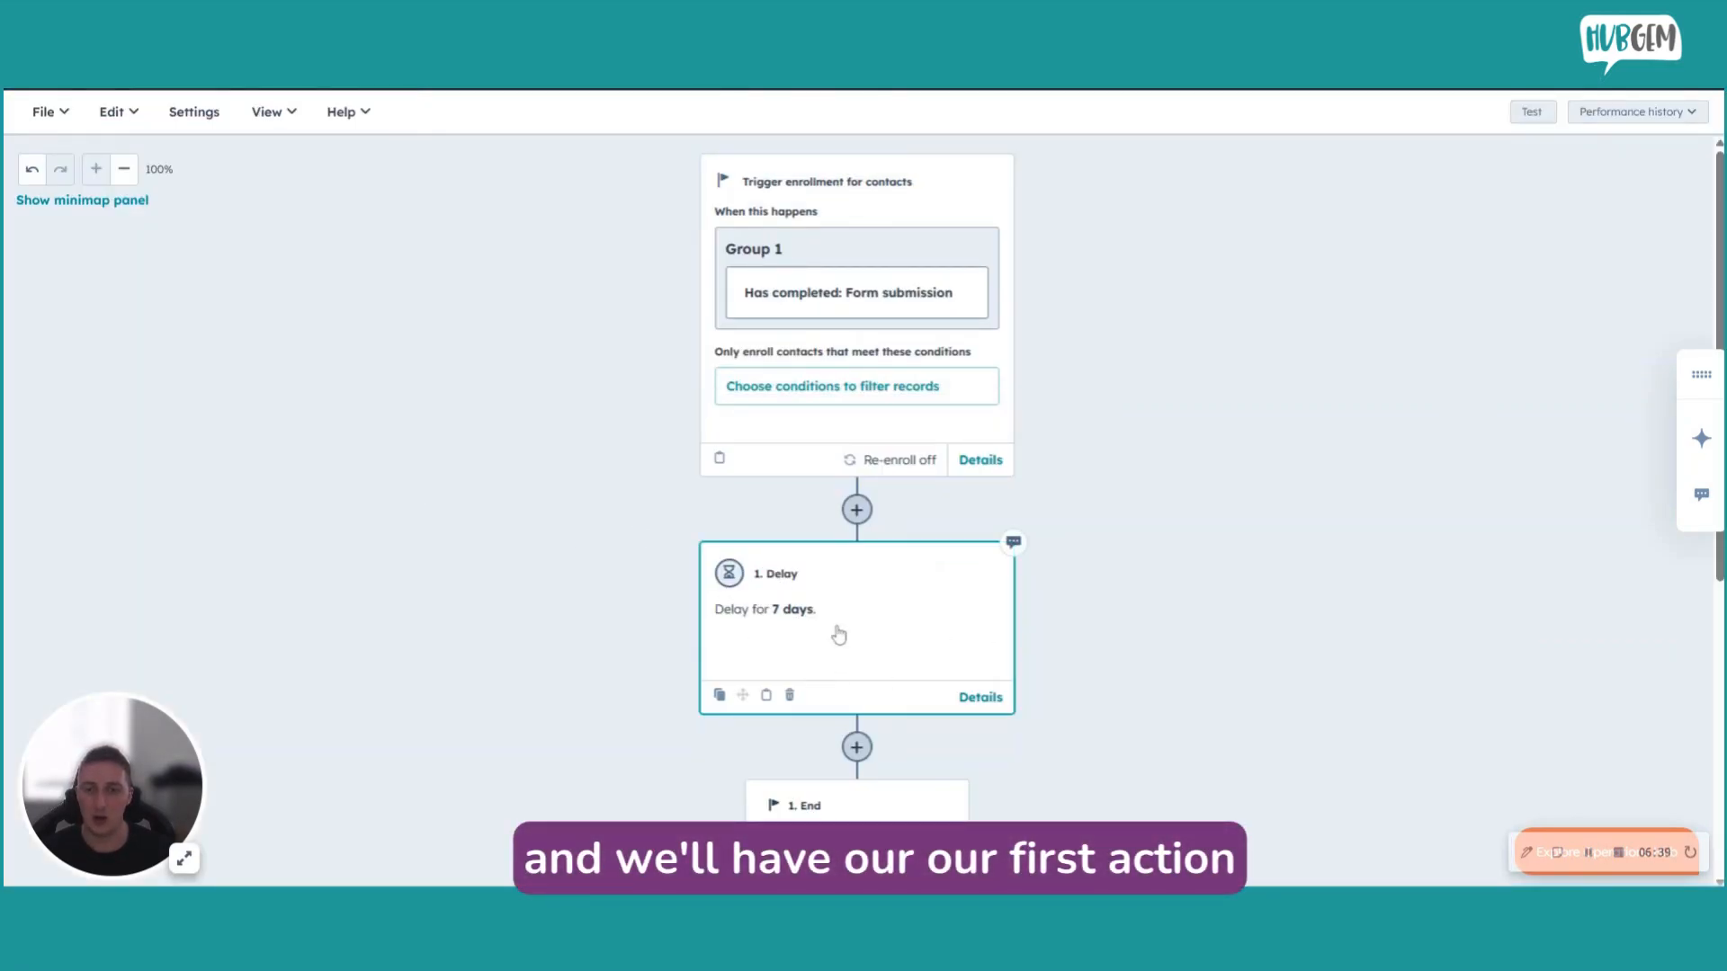
Step: Generate actions with AI below the 7-day delay from the description "send an email, then create task to follow up" and keep them
scroll(1175, 639, "down", 3)
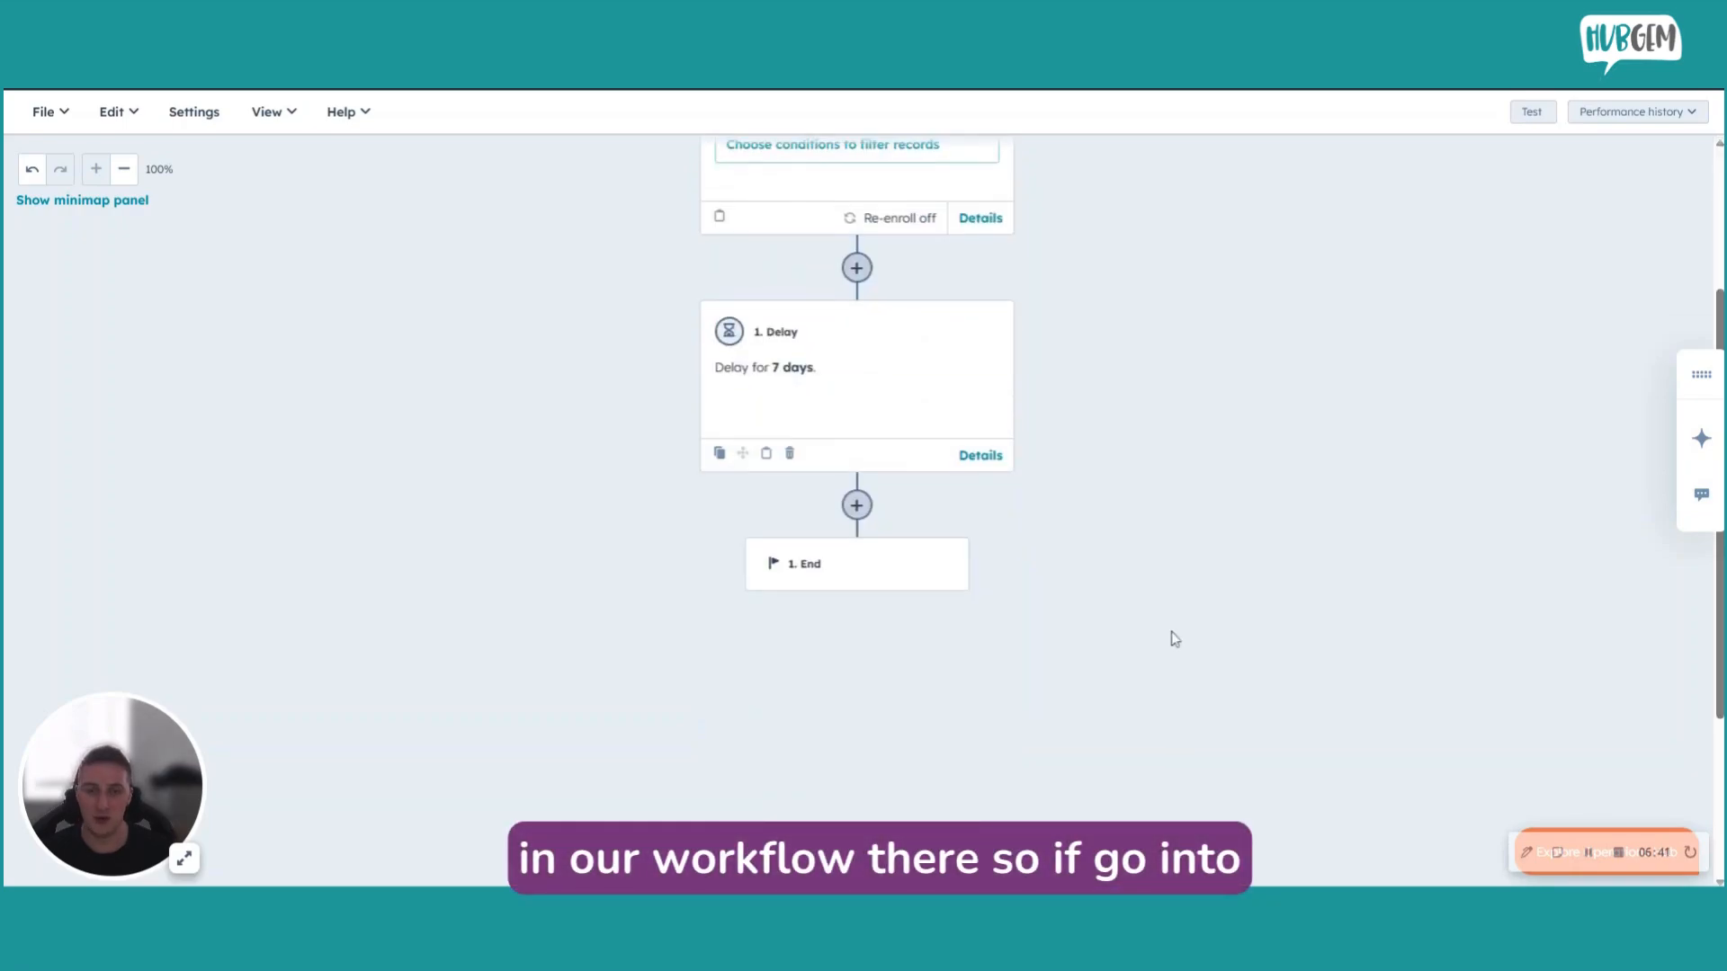
left_click(856, 505)
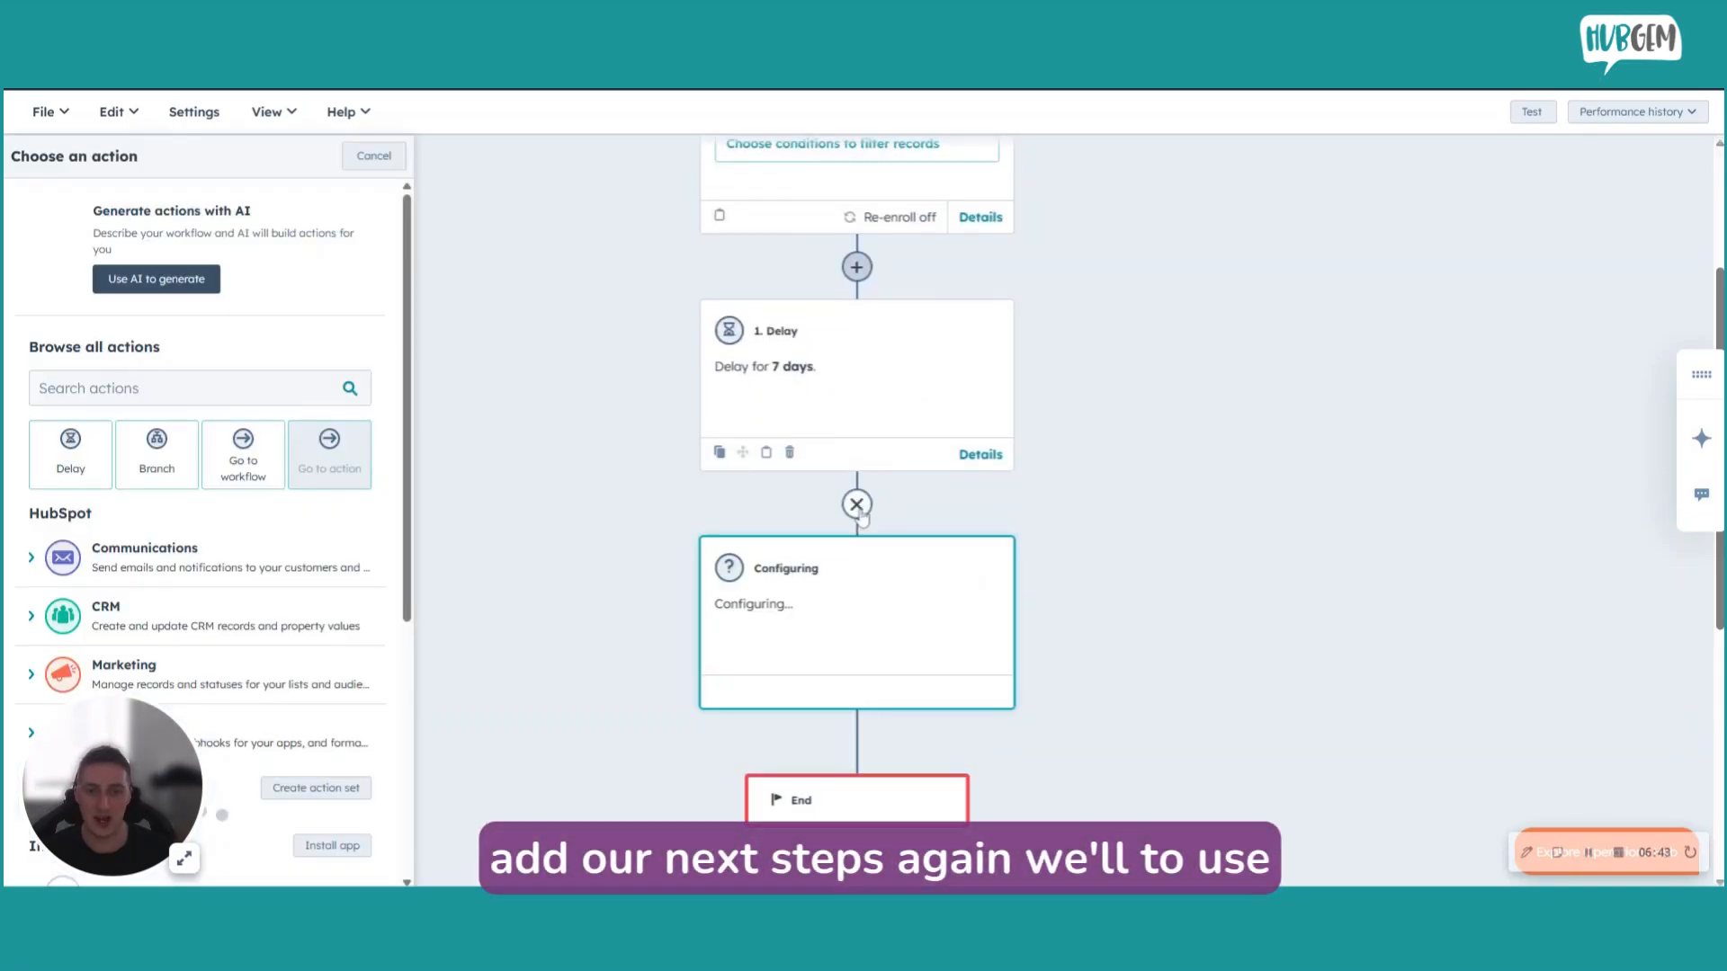
left_click(131, 280)
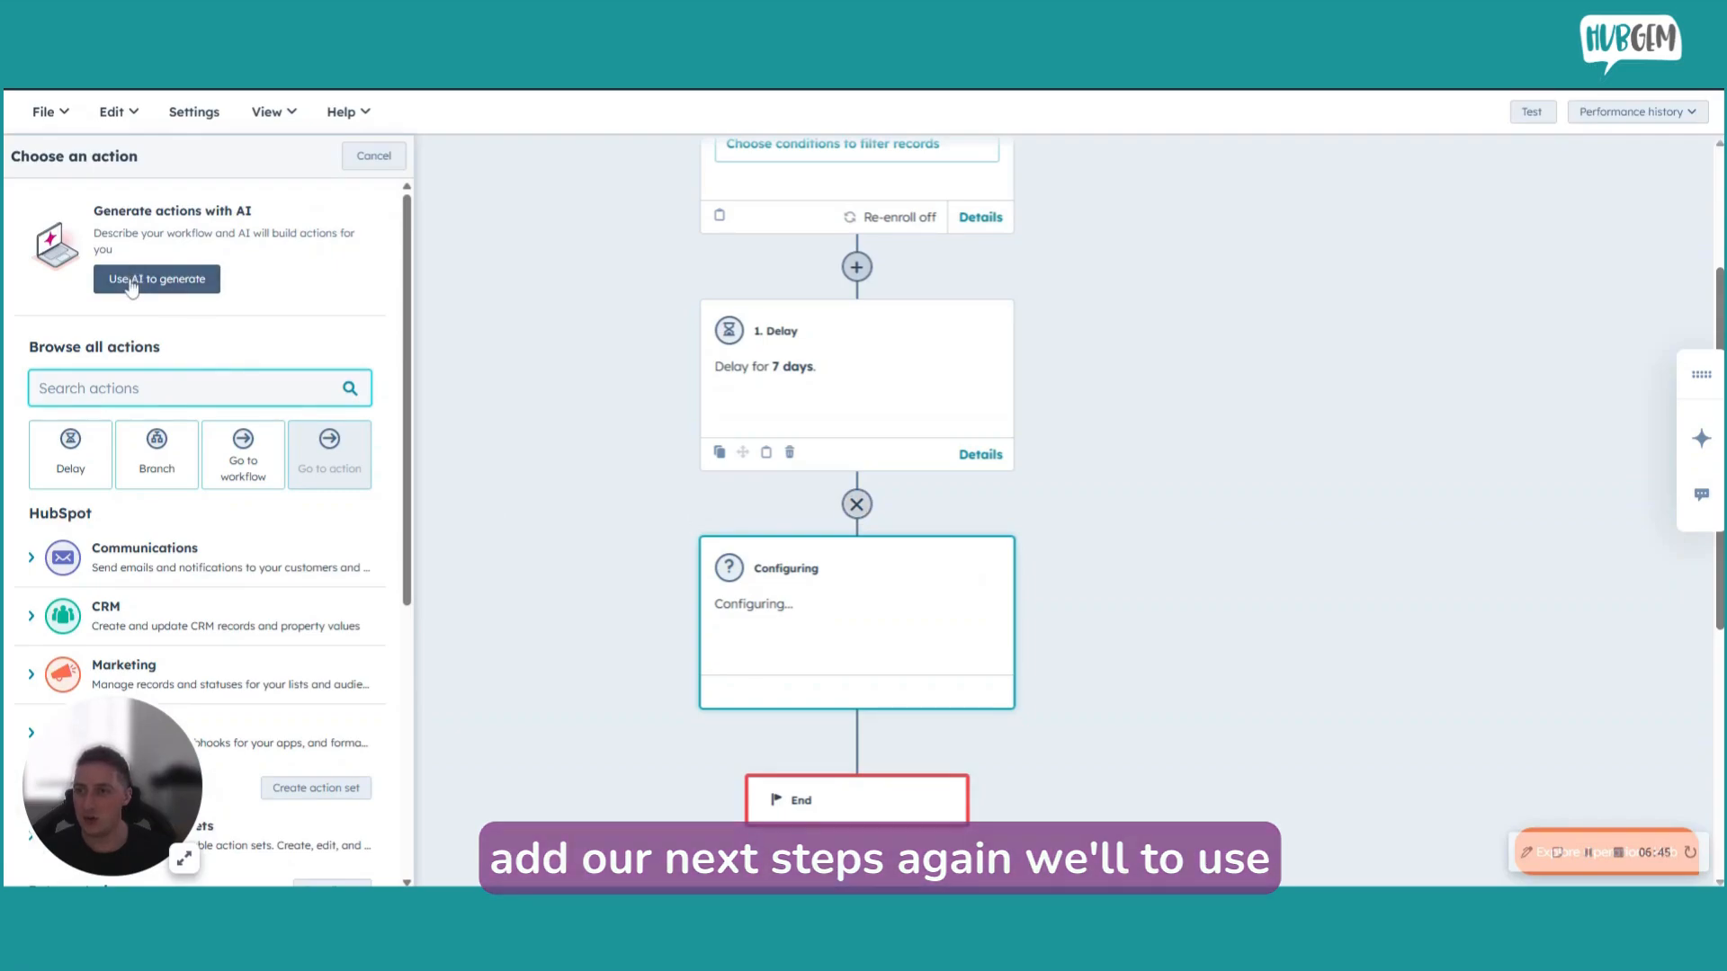
left_click(36, 253)
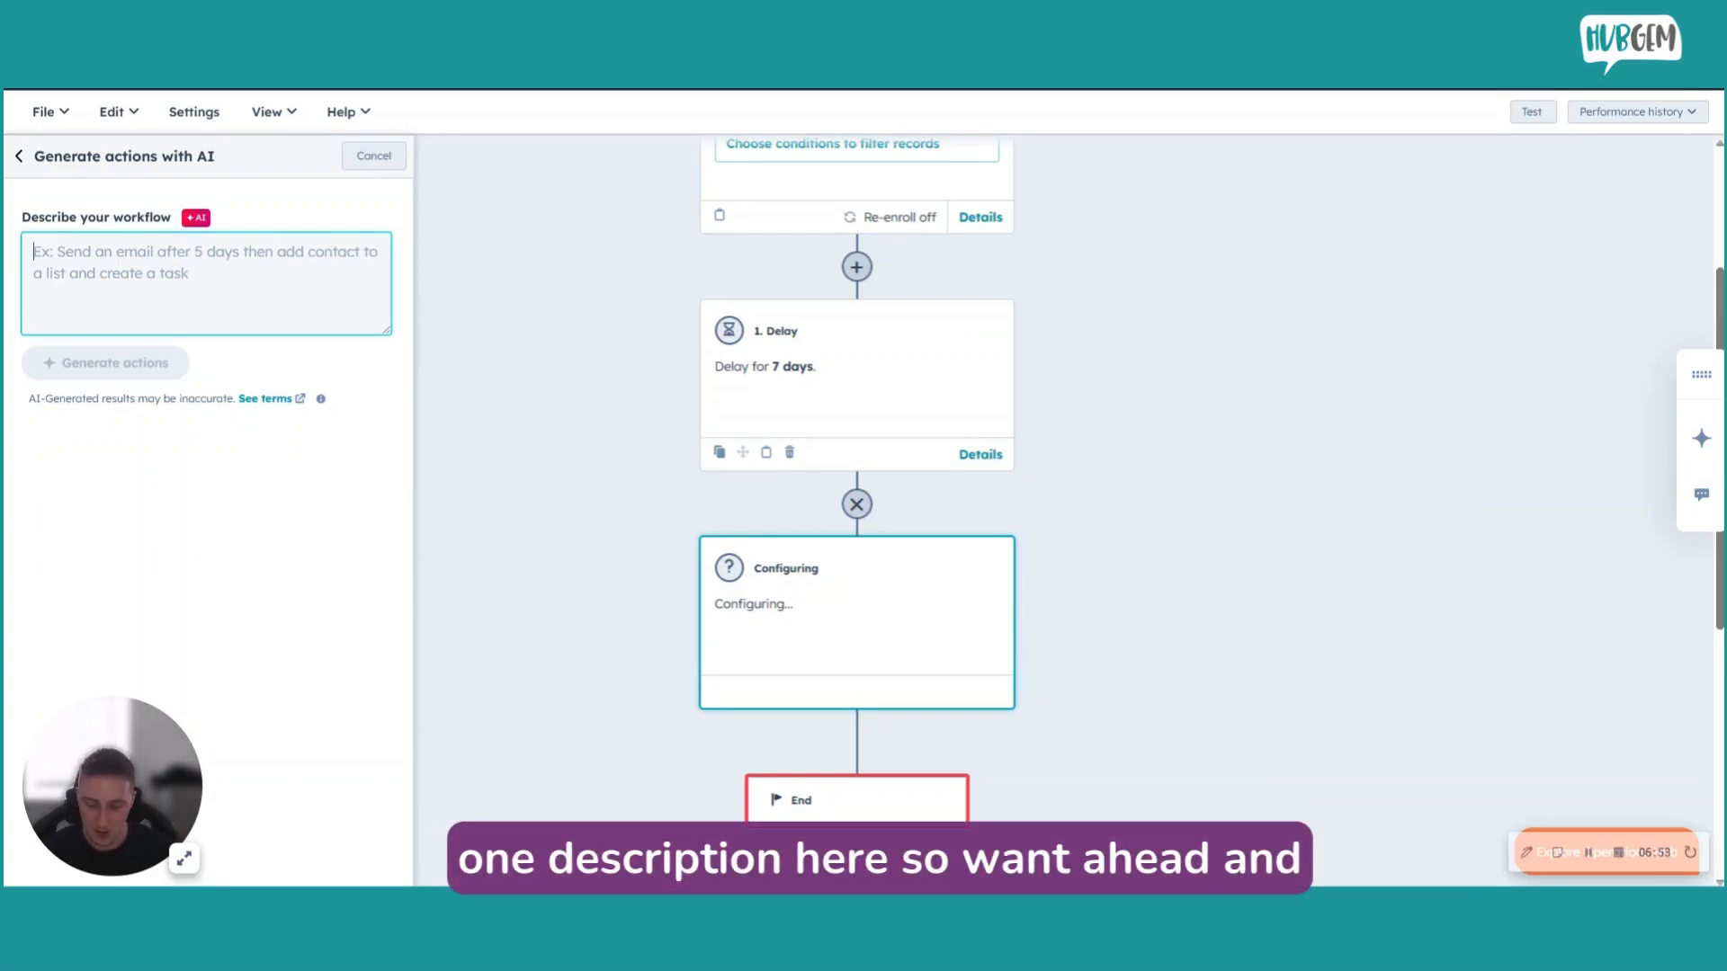
type("send a")
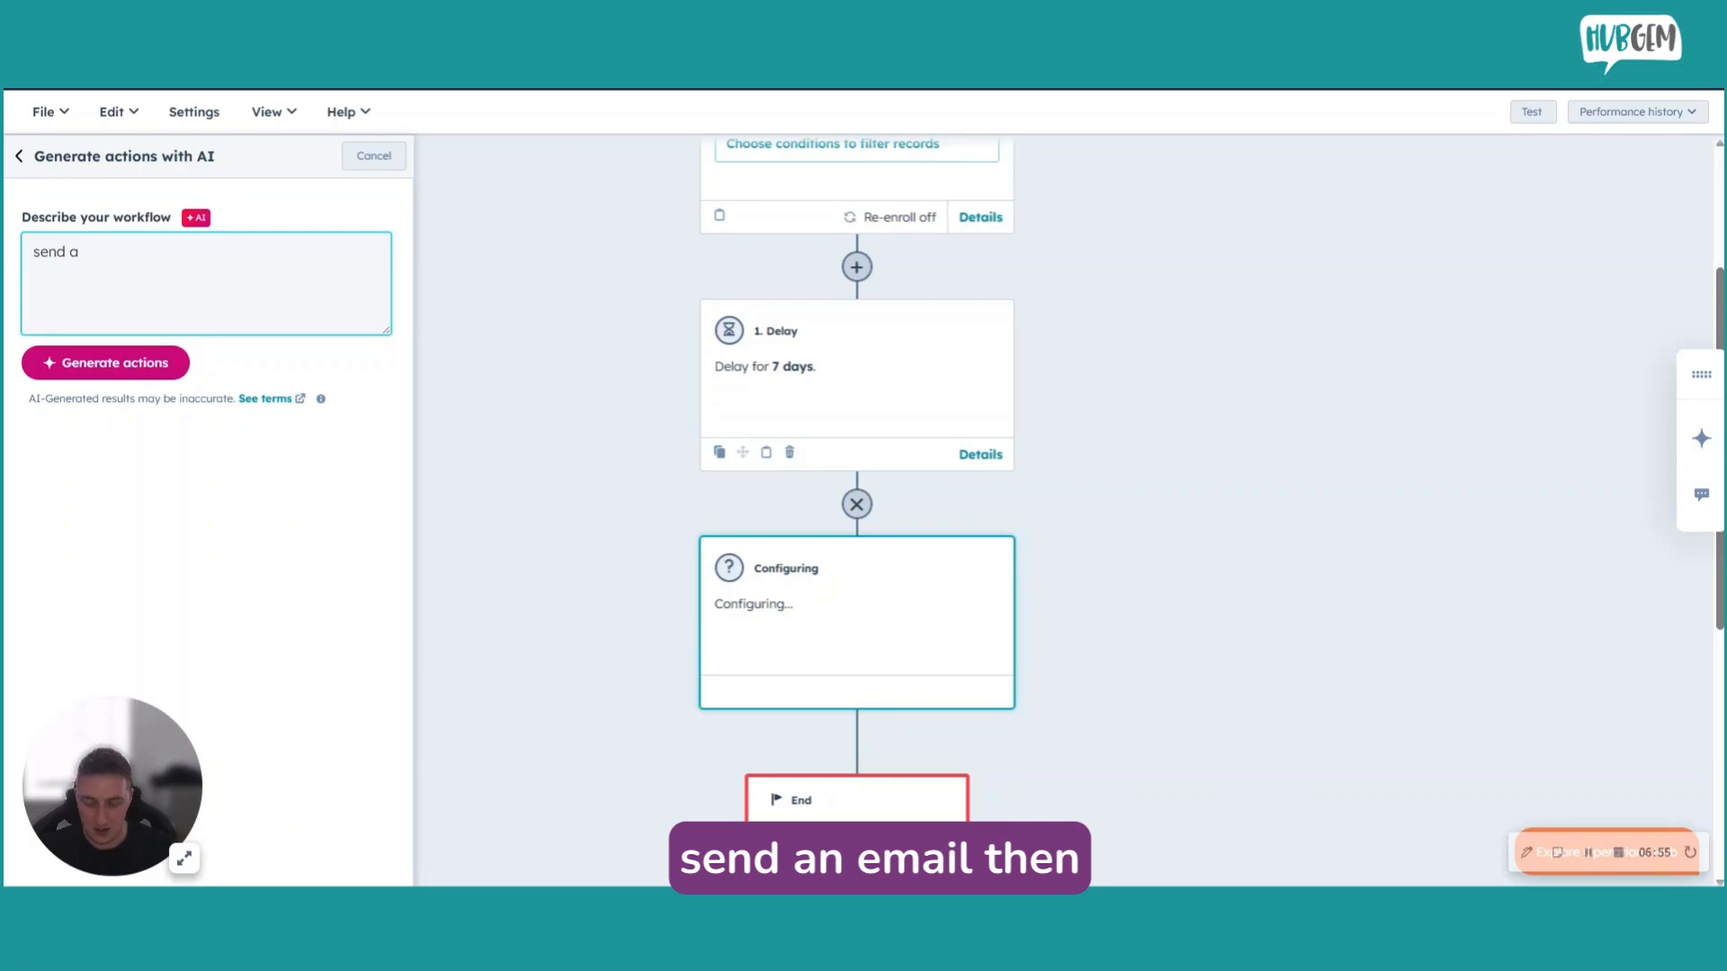
type("n email, then create t")
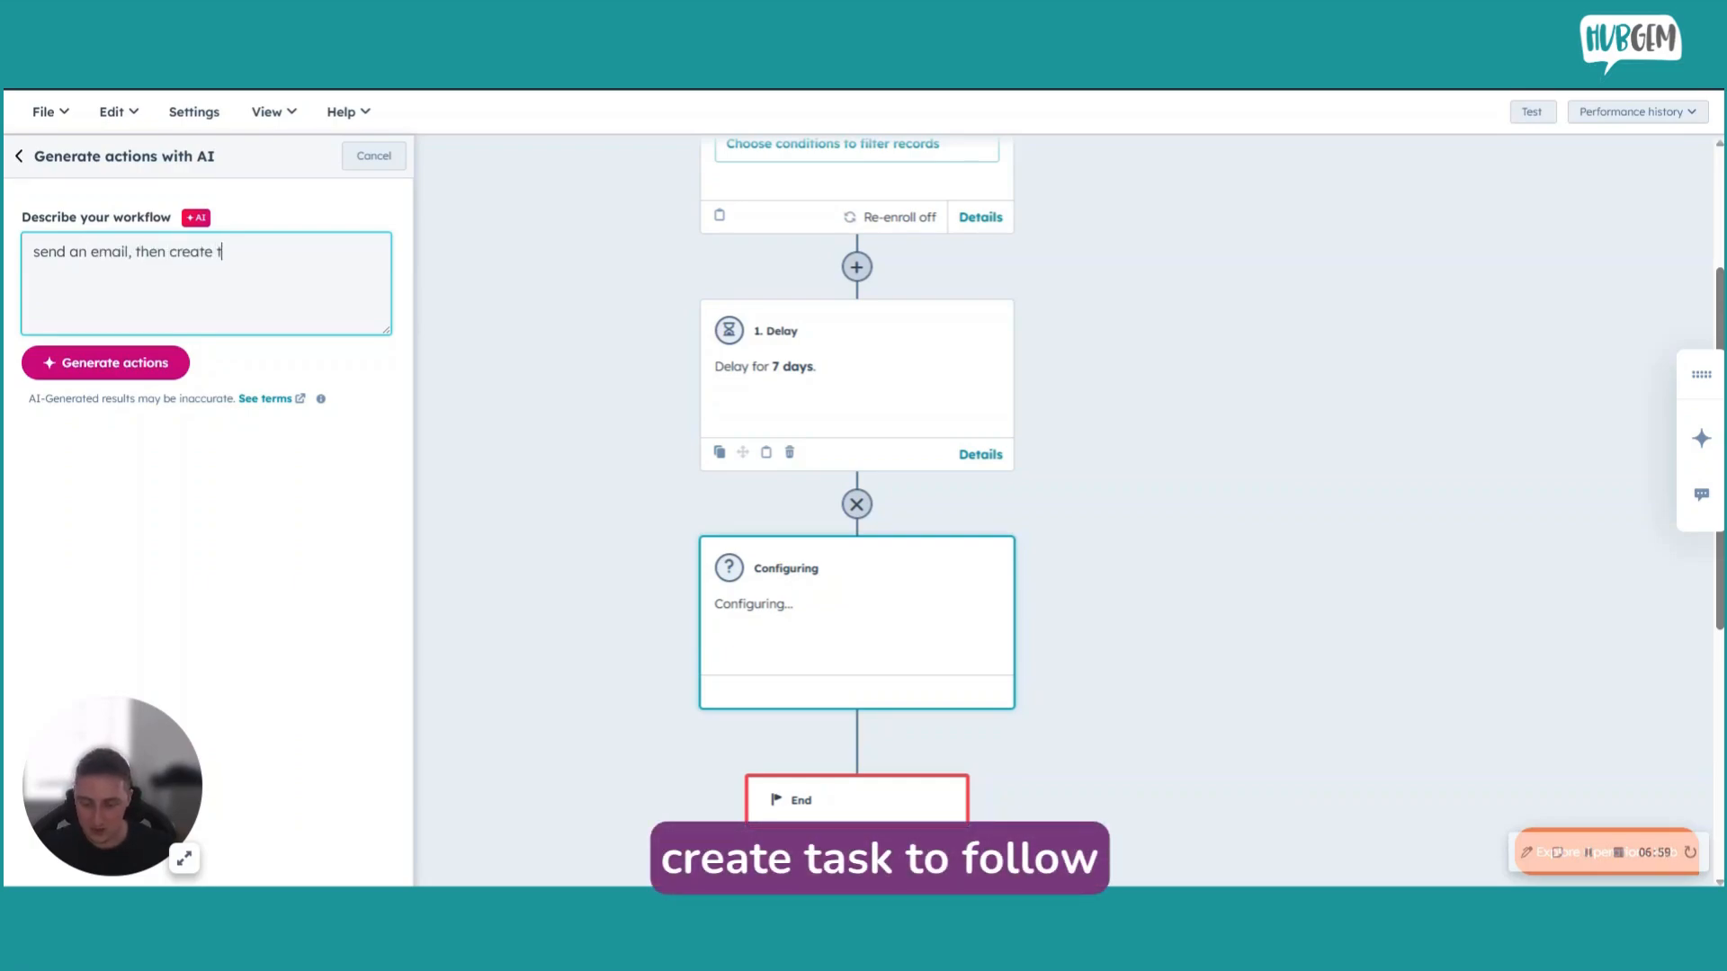
type("ask to follow up")
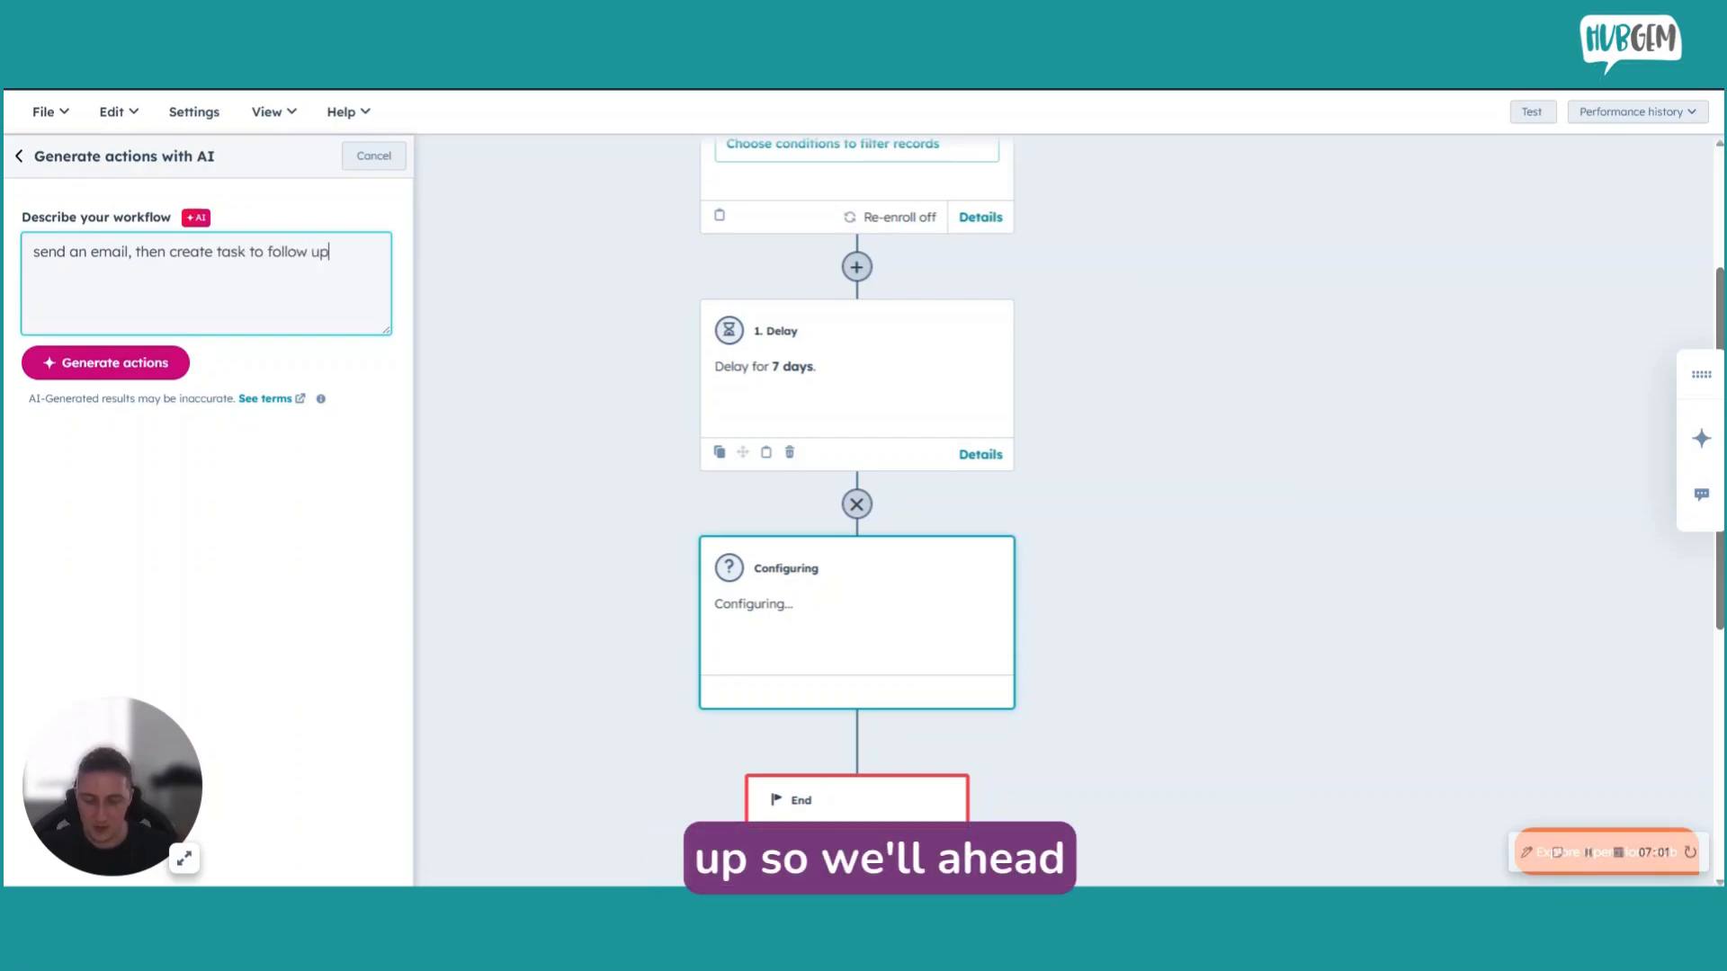
left_click(135, 364)
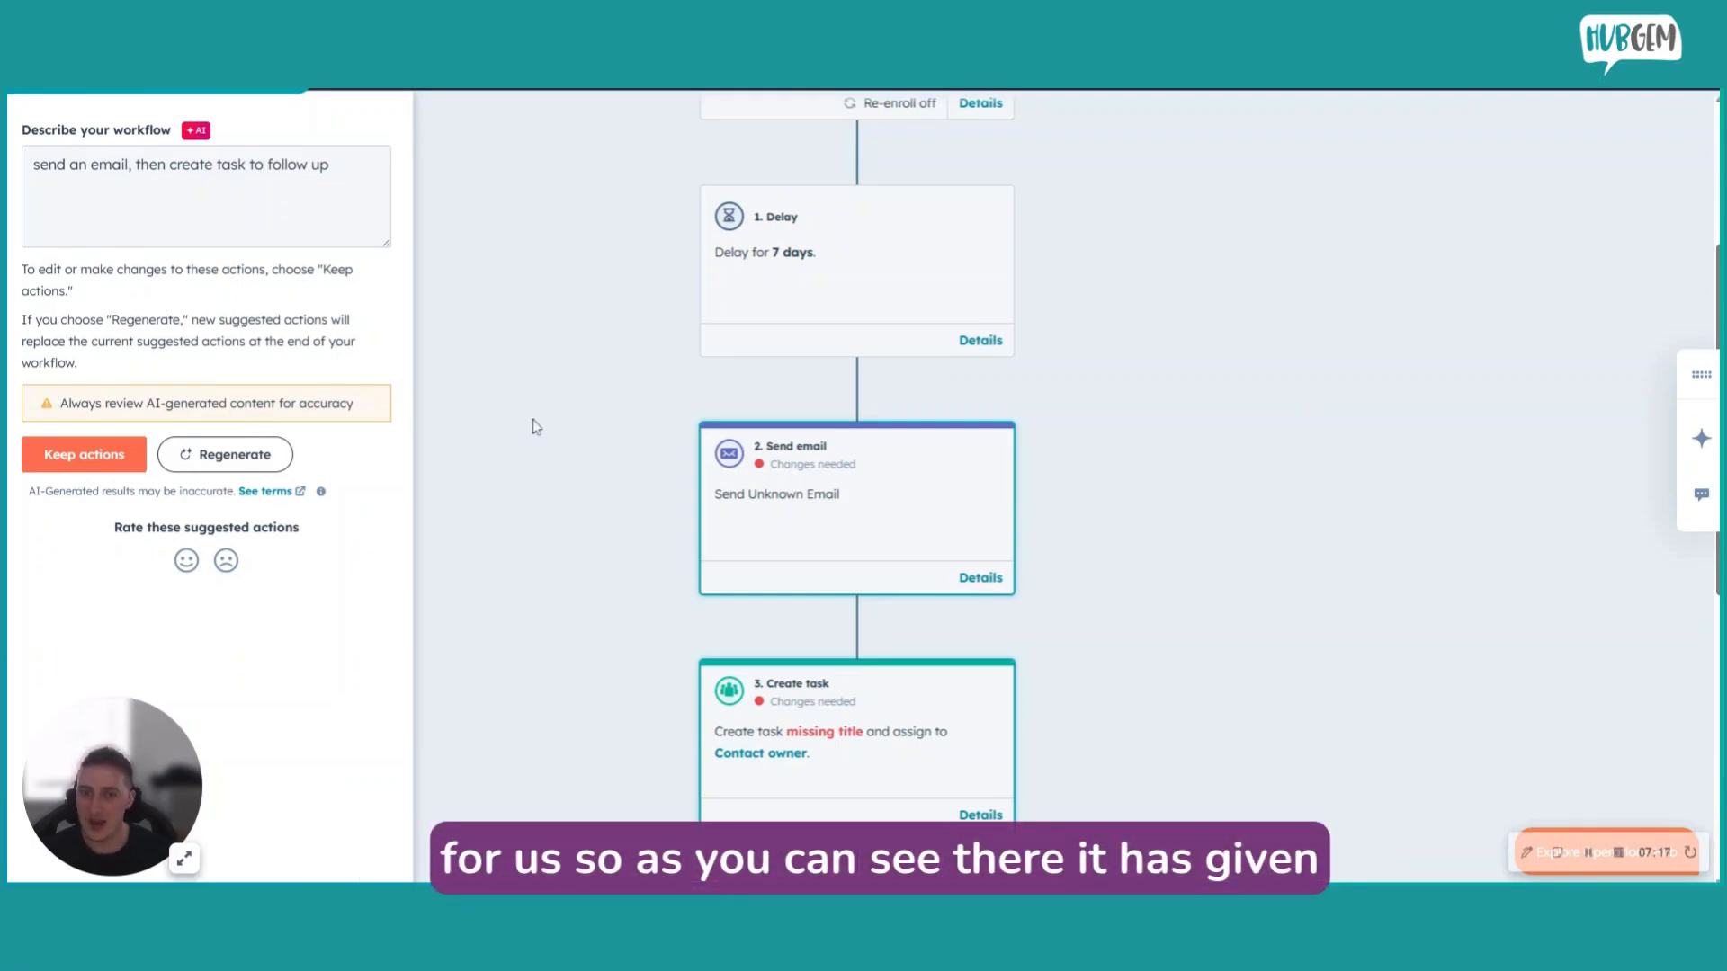
mouse_move(832, 489)
scroll(832, 488, "down", 1)
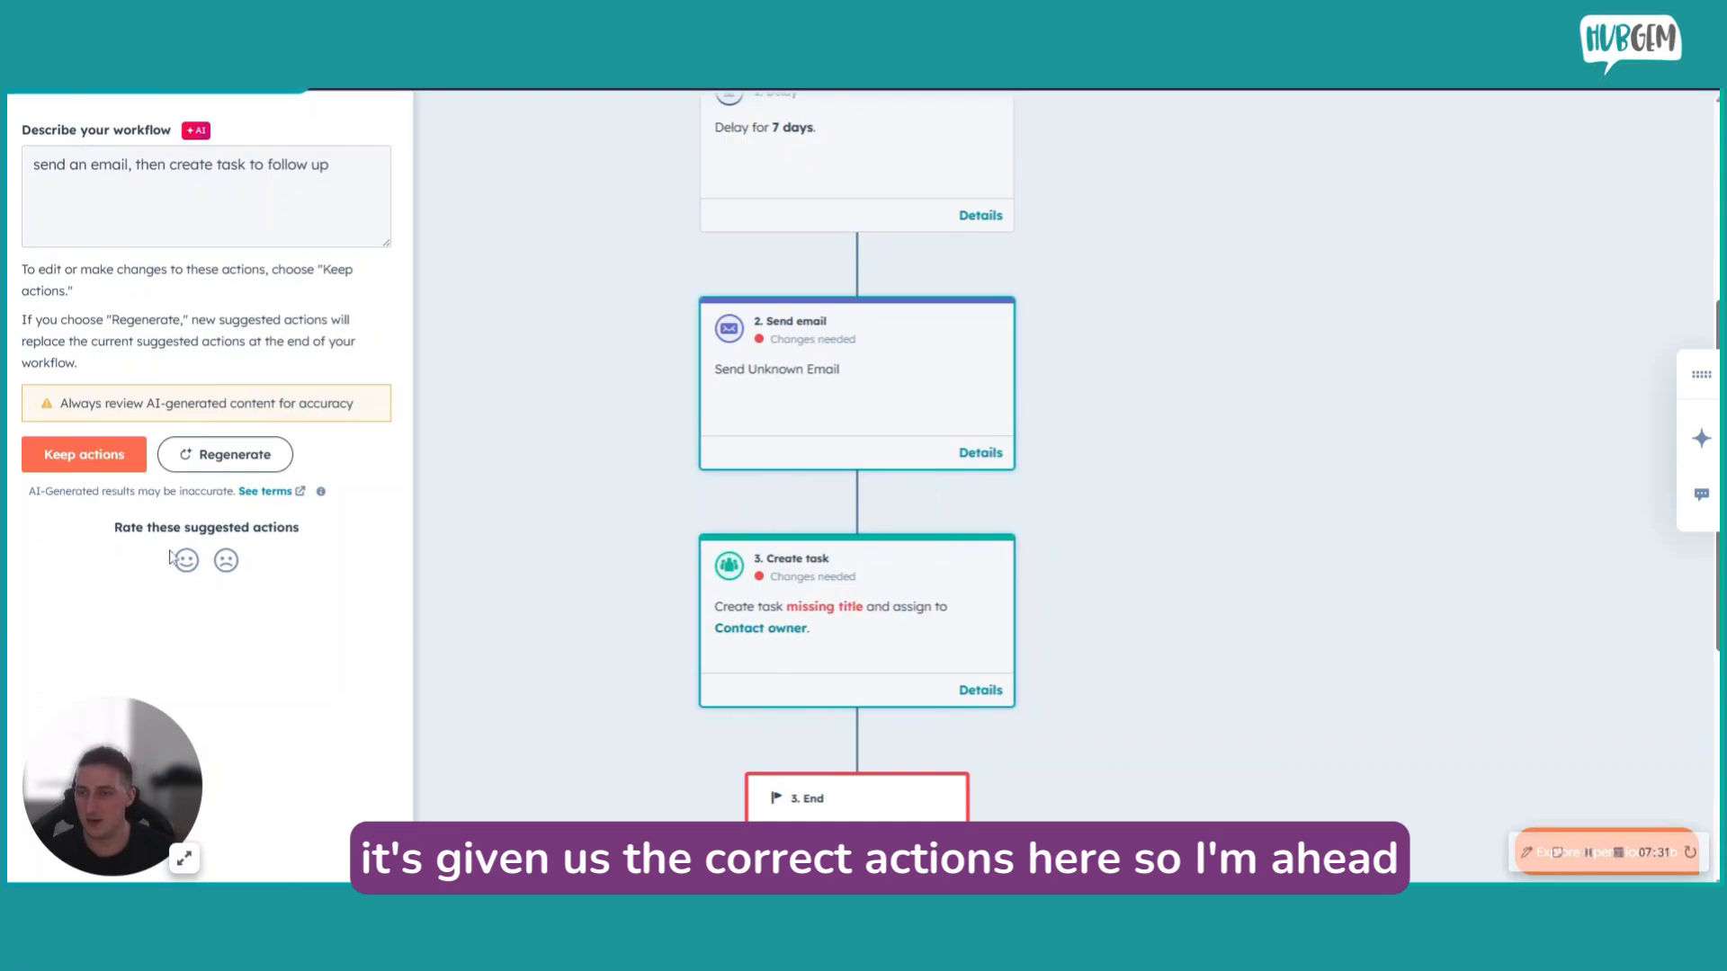
left_click(49, 460)
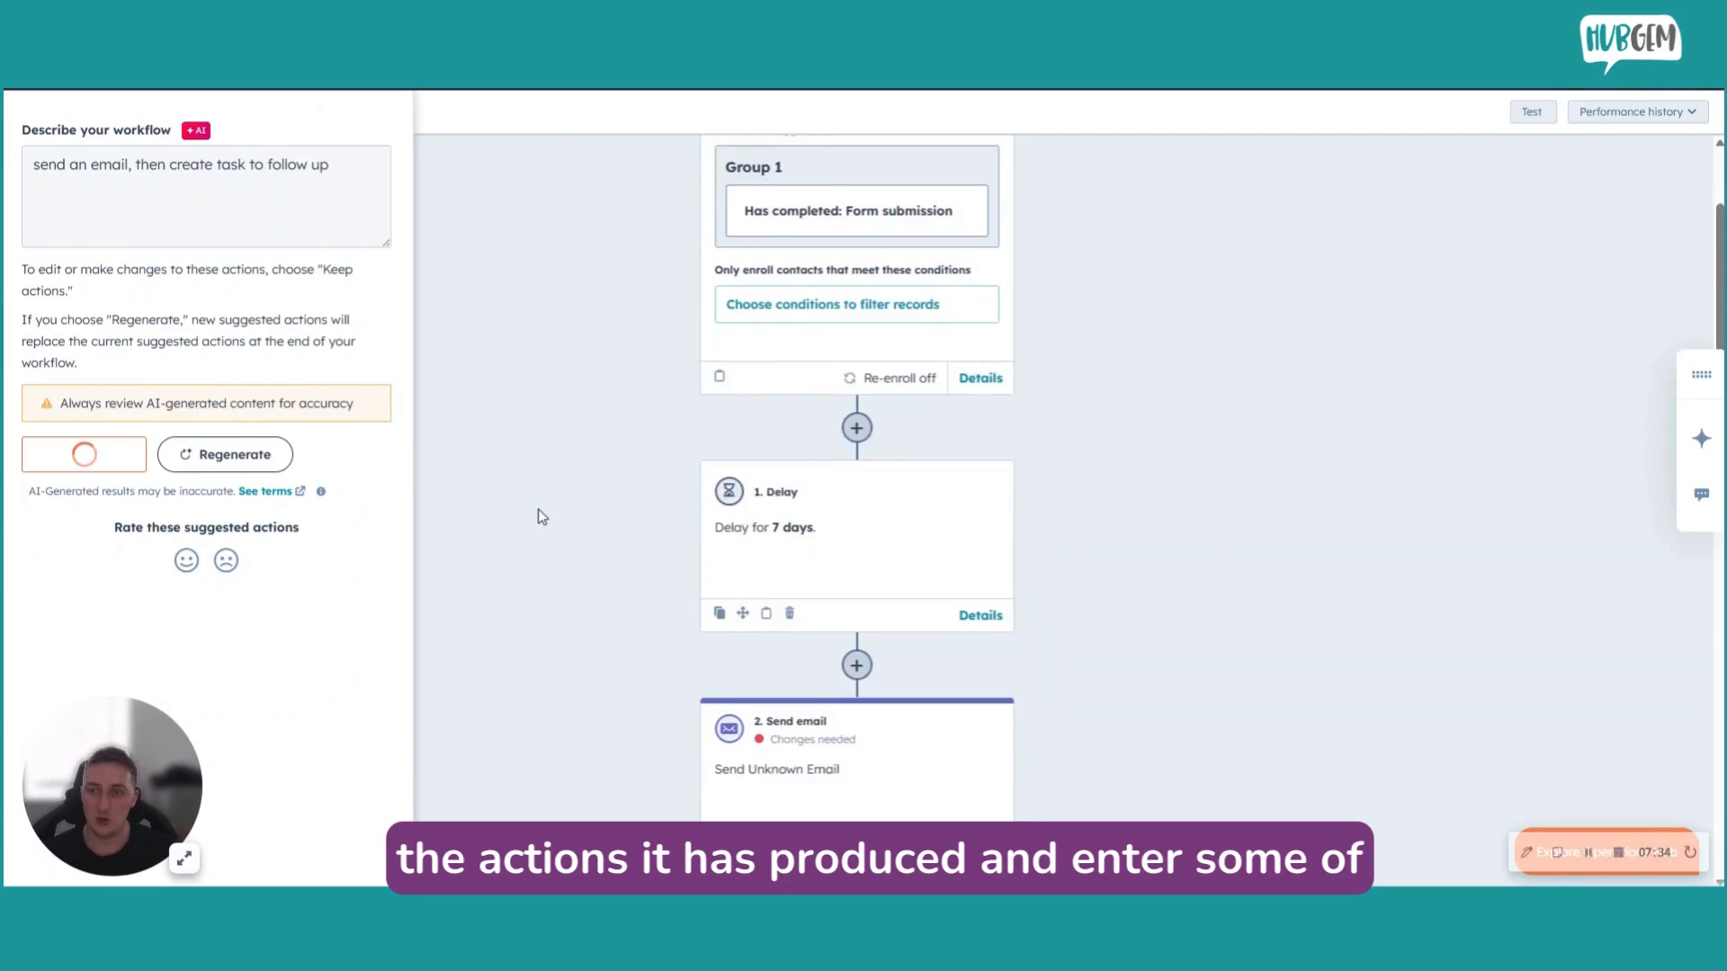
Step: Choose "New email" as the automated email of the Send email action and save it
scroll(538, 510, "down", 1)
scroll(555, 536, "down", 2)
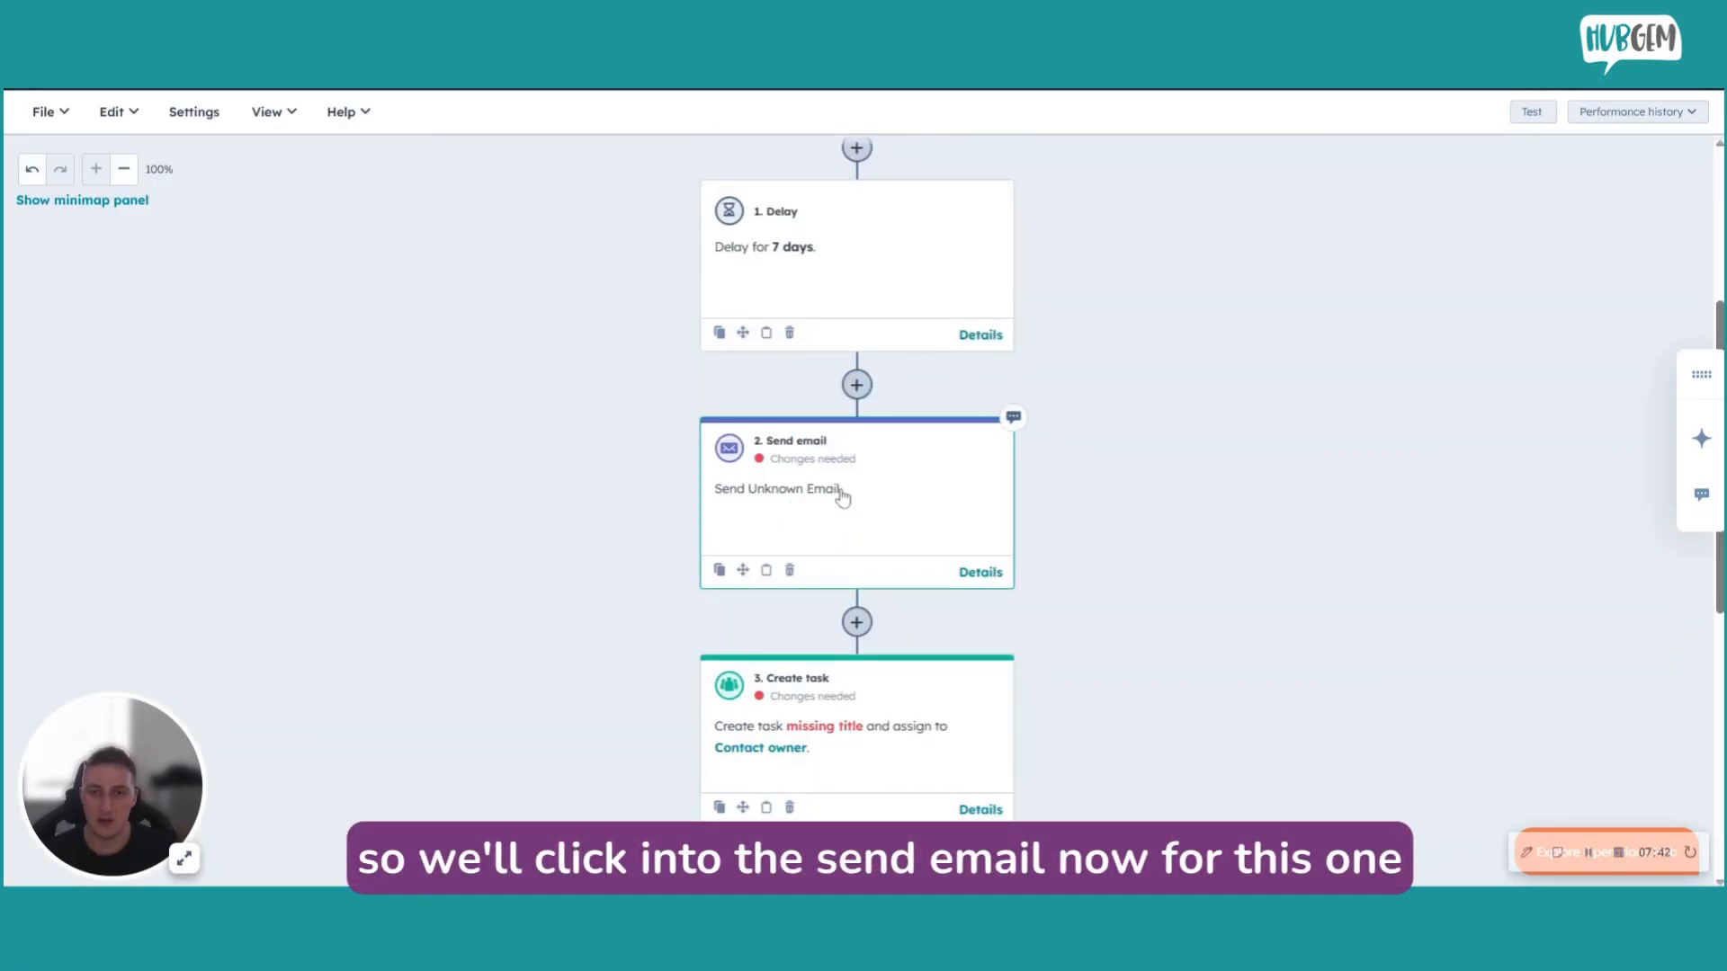
left_click(842, 497)
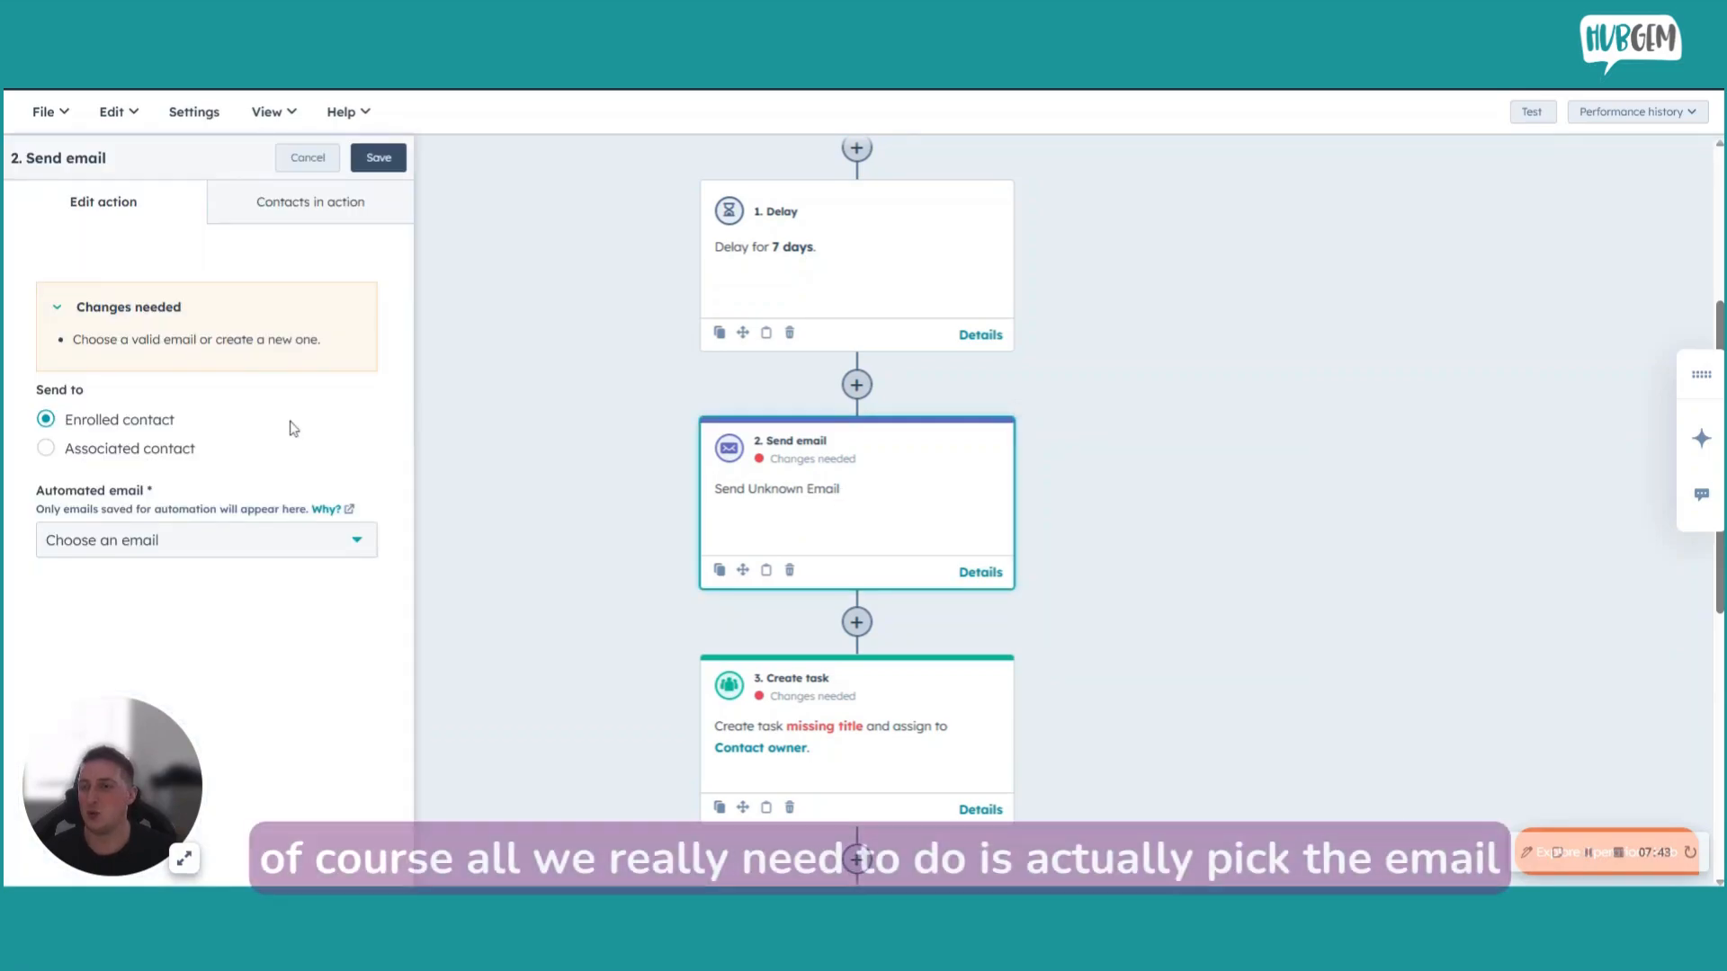
left_click(179, 558)
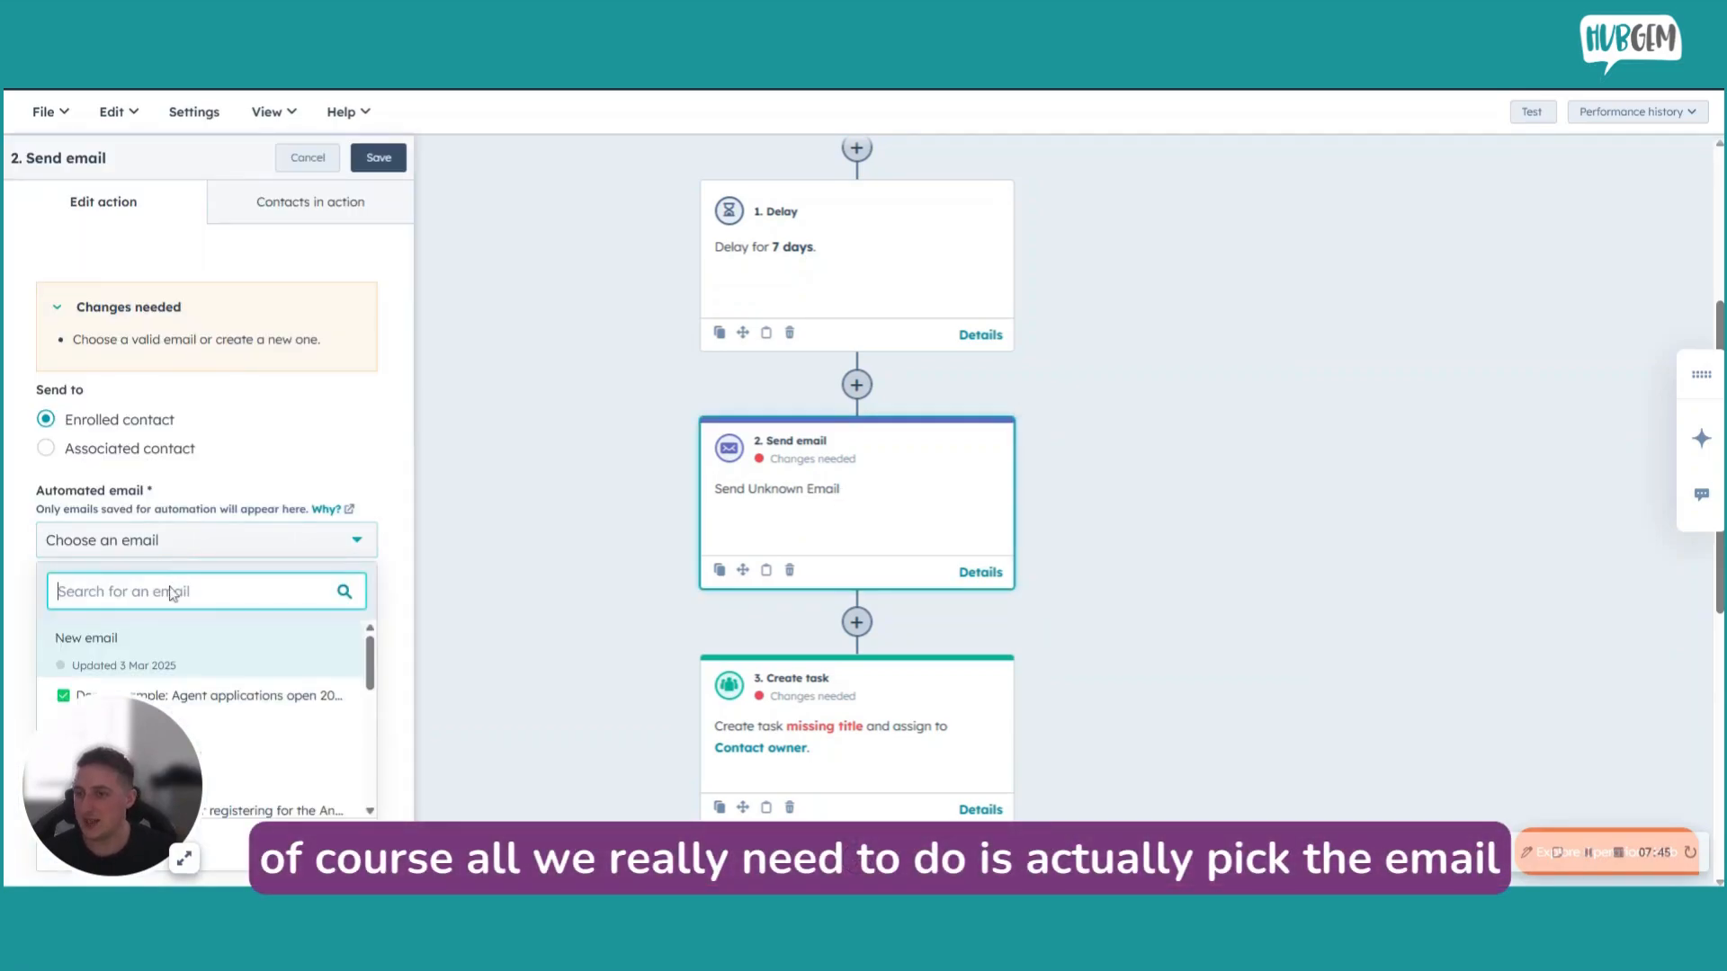
left_click(137, 654)
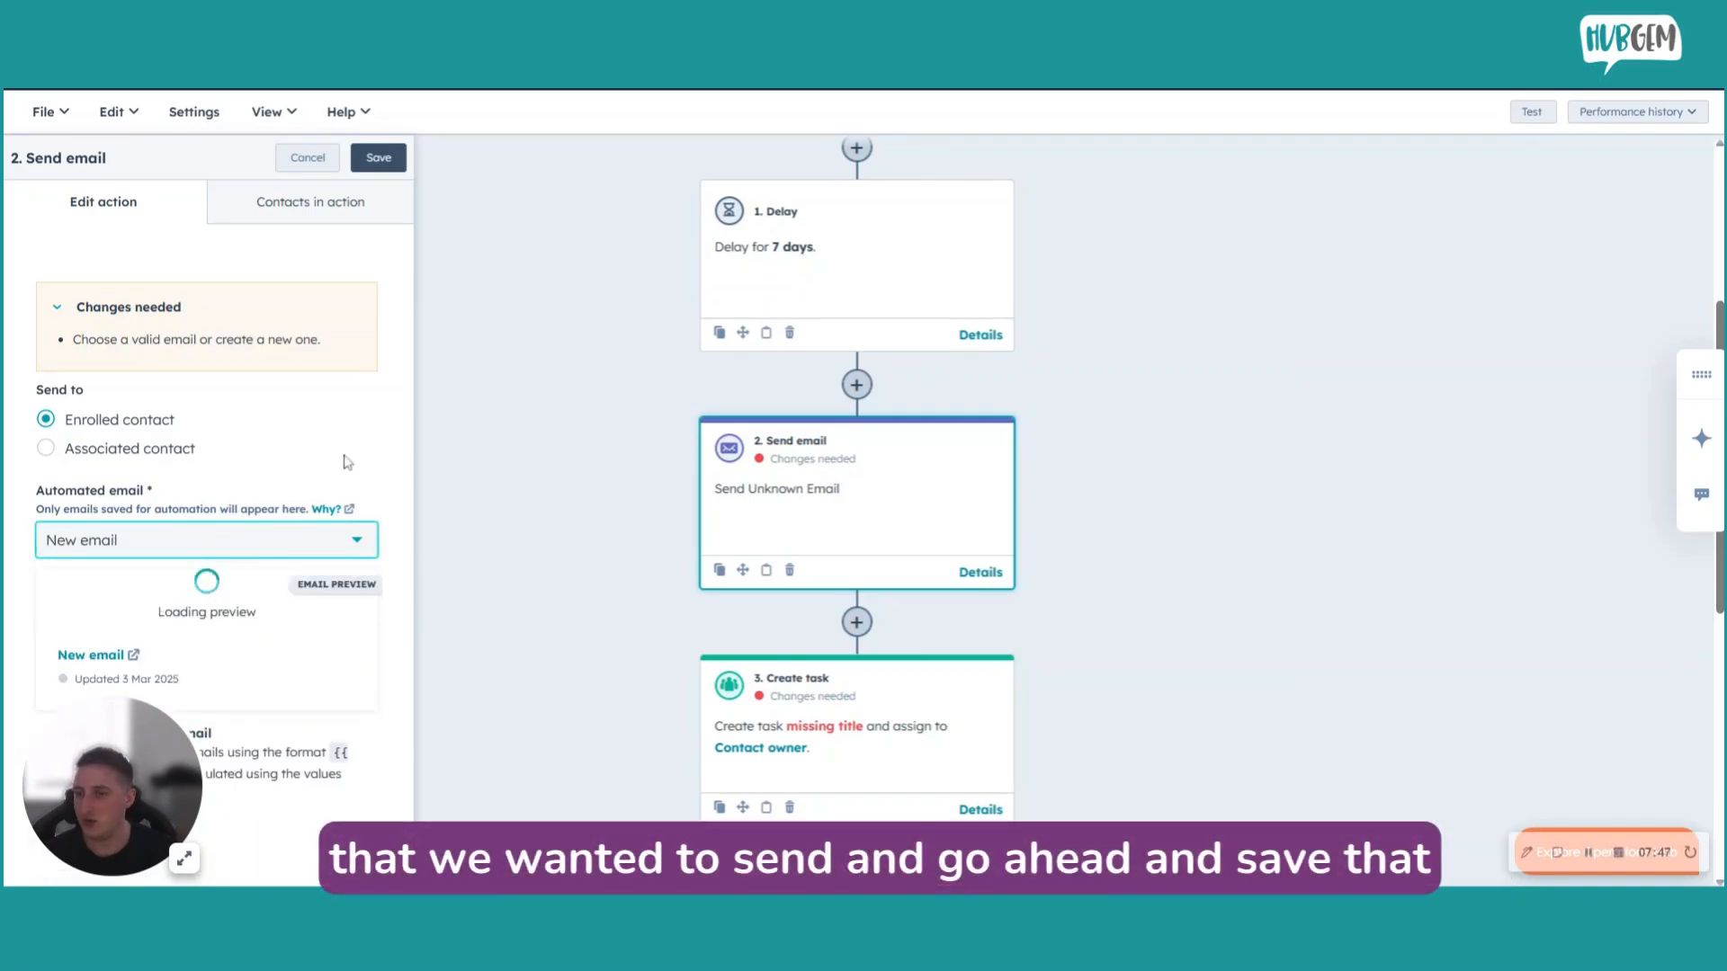
left_click(376, 161)
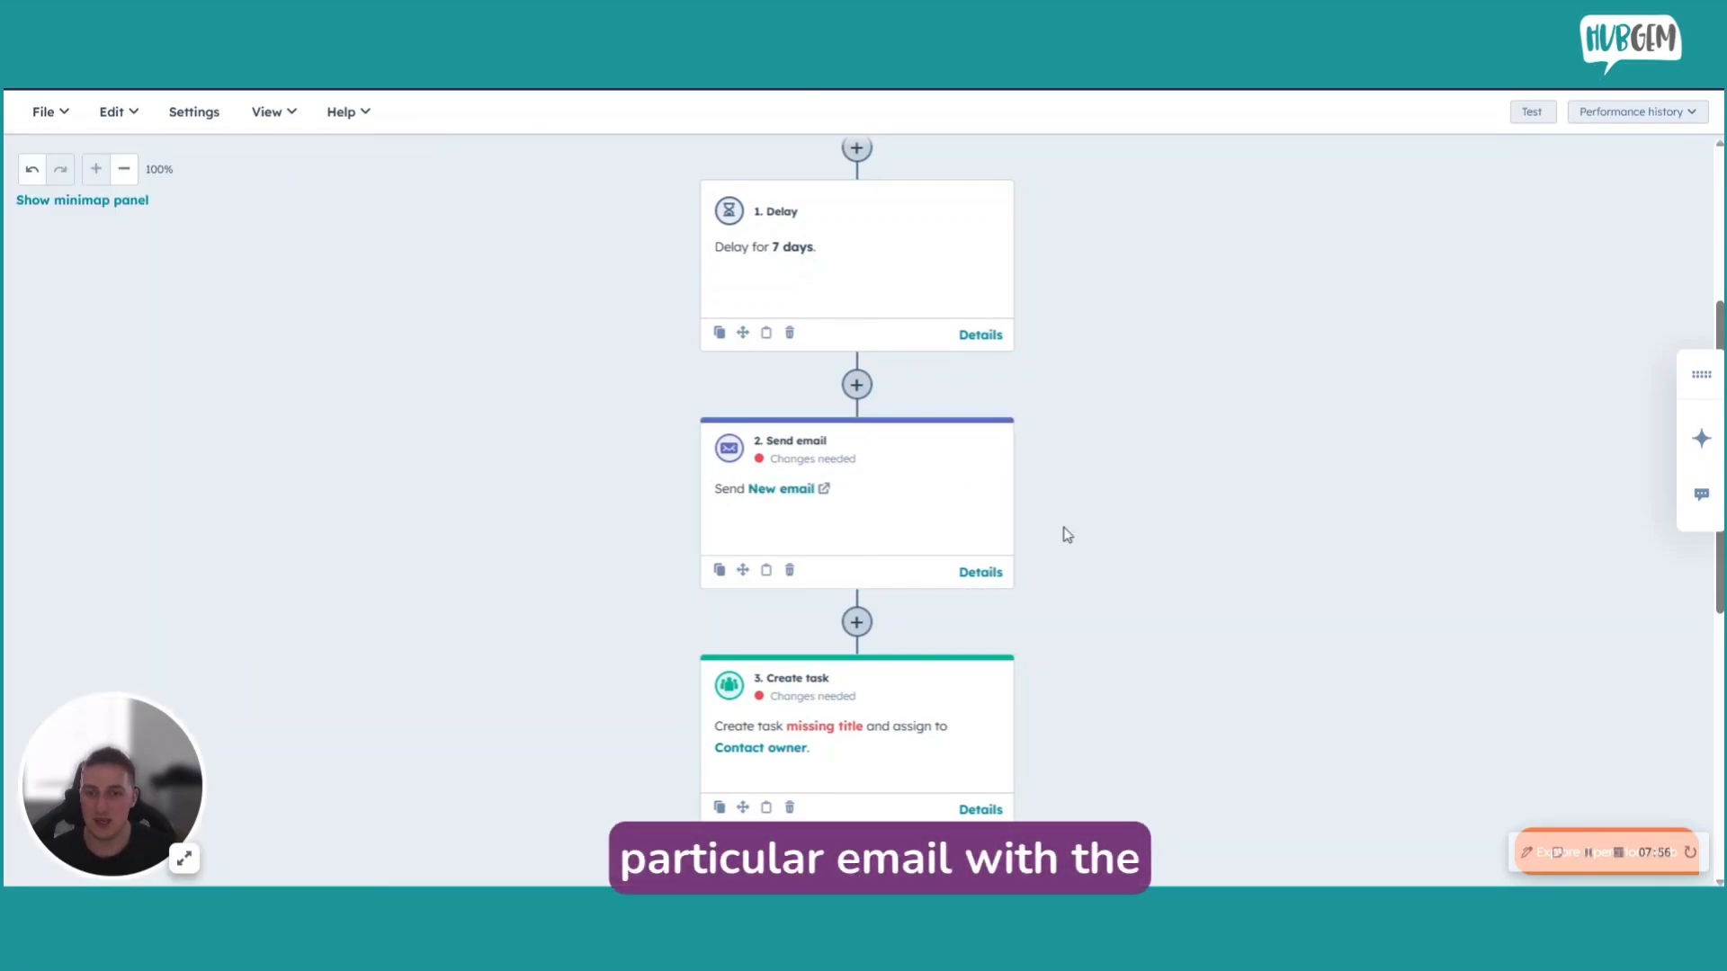
Step: Enter "title" as the title of the Create task action, look through its remaining settings and save it
scroll(1065, 532, "down", 3)
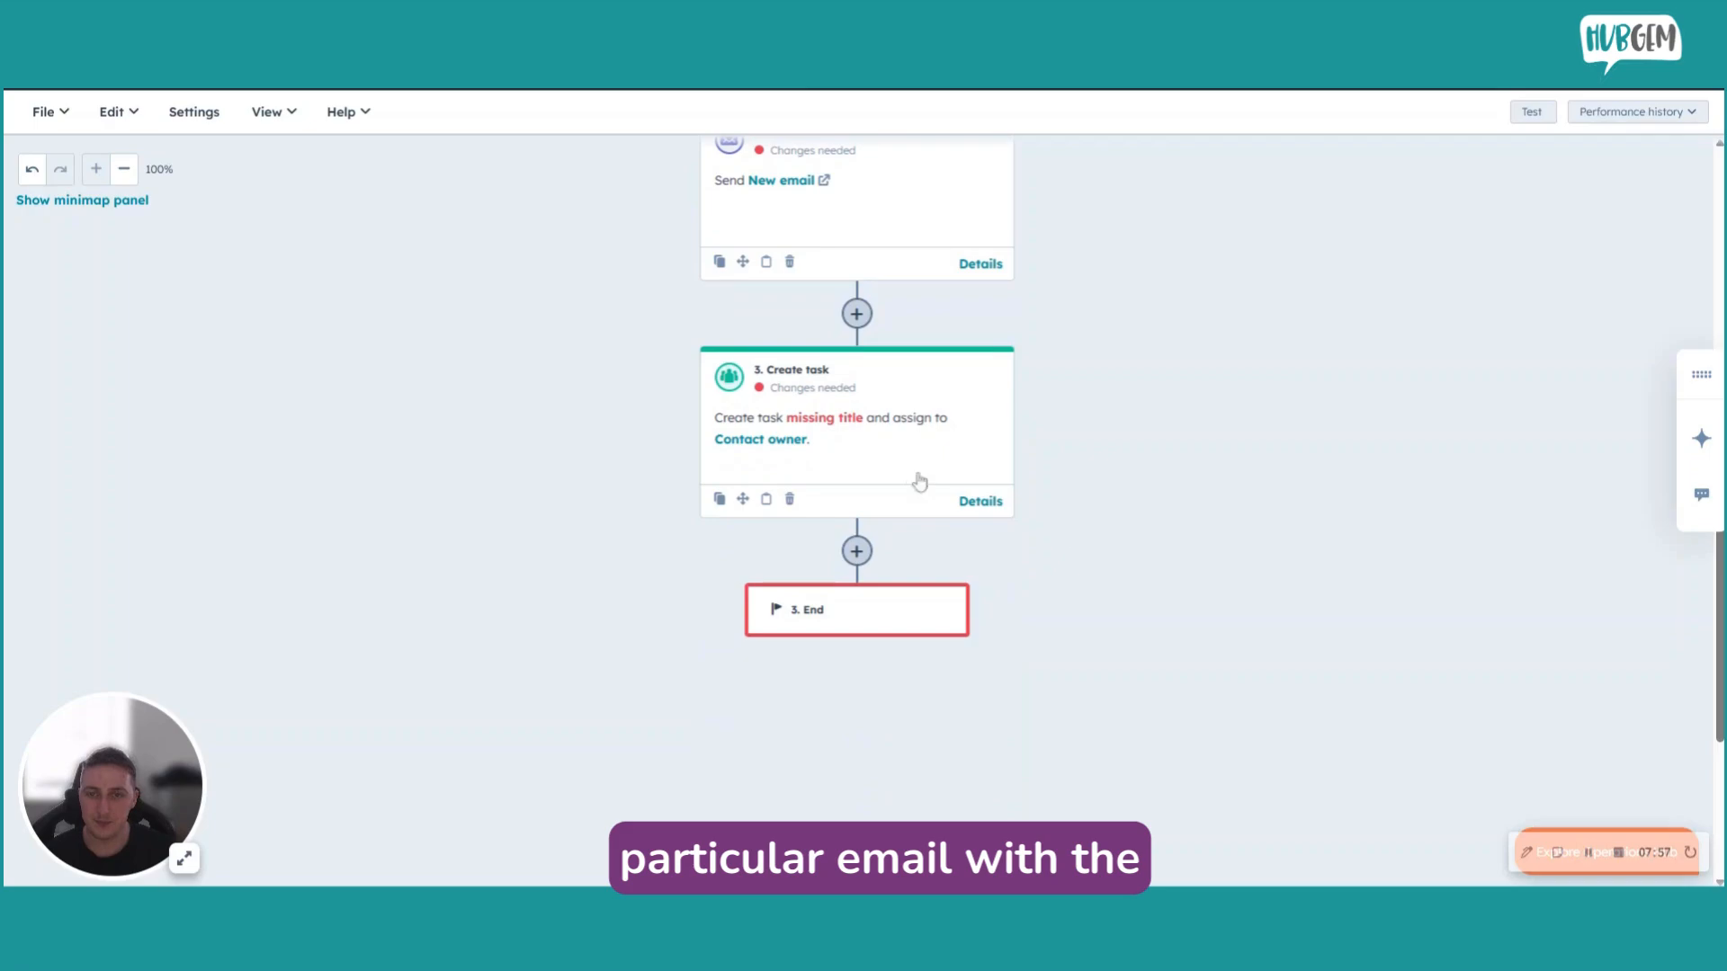
left_click(859, 437)
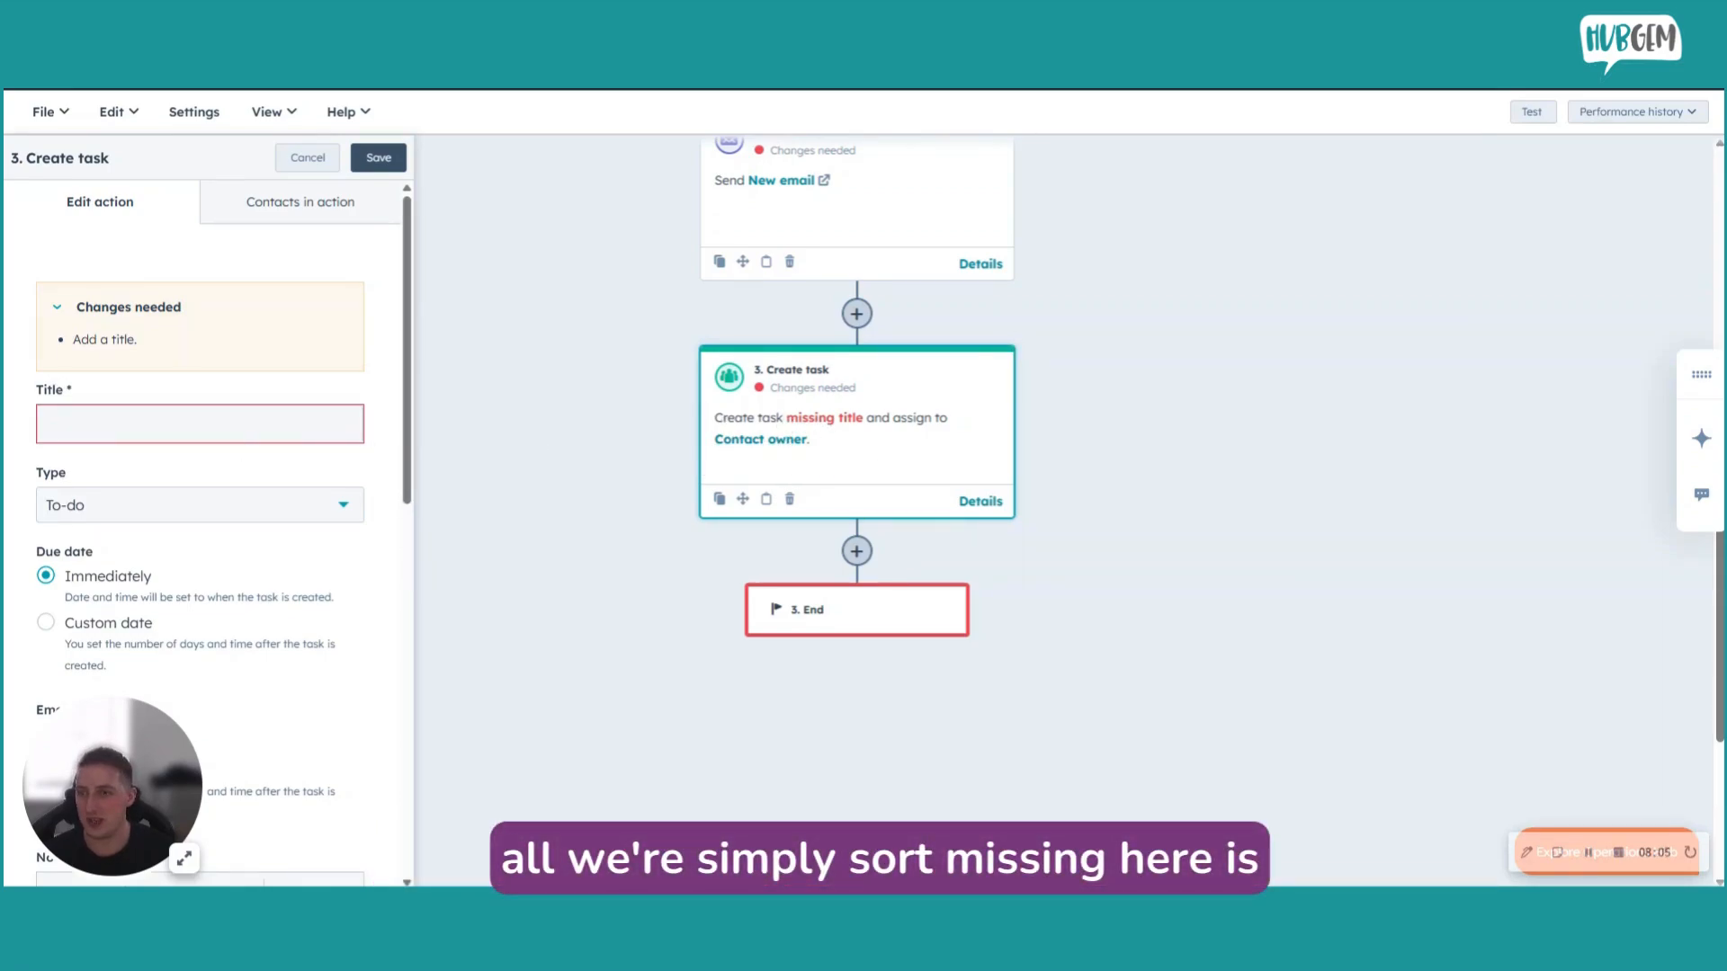
left_click(200, 423)
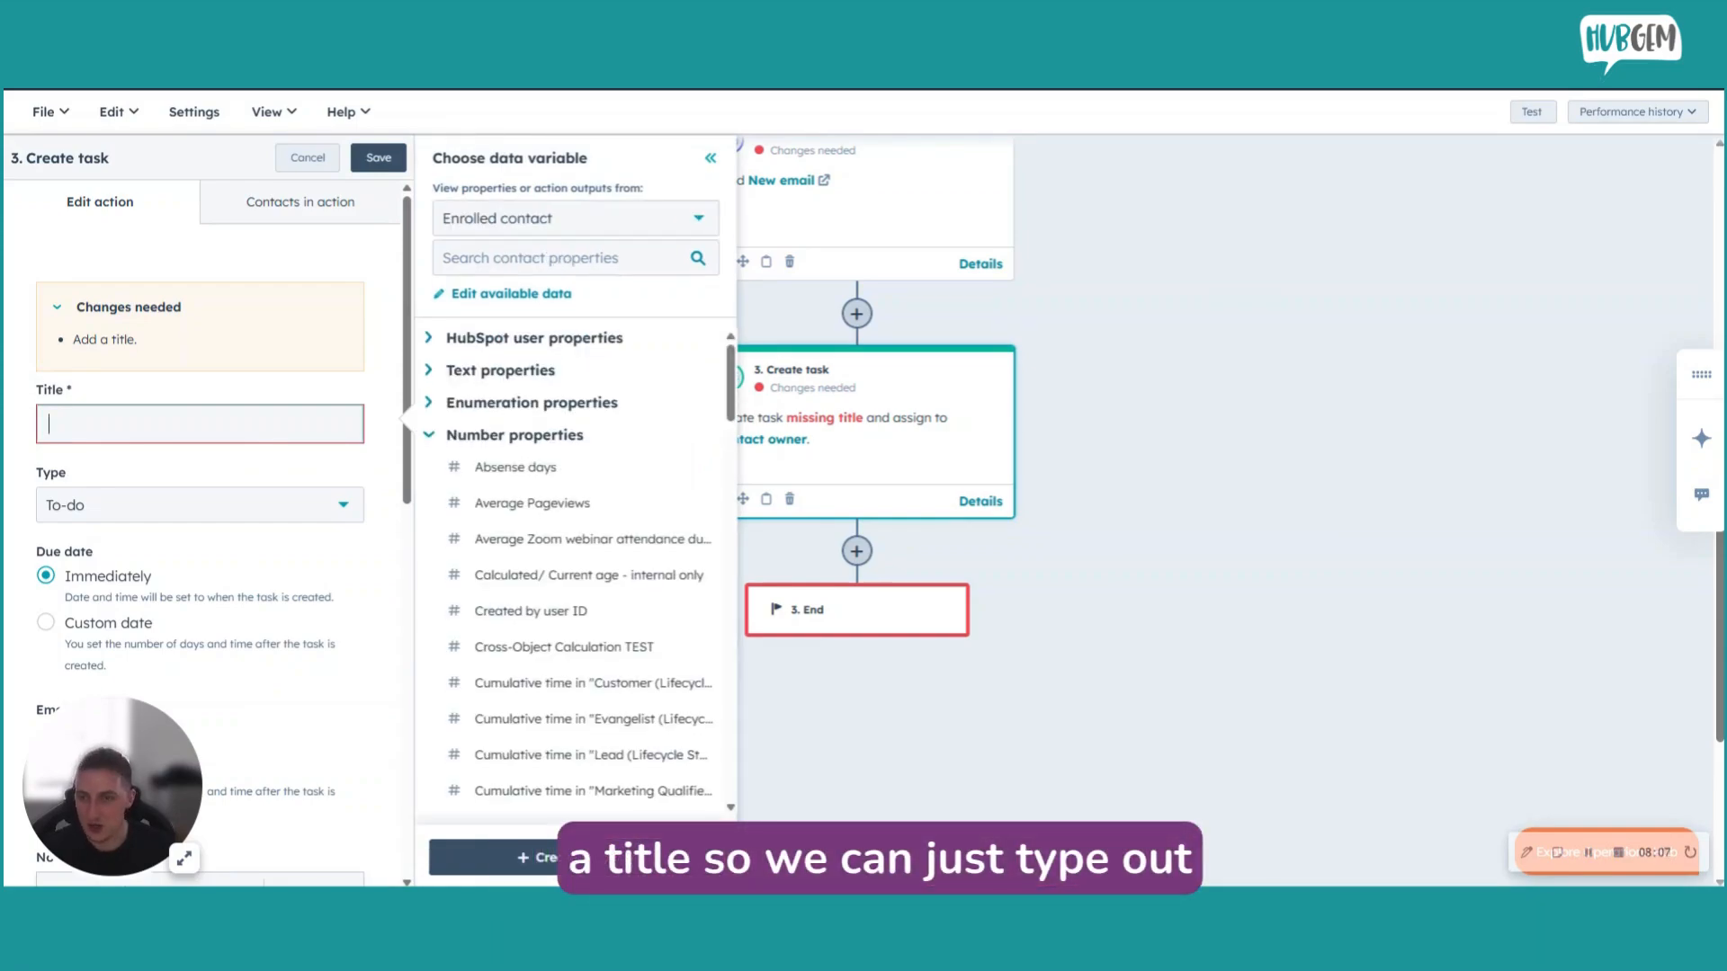
type("title")
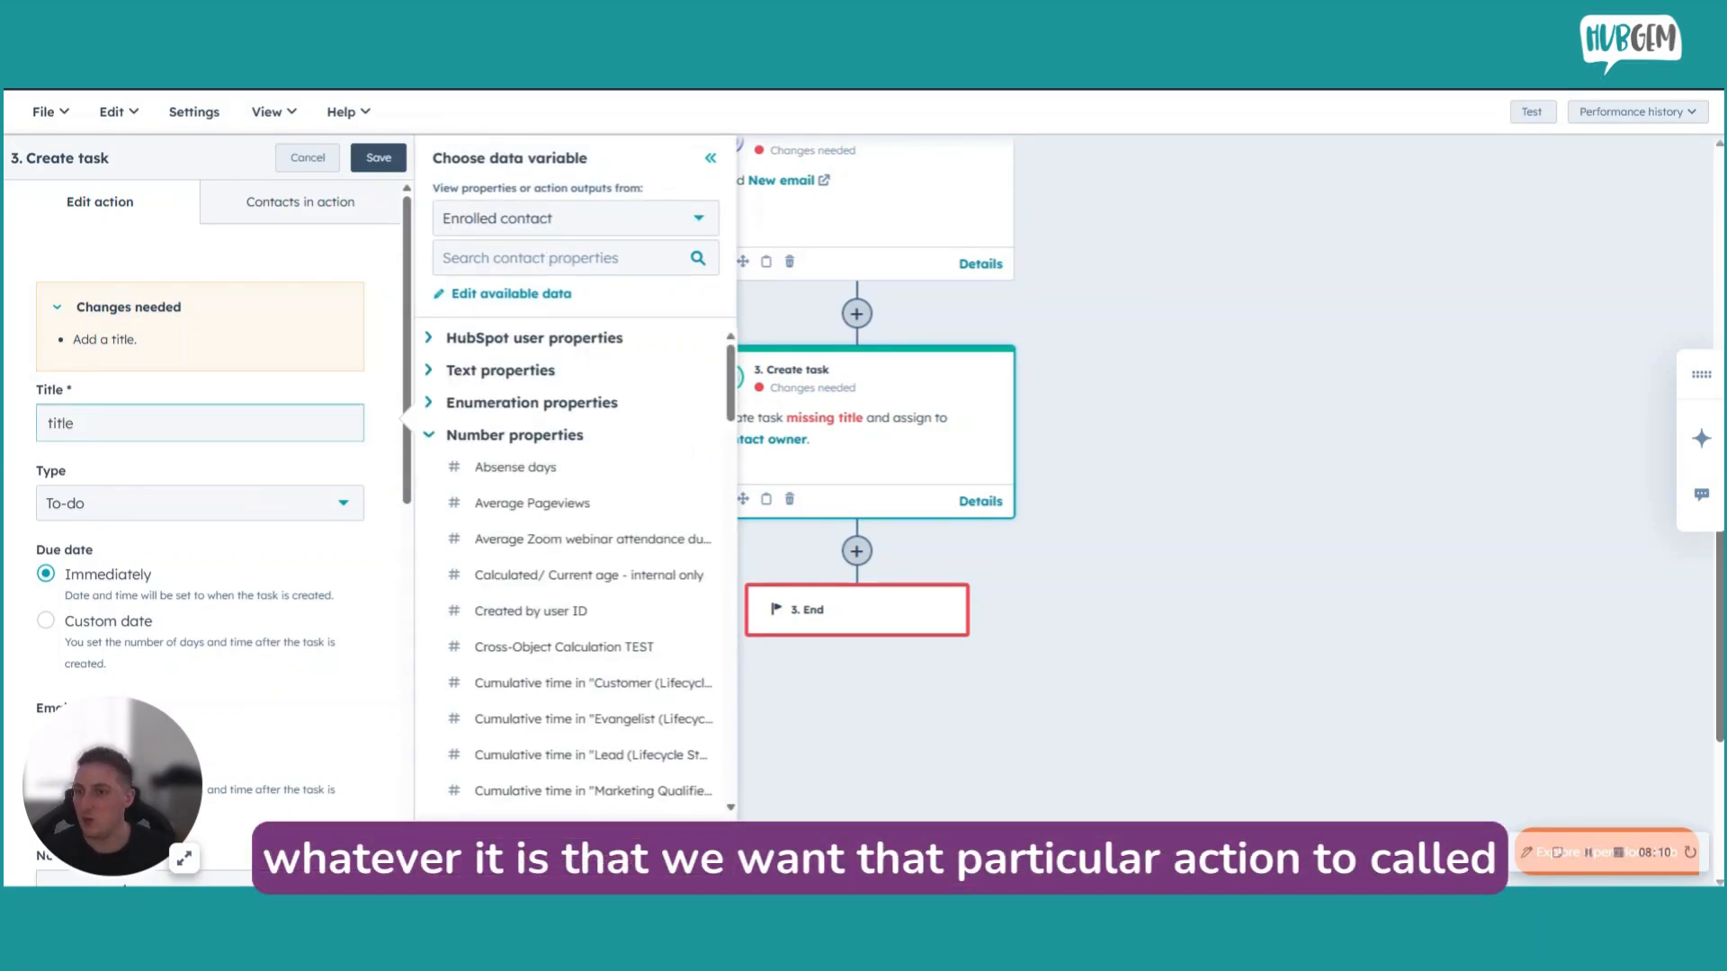
scroll(259, 519, "down", 6)
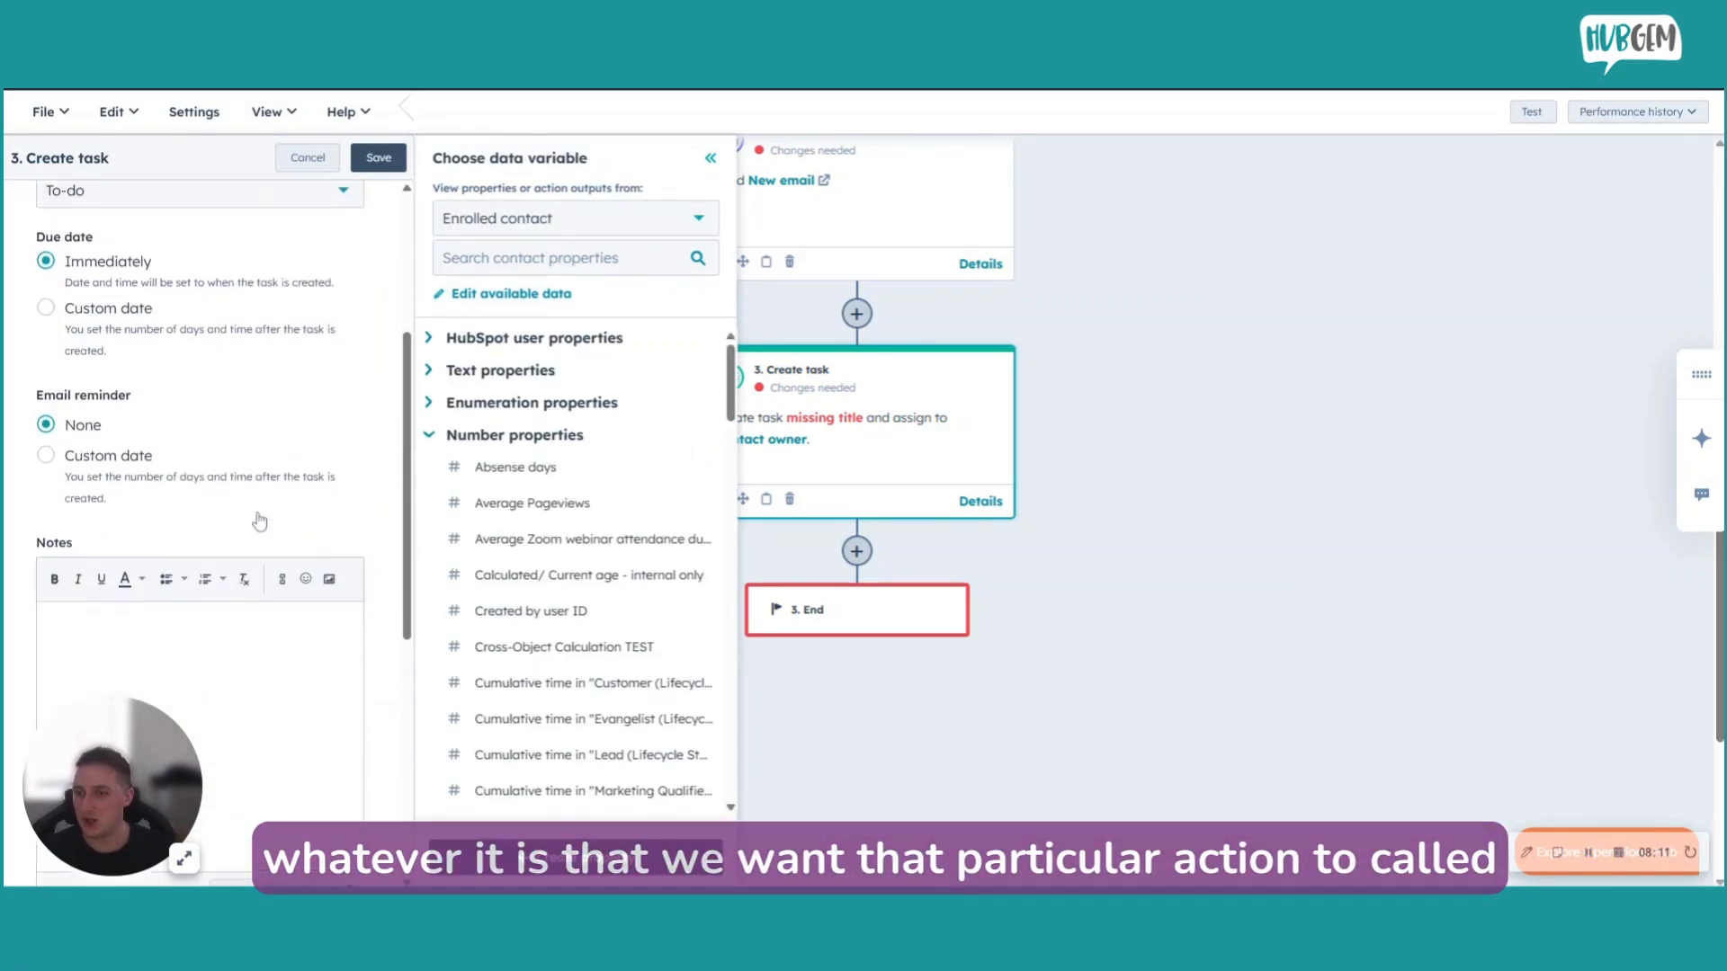
scroll(200, 521, "down", 5)
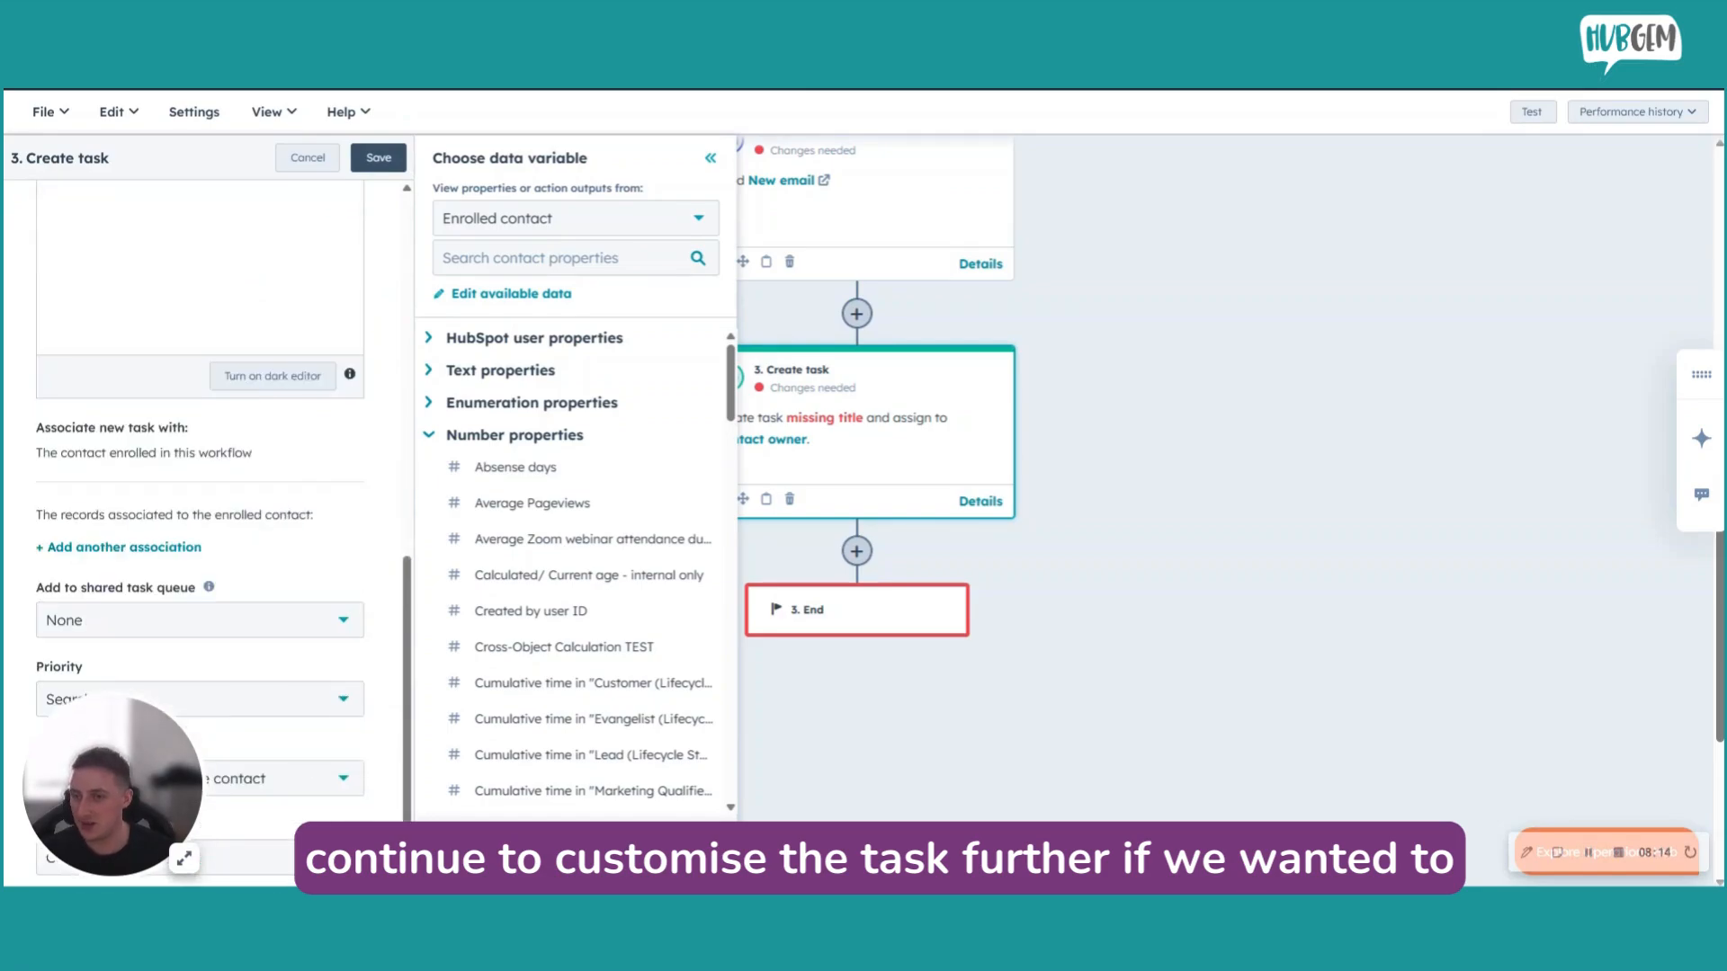
left_click(391, 162)
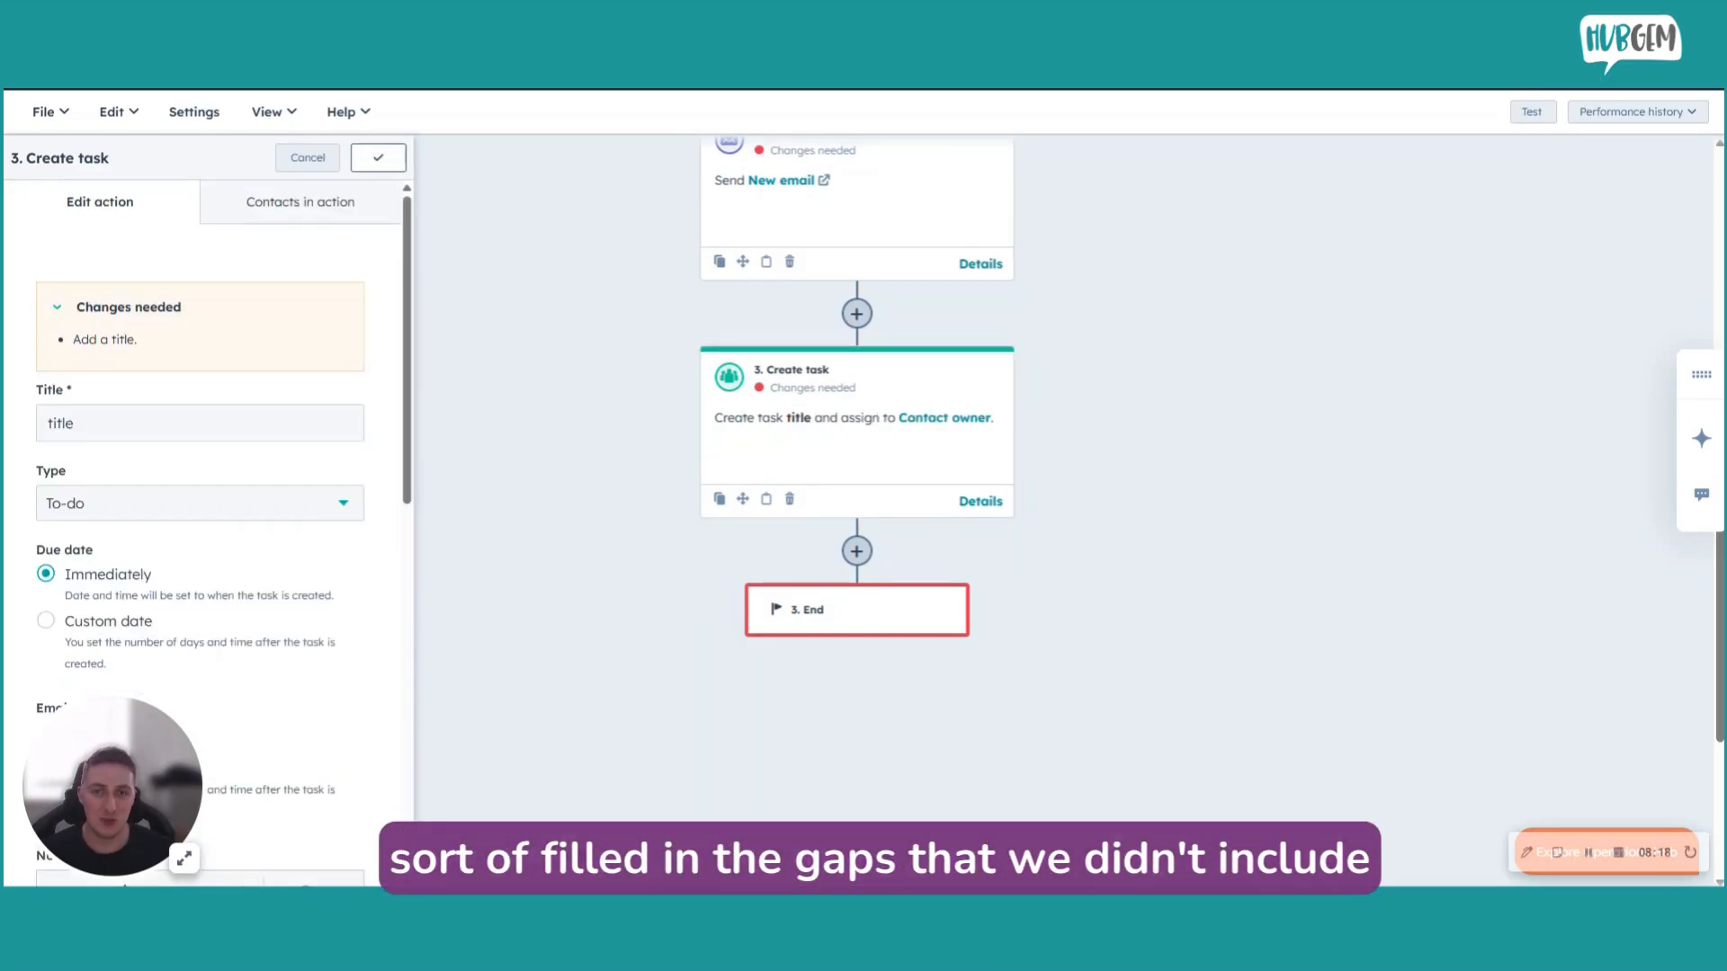
left_click(378, 158)
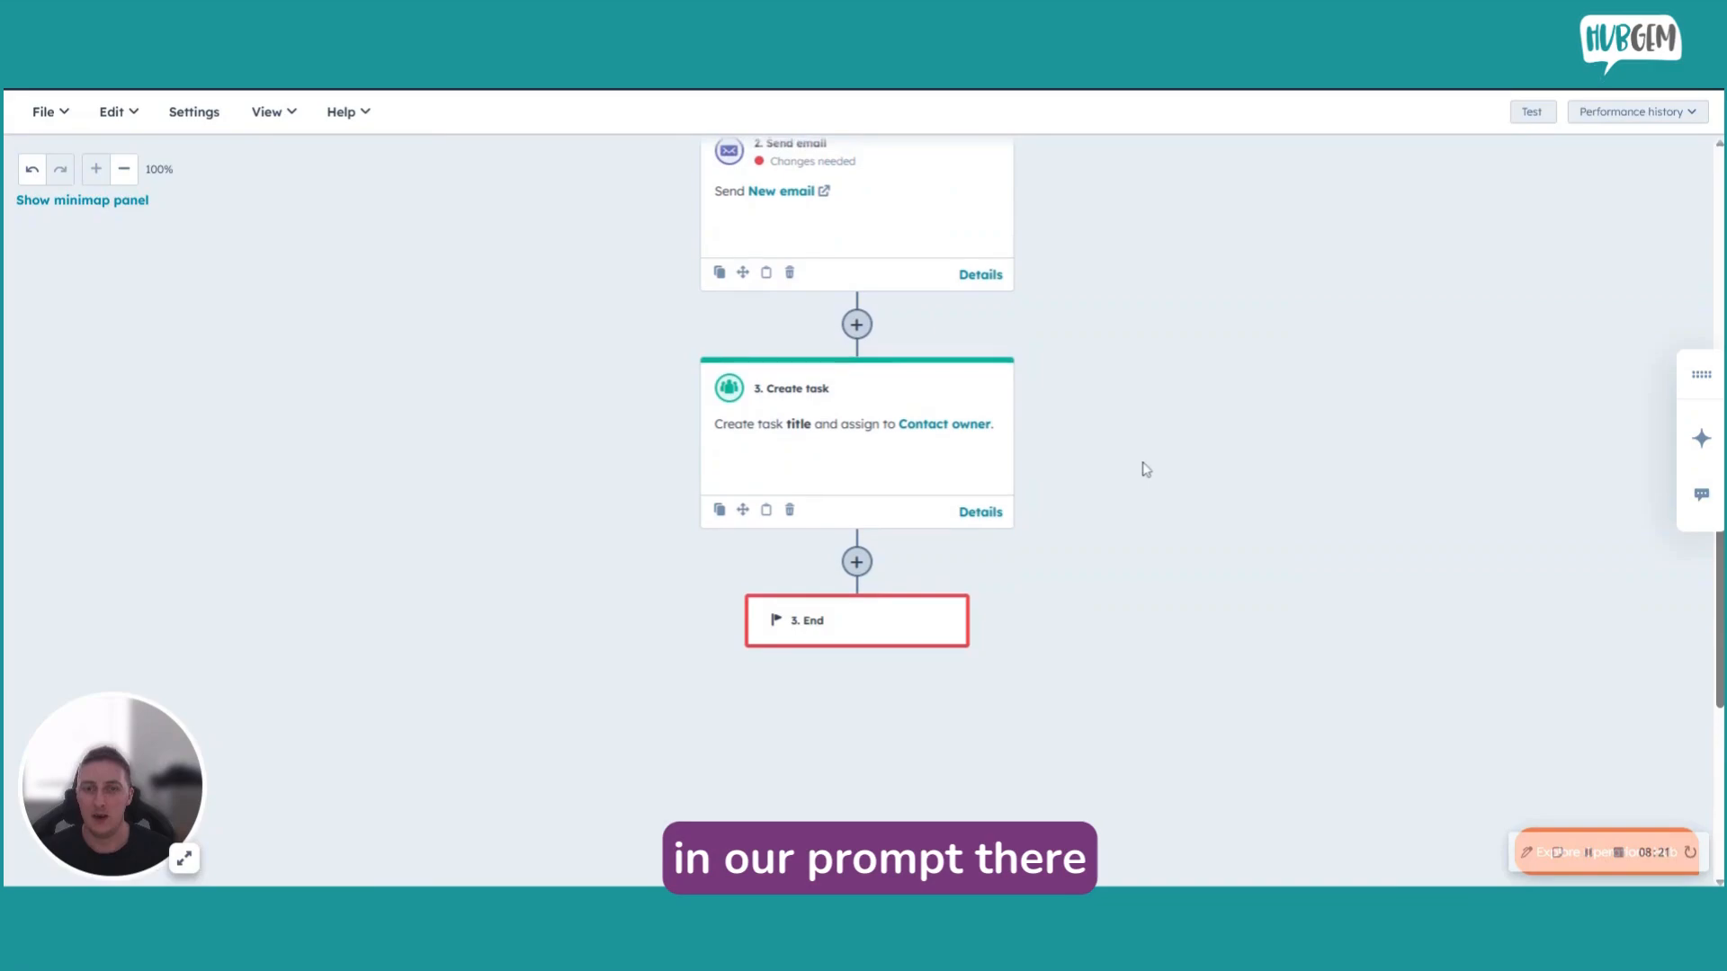
Step: Generate a branch with AI below the Create task action from the description "create branch on contact create date" and keep the suggested action
scroll(1142, 468, "up", 1)
scroll(1087, 586, "down", 1)
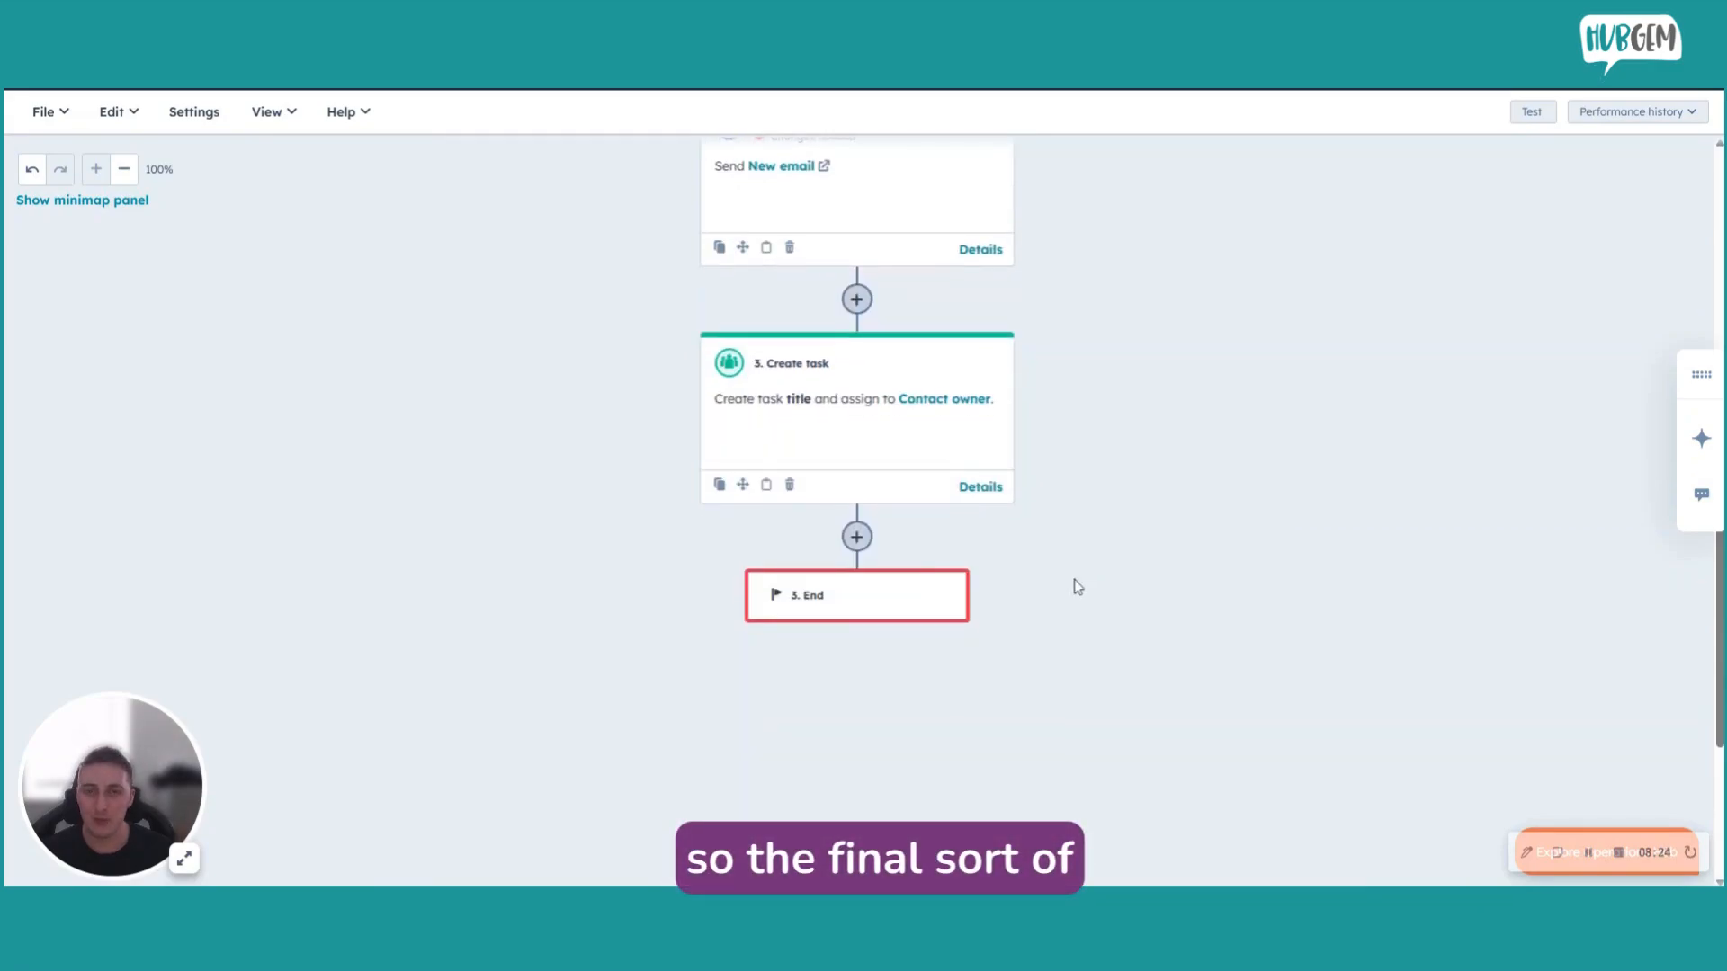
left_click(856, 537)
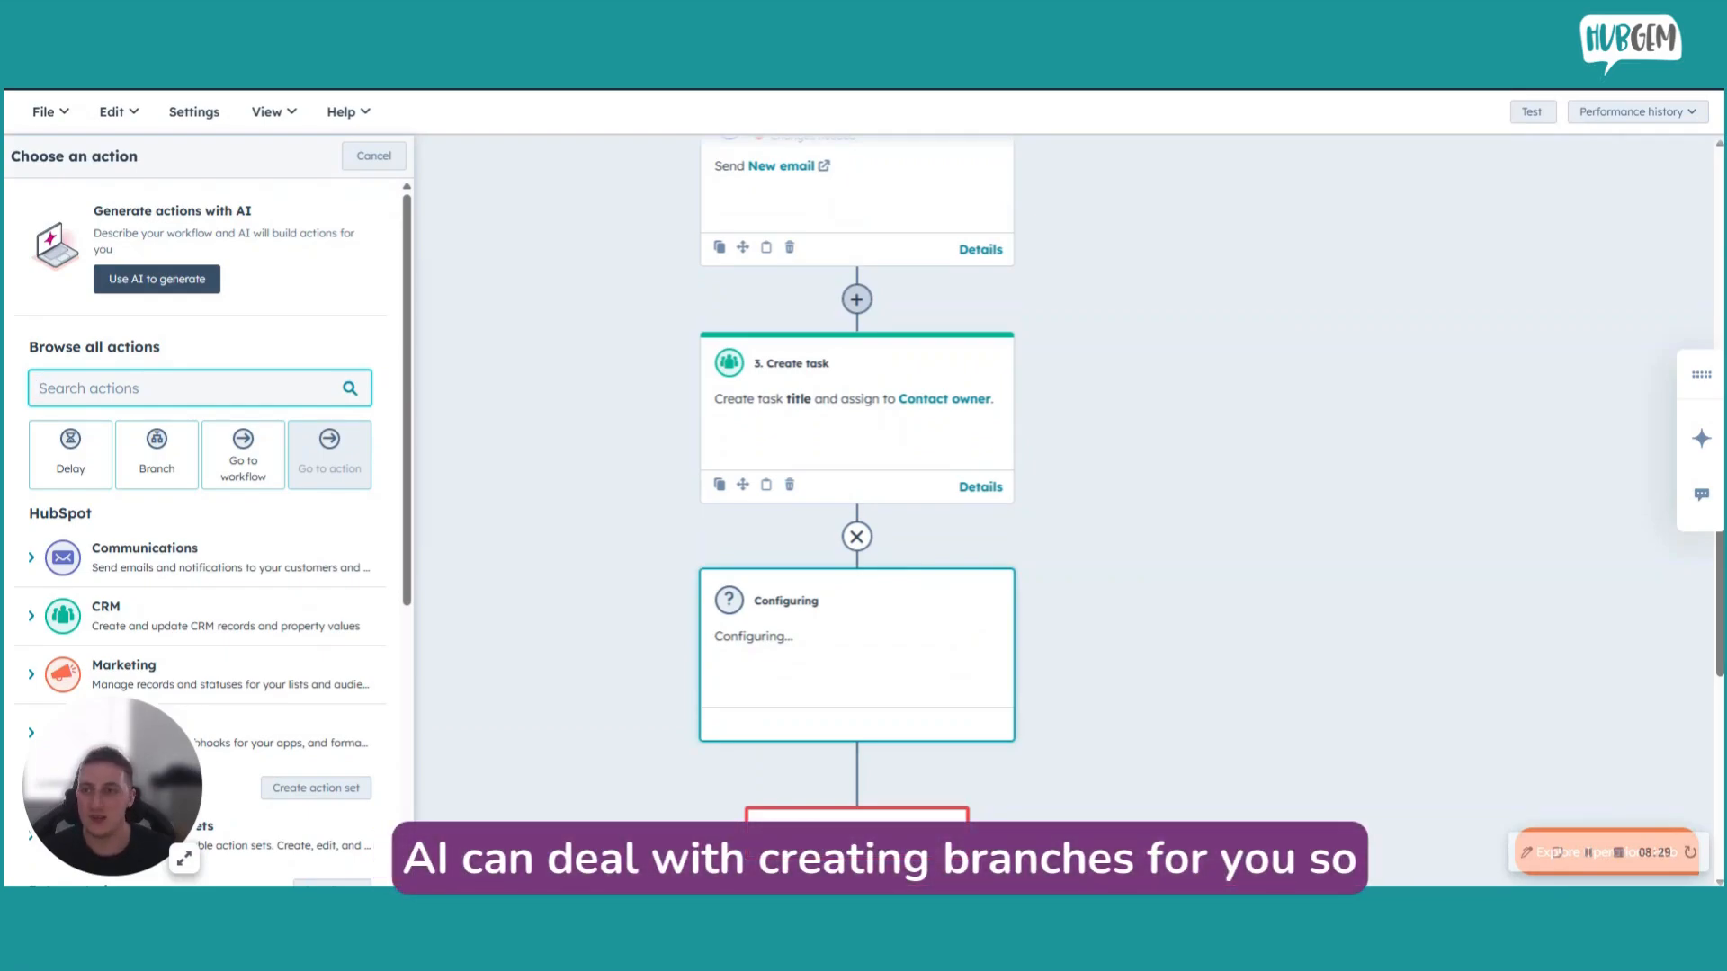
scroll(1111, 444, "up", 3)
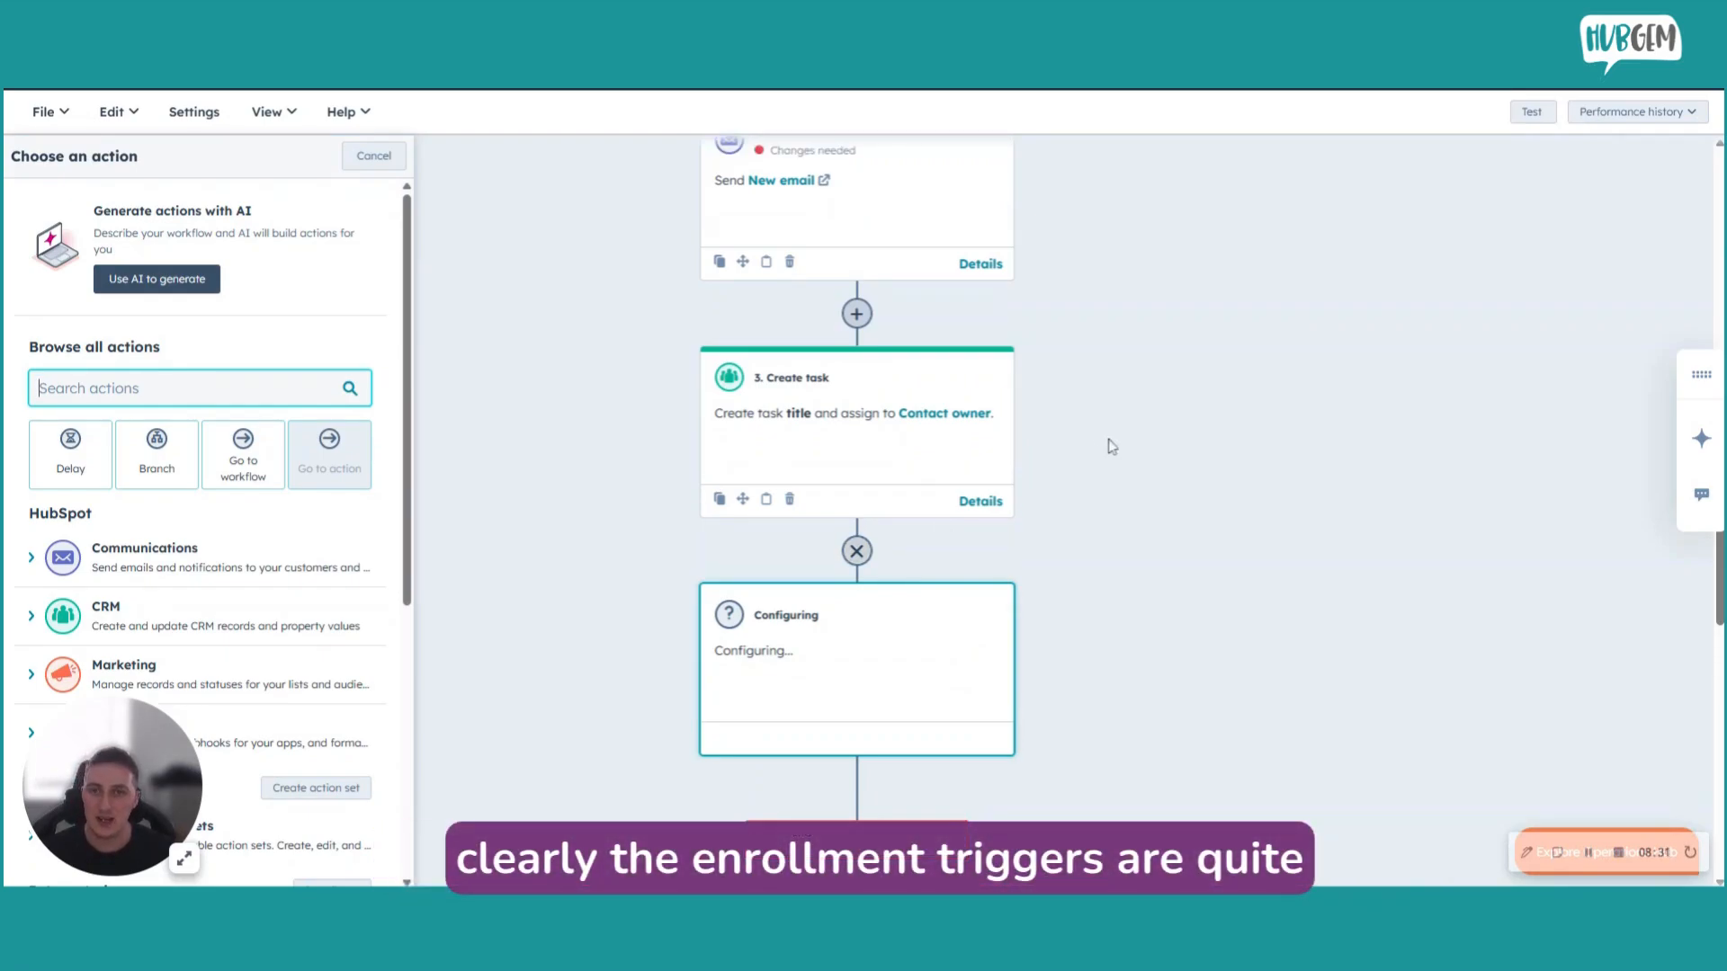
scroll(1108, 439, "up", 2)
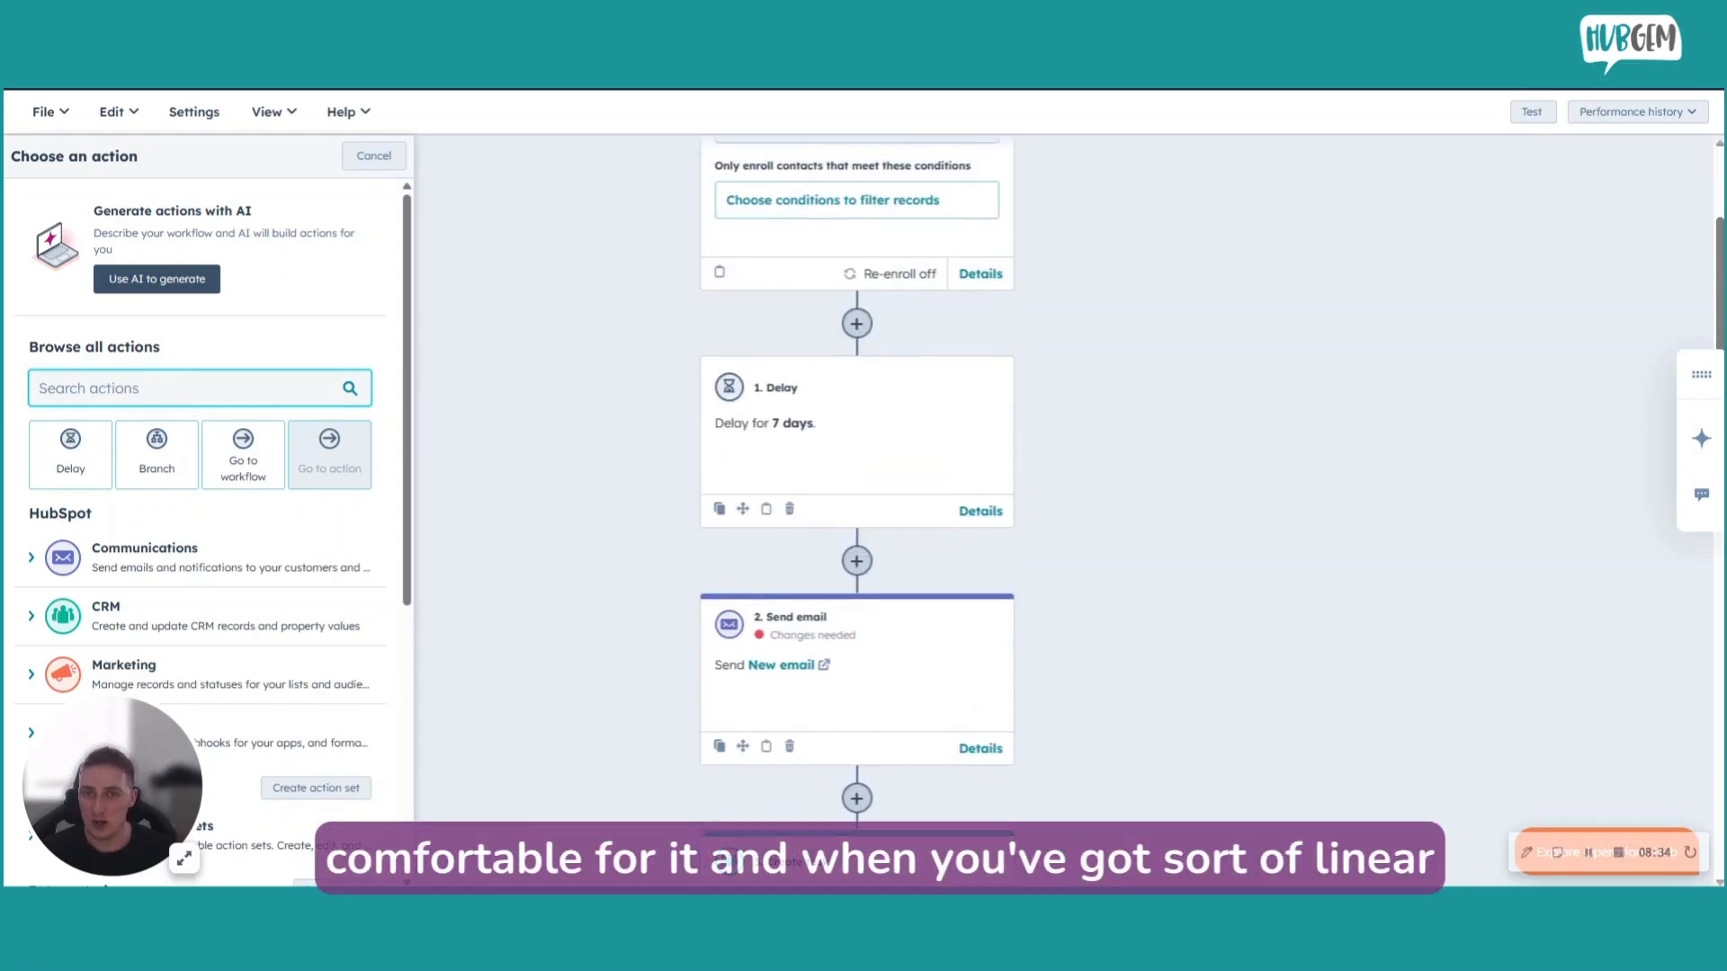
scroll(856, 483, "up", 1)
scroll(884, 282, "down", 2)
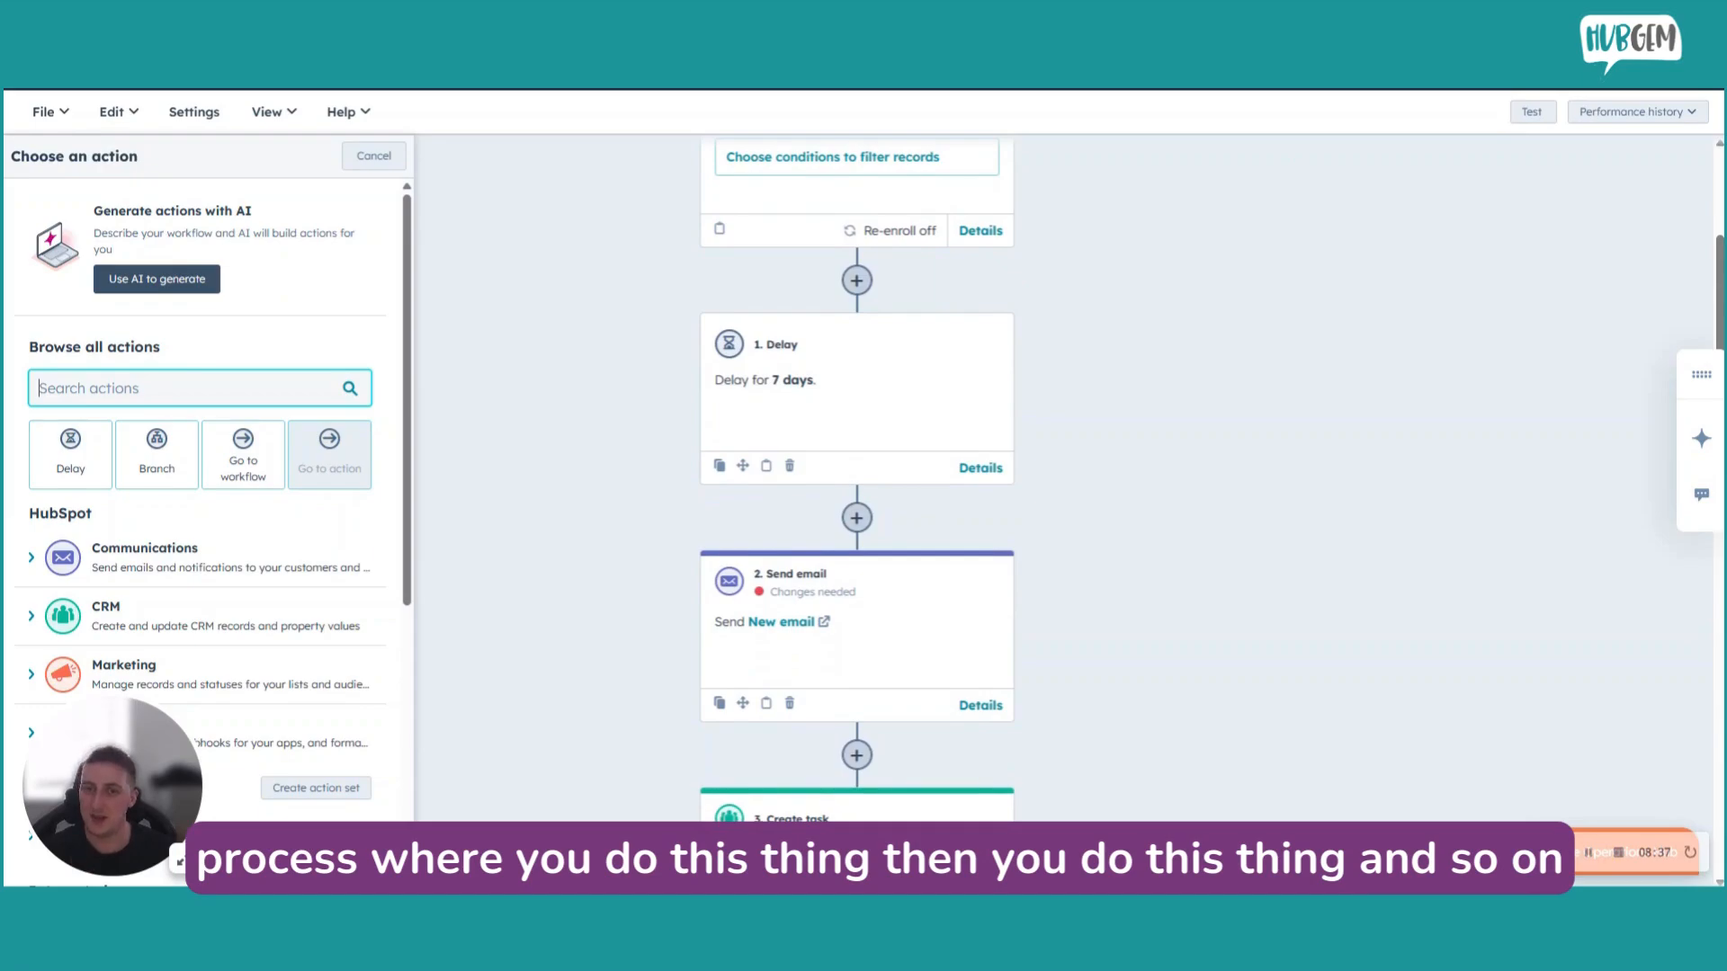
scroll(856, 479, "down", 2)
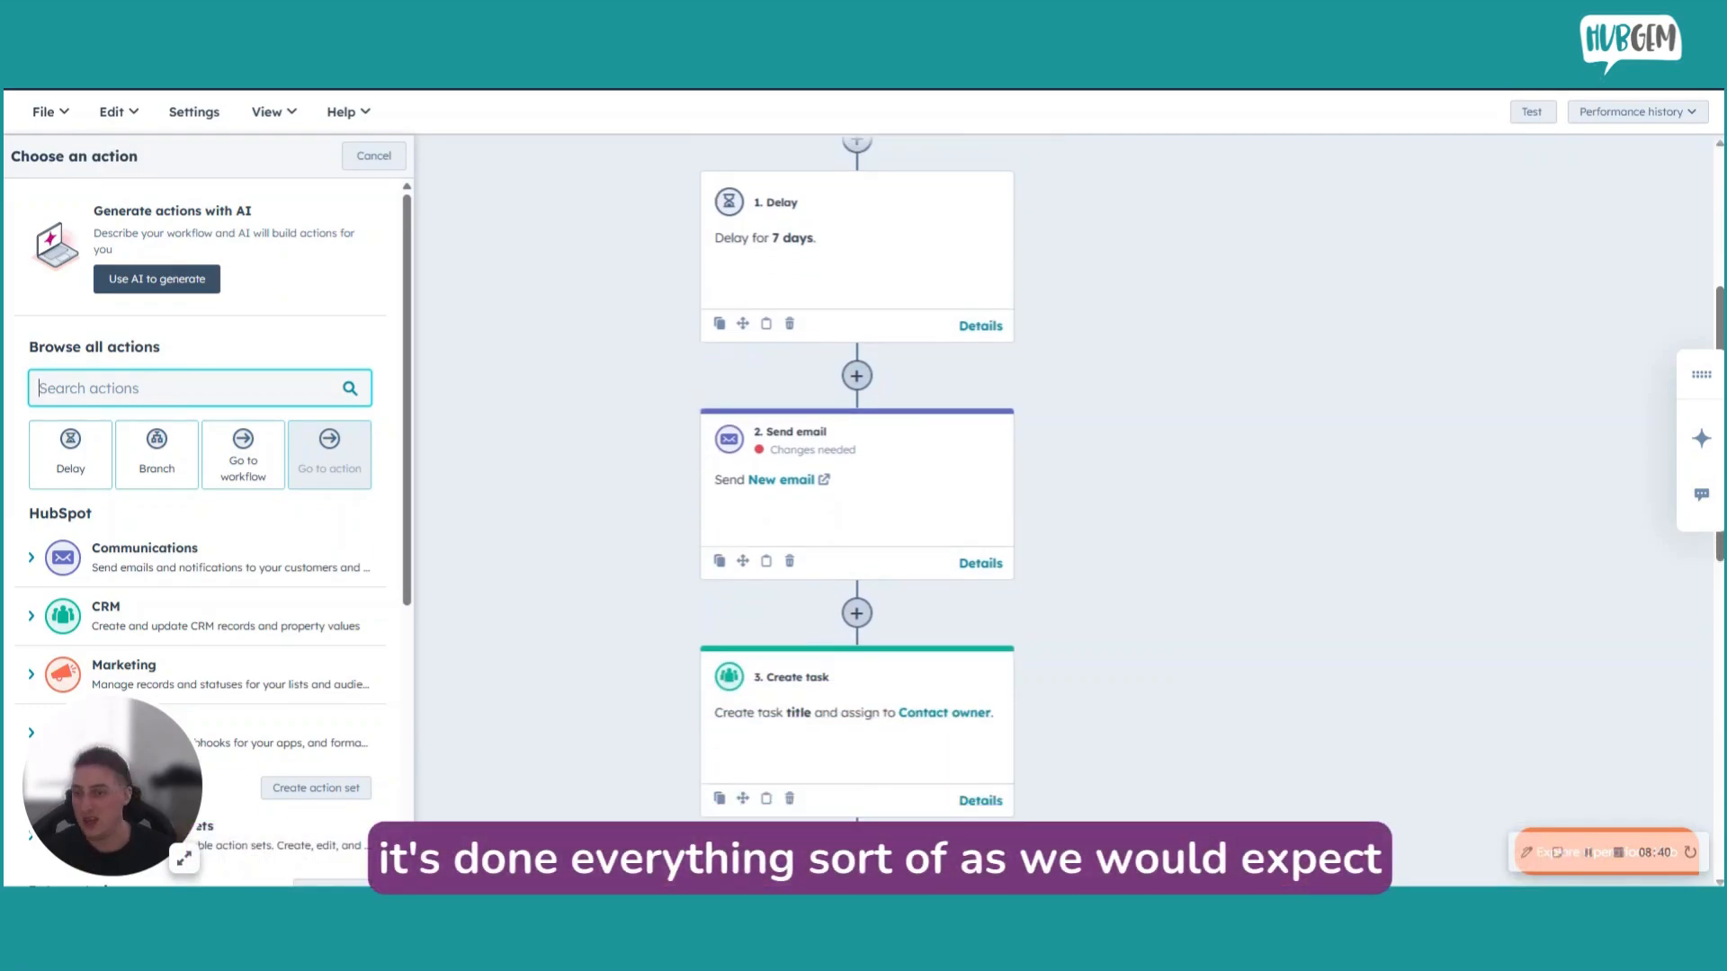
scroll(857, 473, "down", 5)
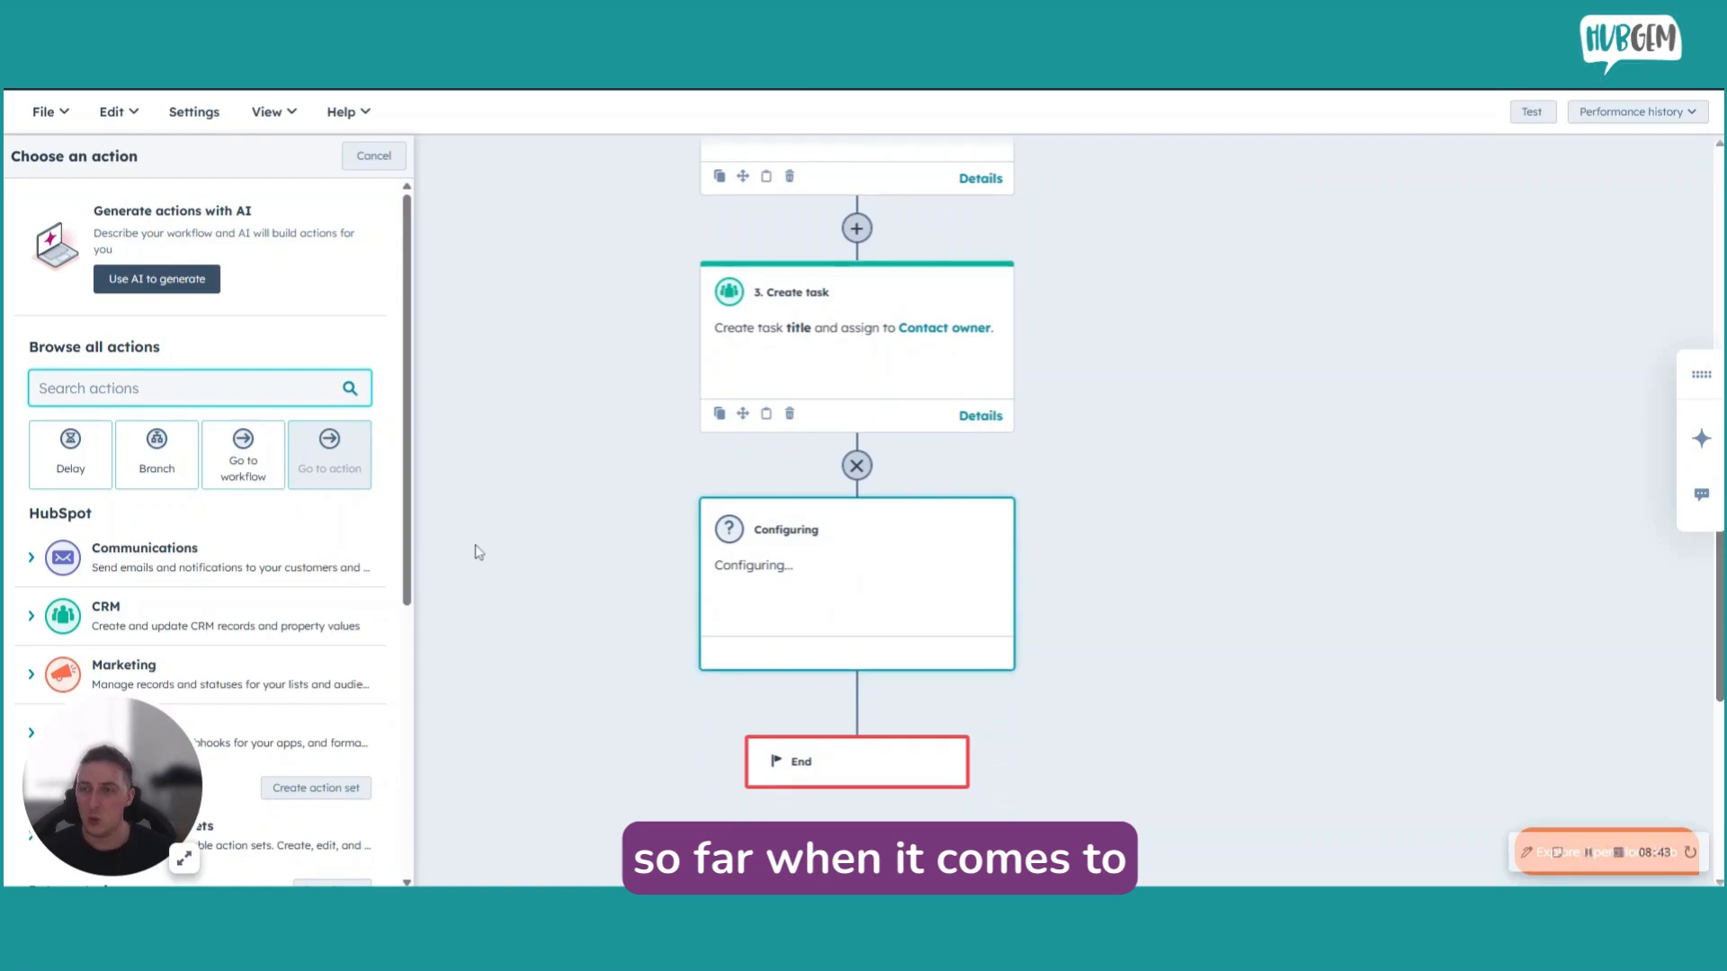
left_click(173, 283)
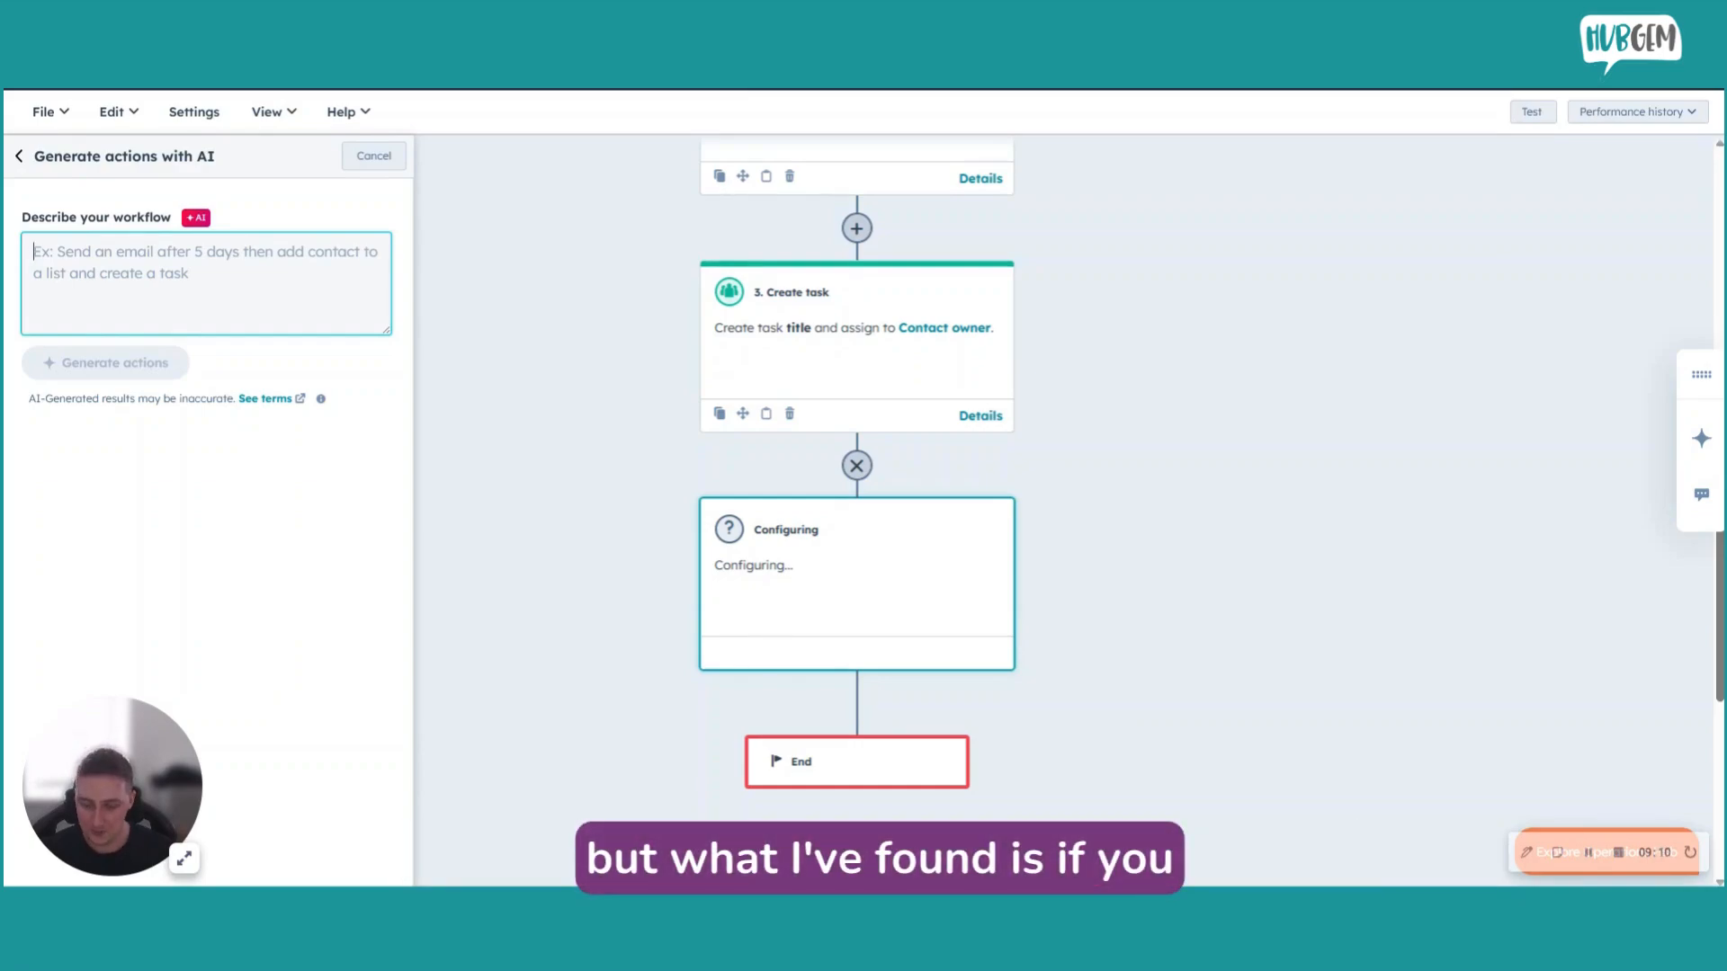
type("create branch")
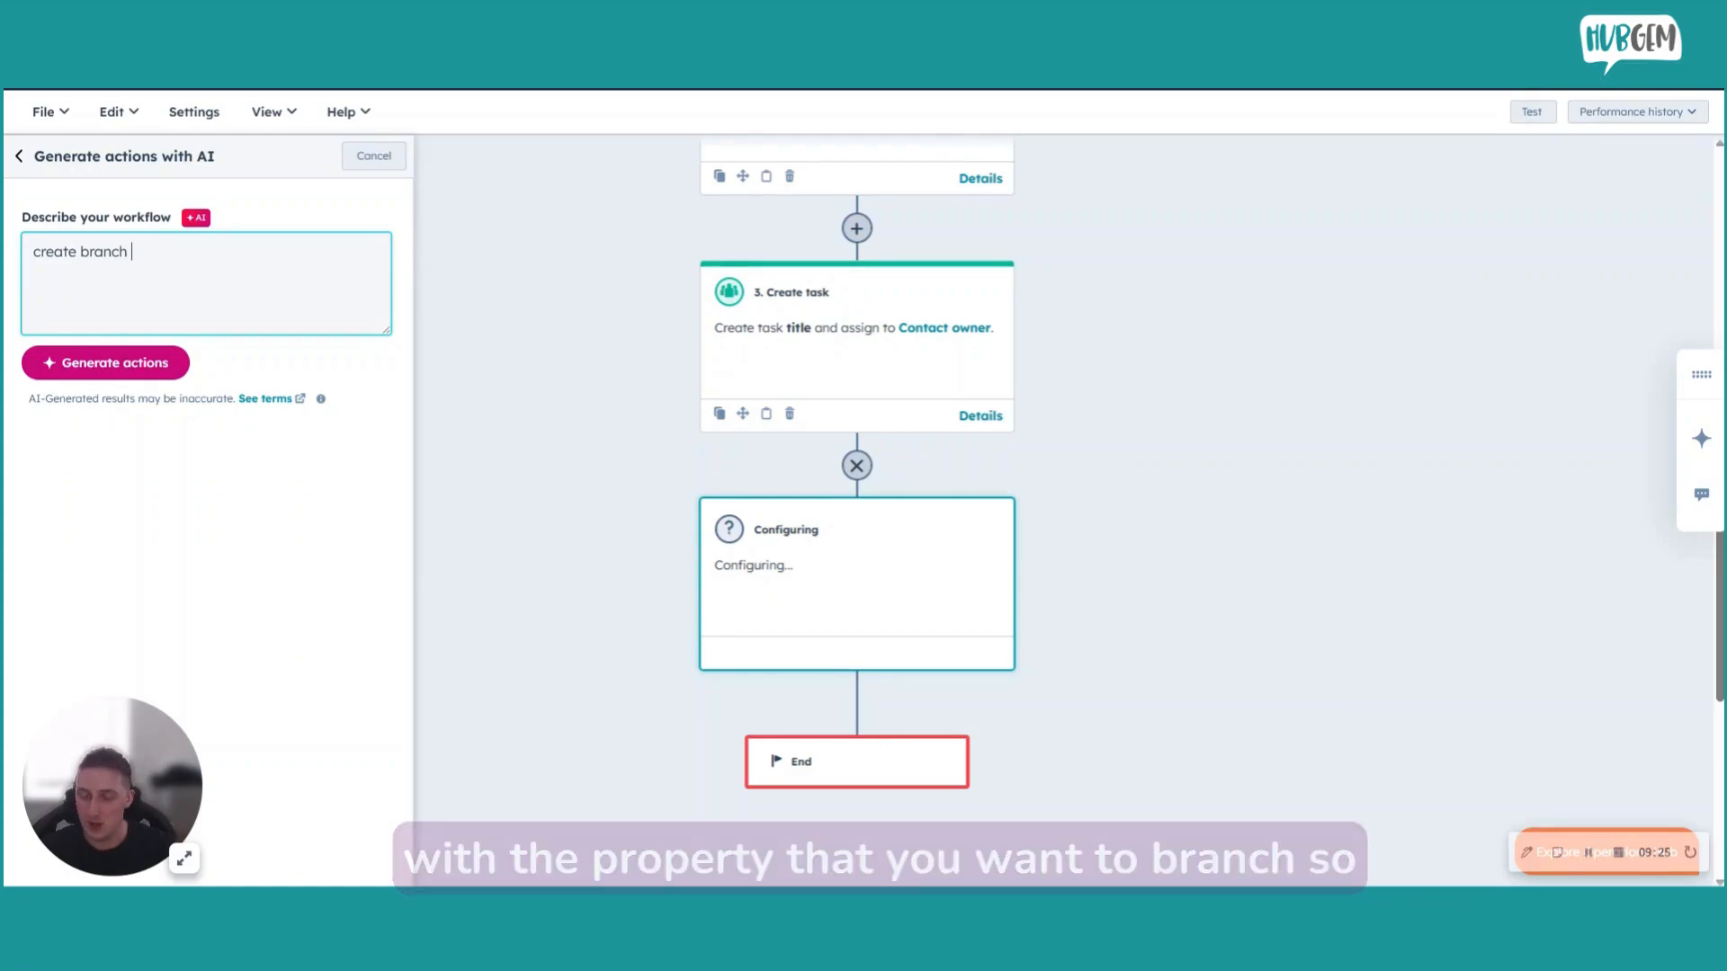
type("on contact creat da")
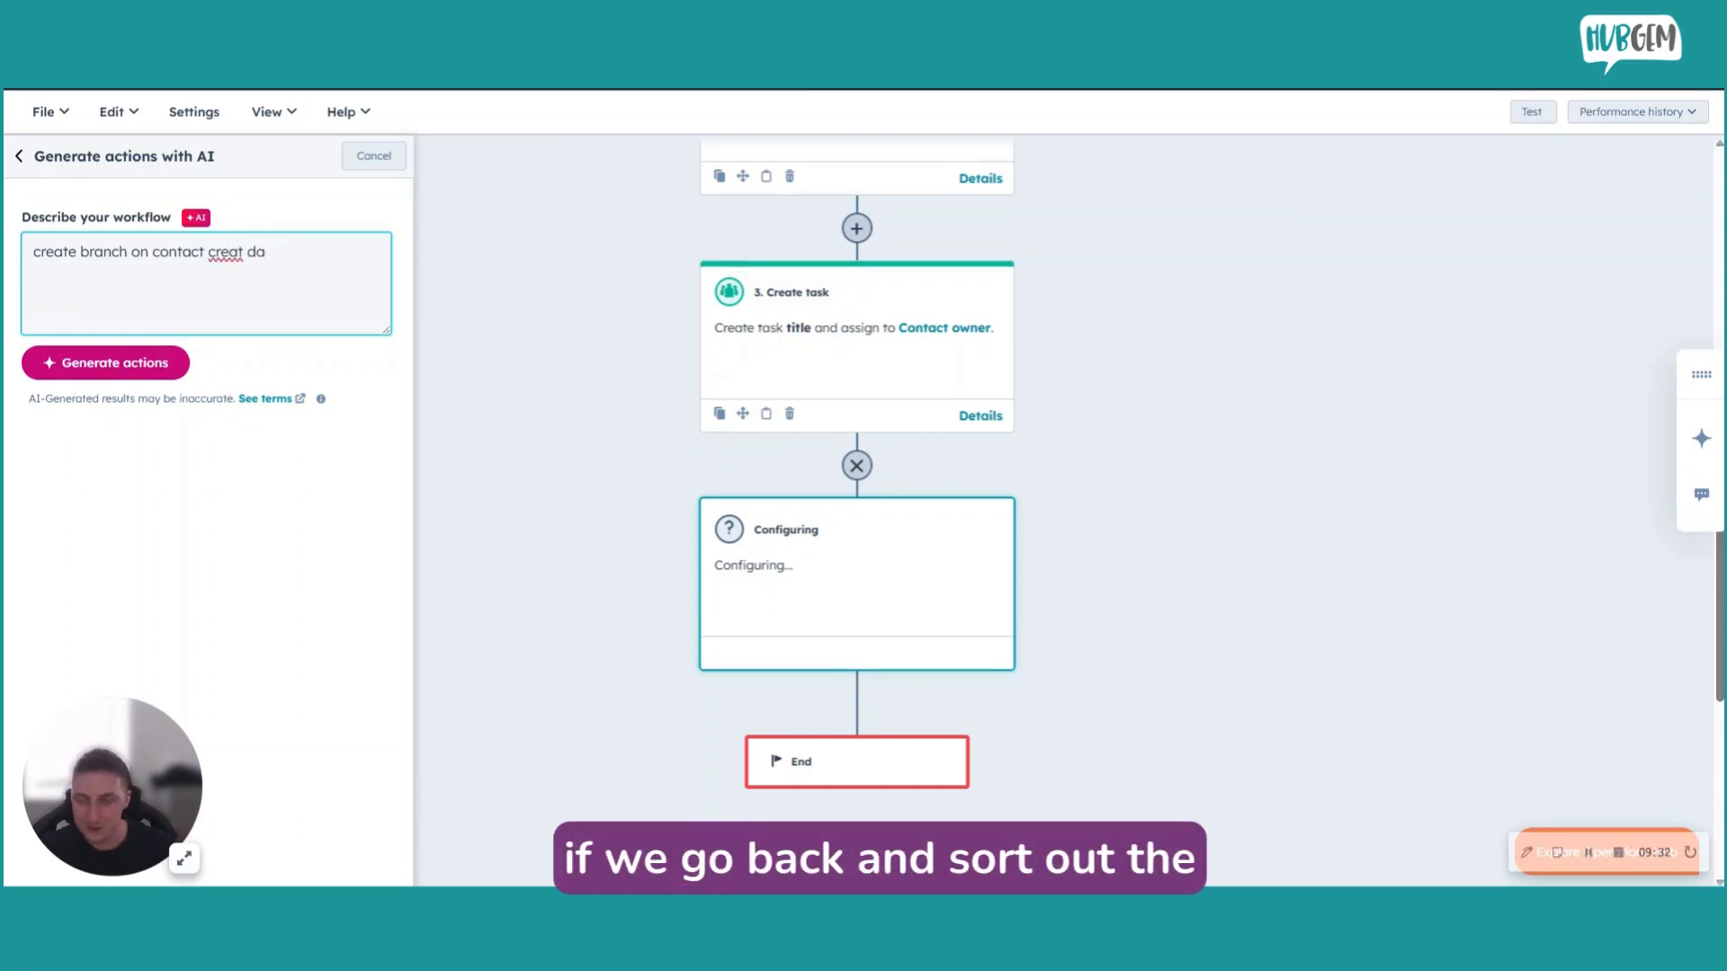
type("tda")
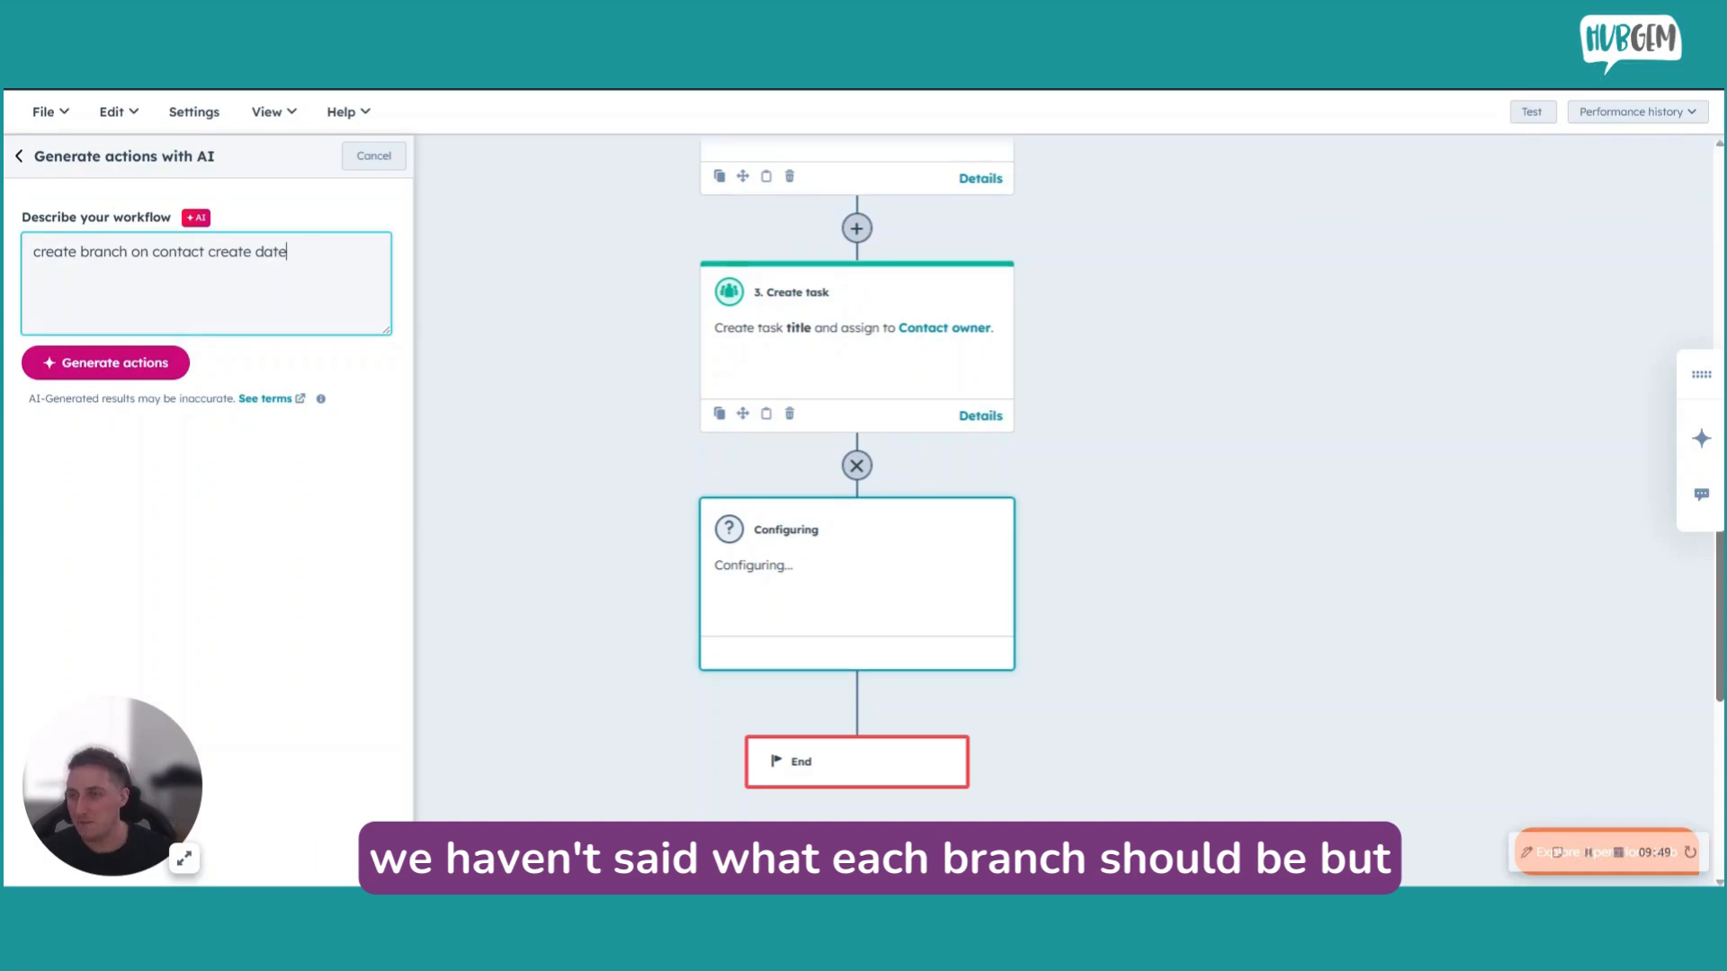
left_click(85, 365)
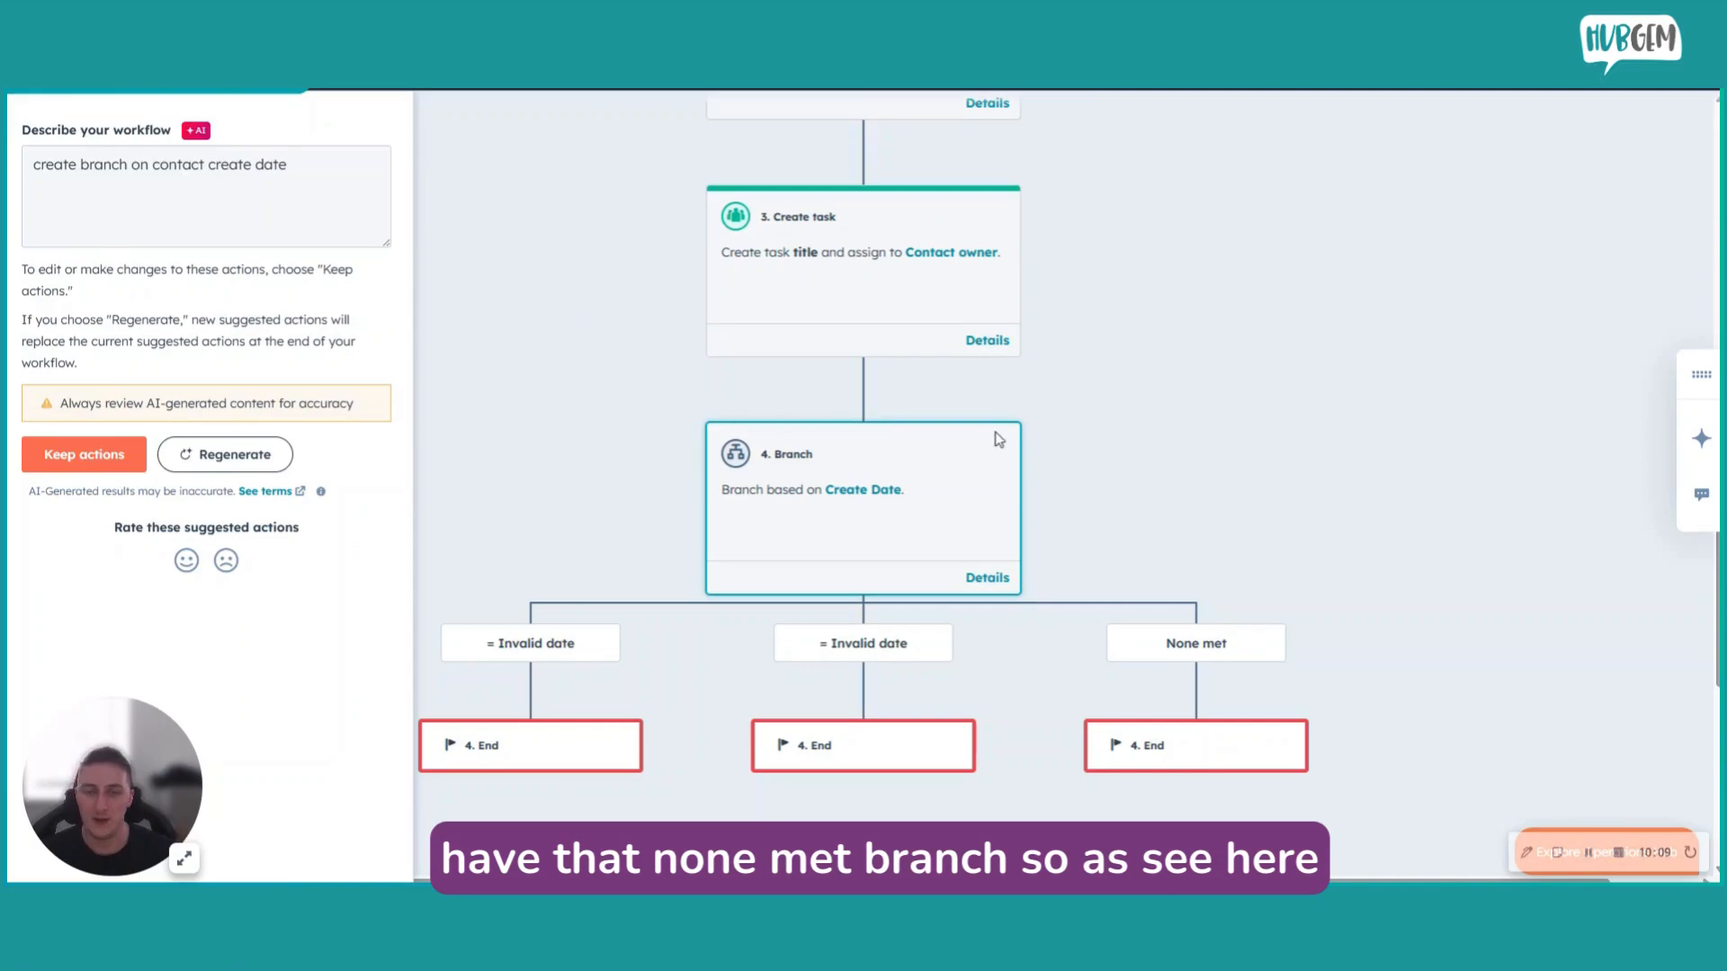
left_click_drag(995, 437, 1069, 441)
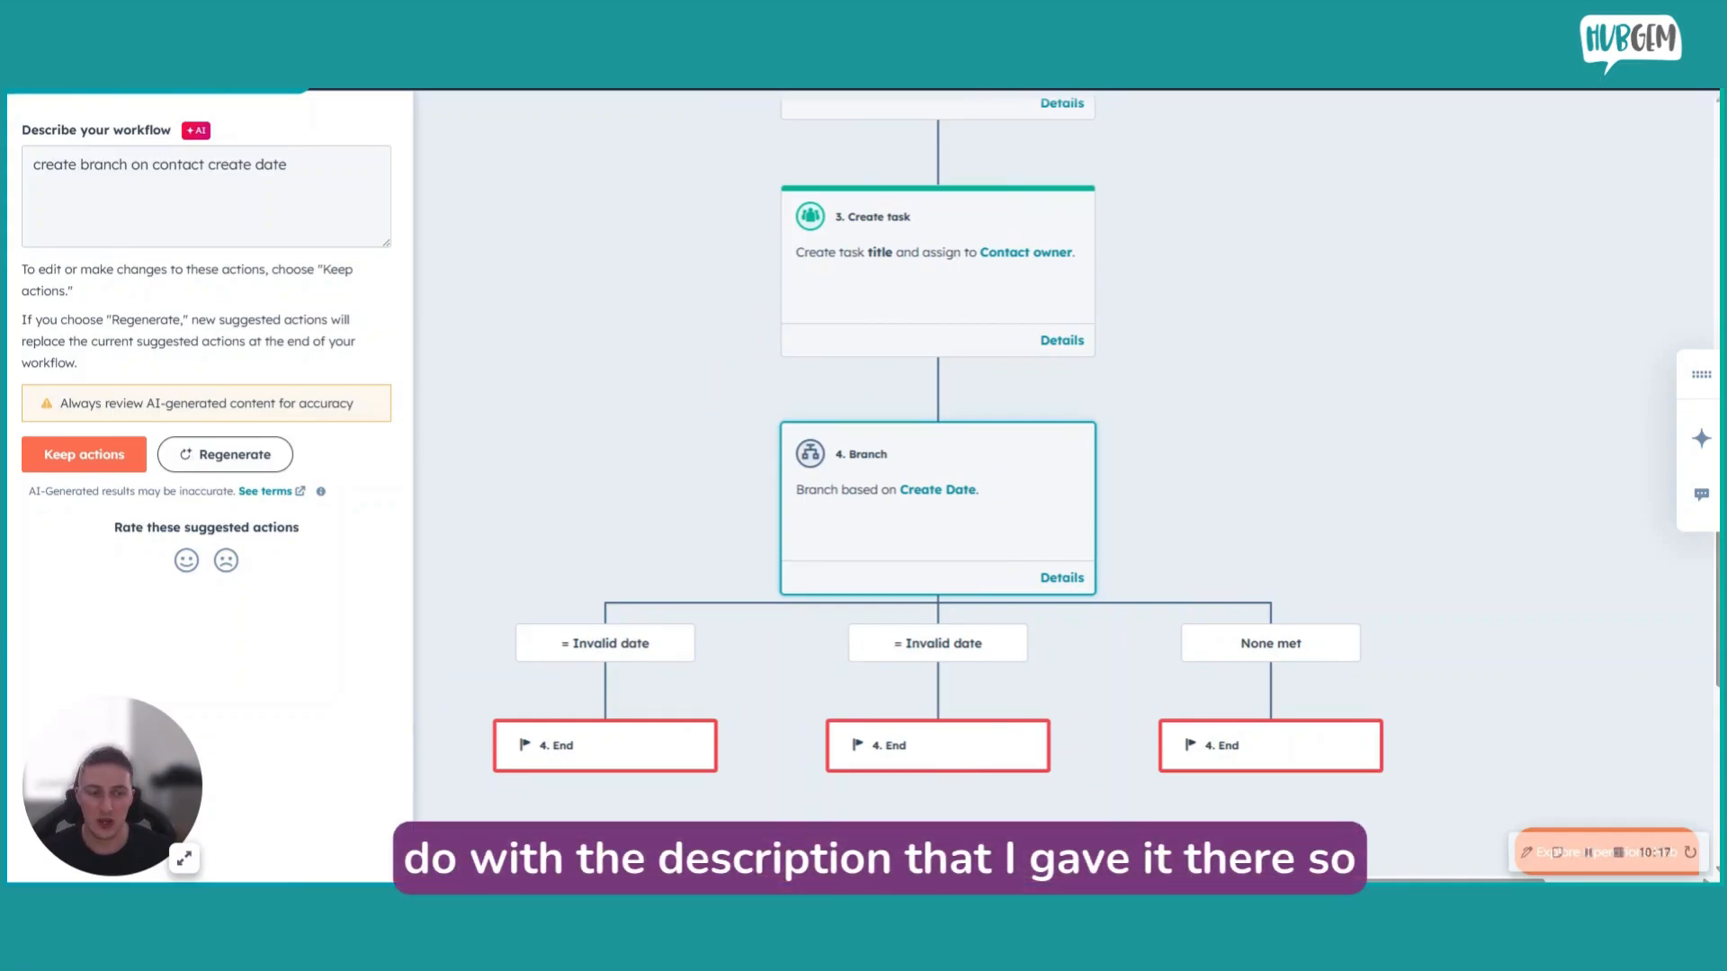
left_click(75, 459)
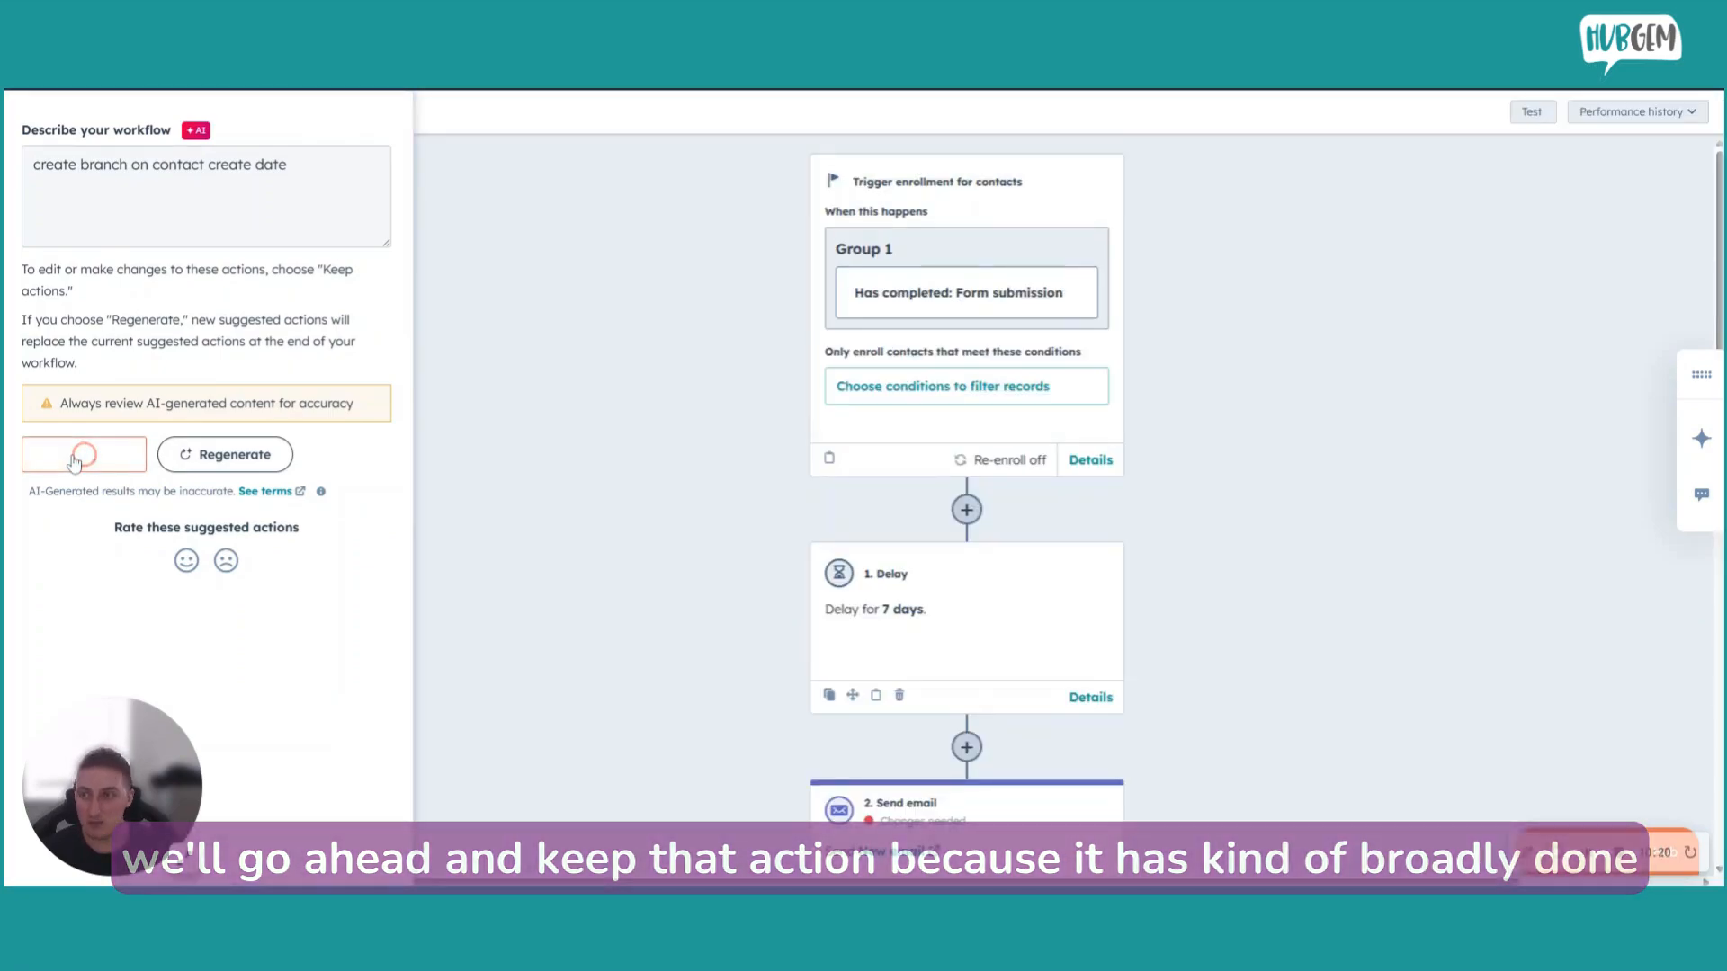
Step: Set the Create Date branch values to 11/03/2025 for Branch 1 and 11/02/2025 for Branch 2, and save the branch
scroll(540, 488, "down", 5)
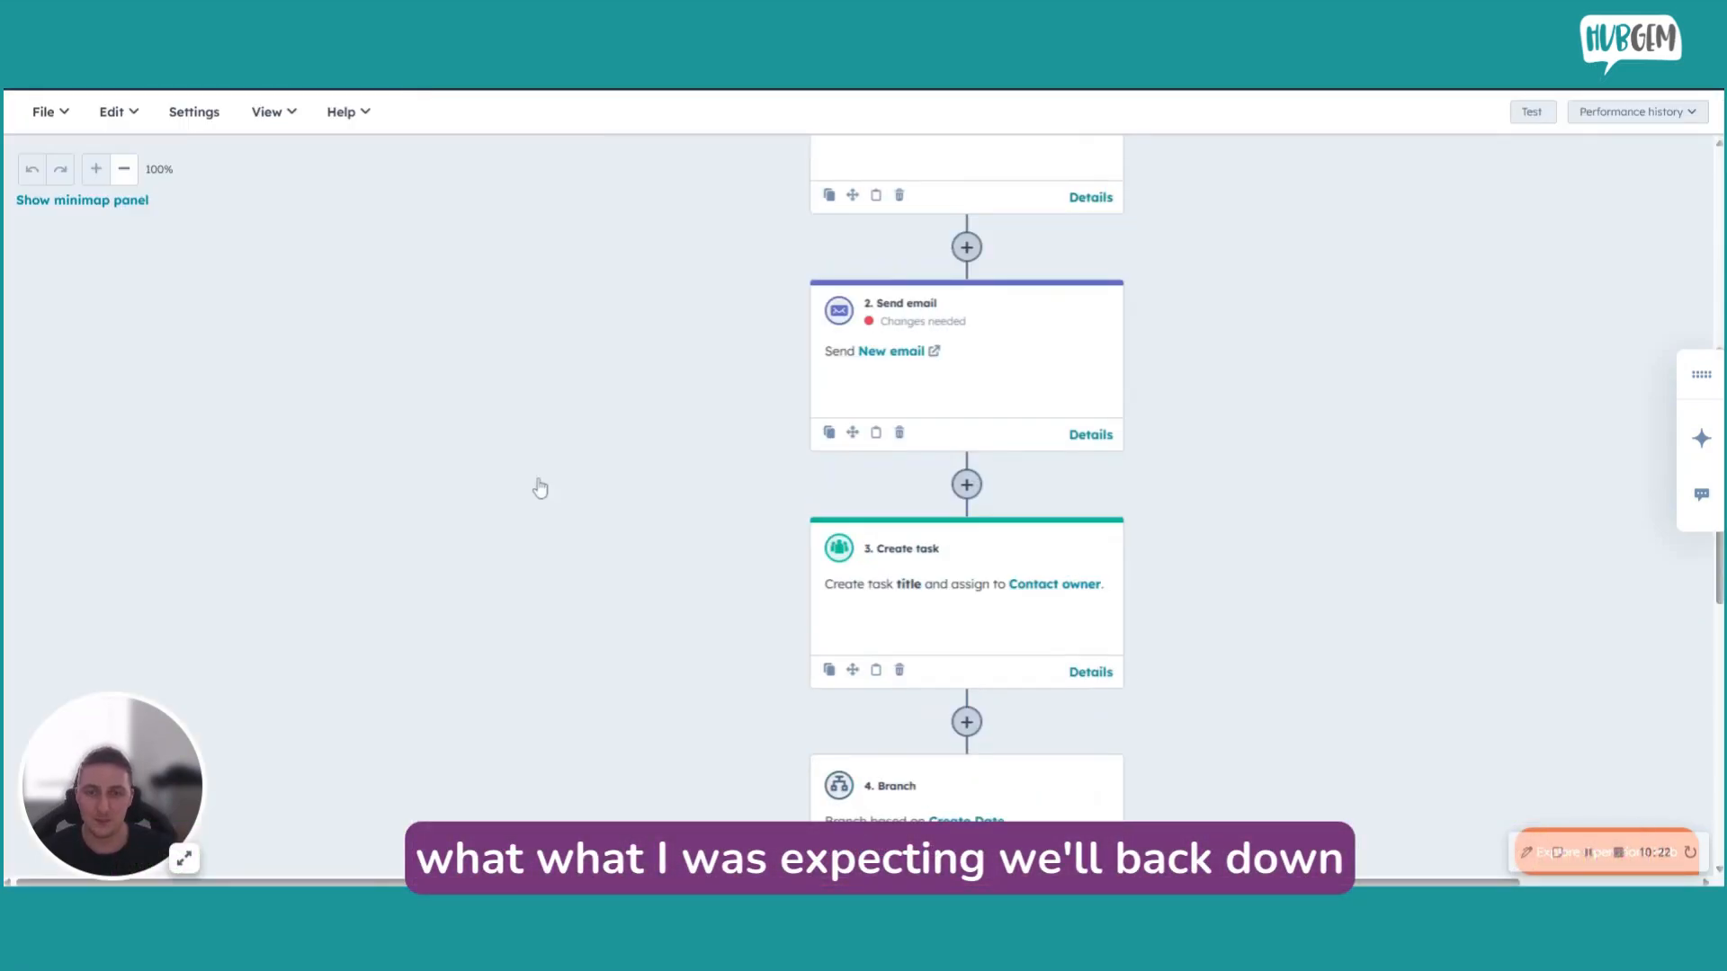
scroll(540, 489, "down", 5)
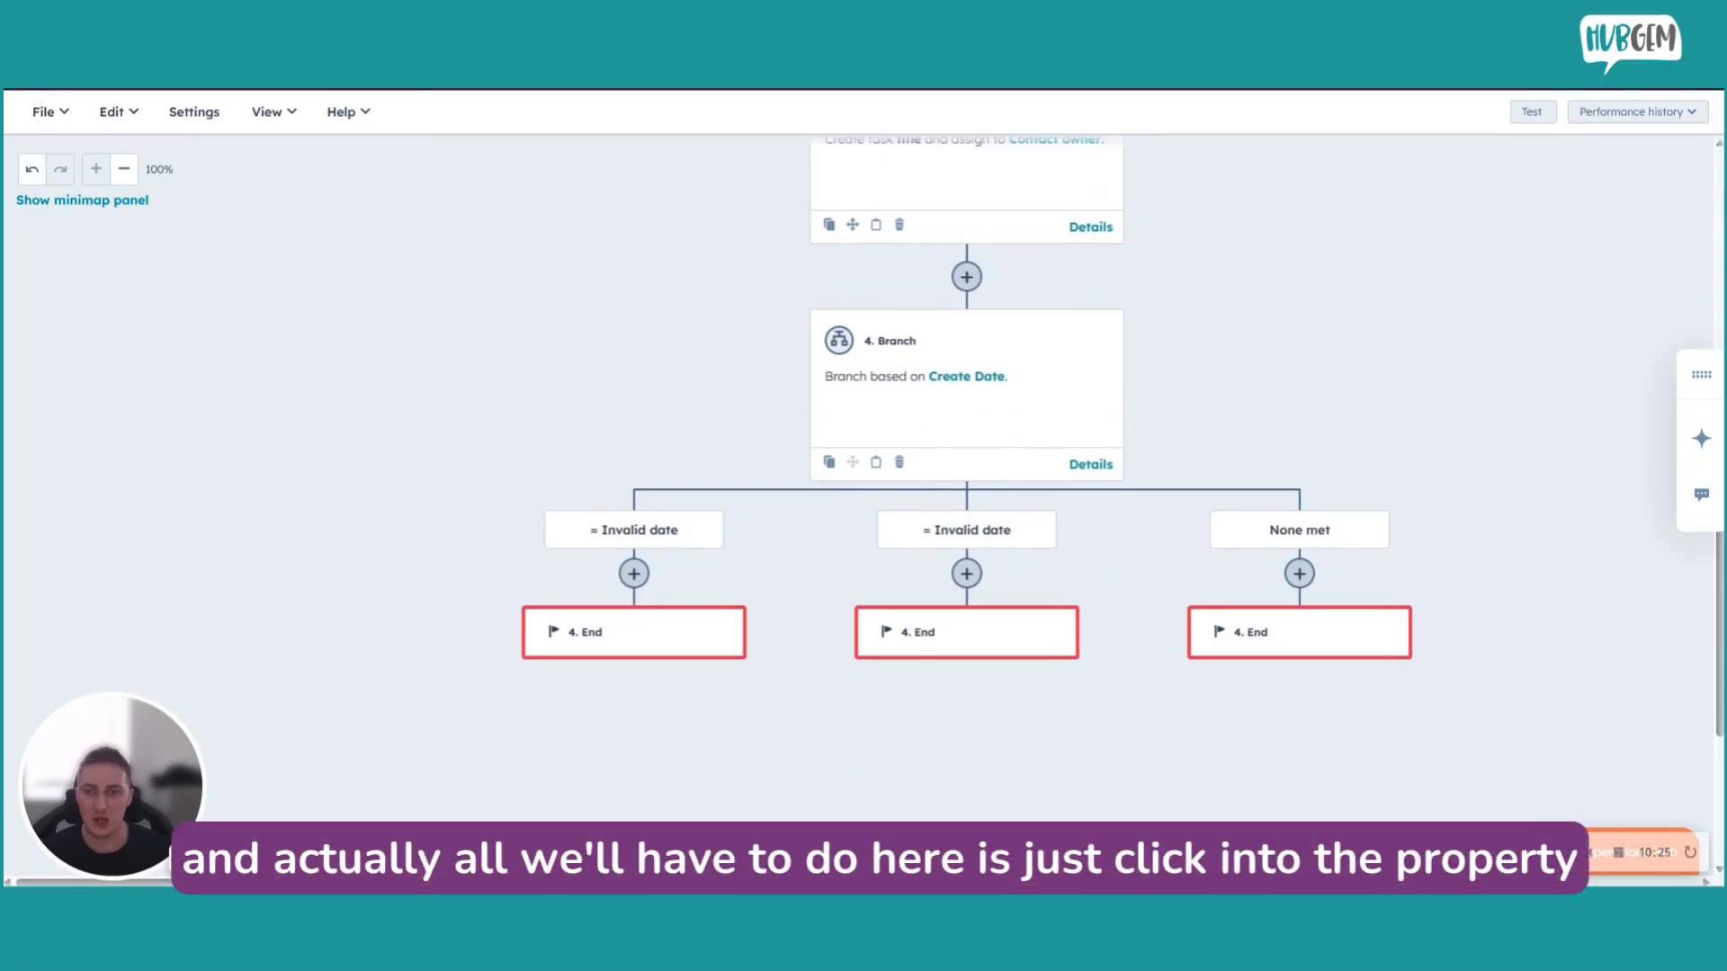
left_click(1018, 418)
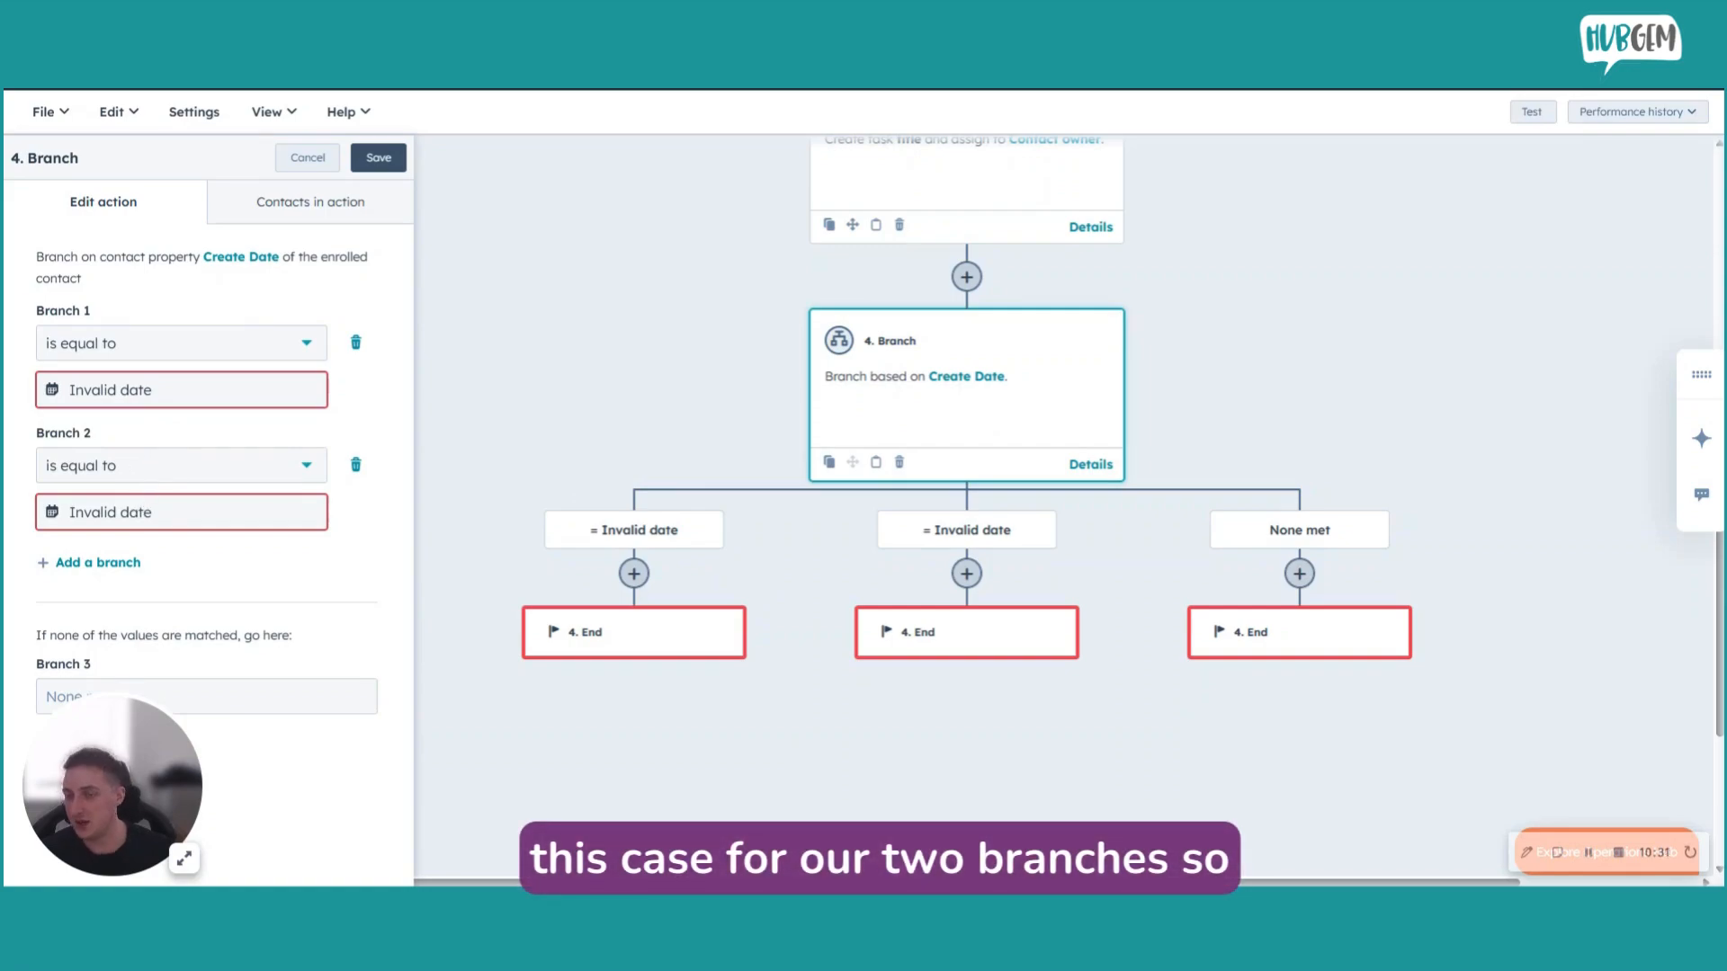
left_click(135, 390)
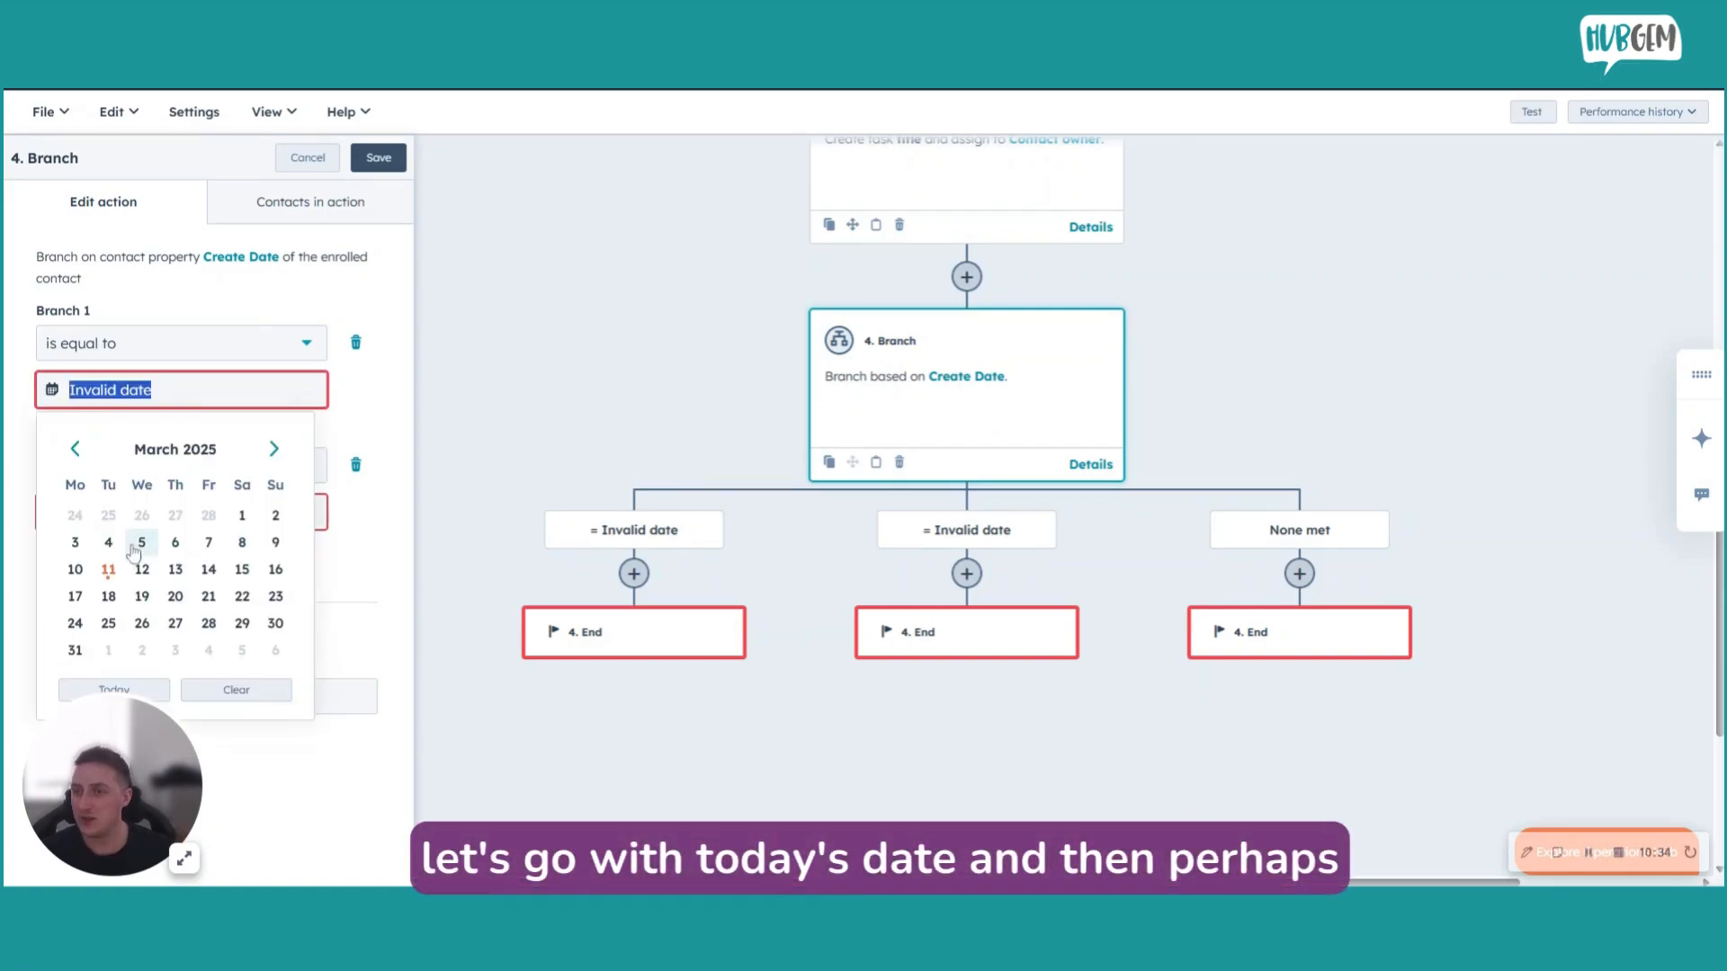
left_click(106, 566)
left_click(107, 512)
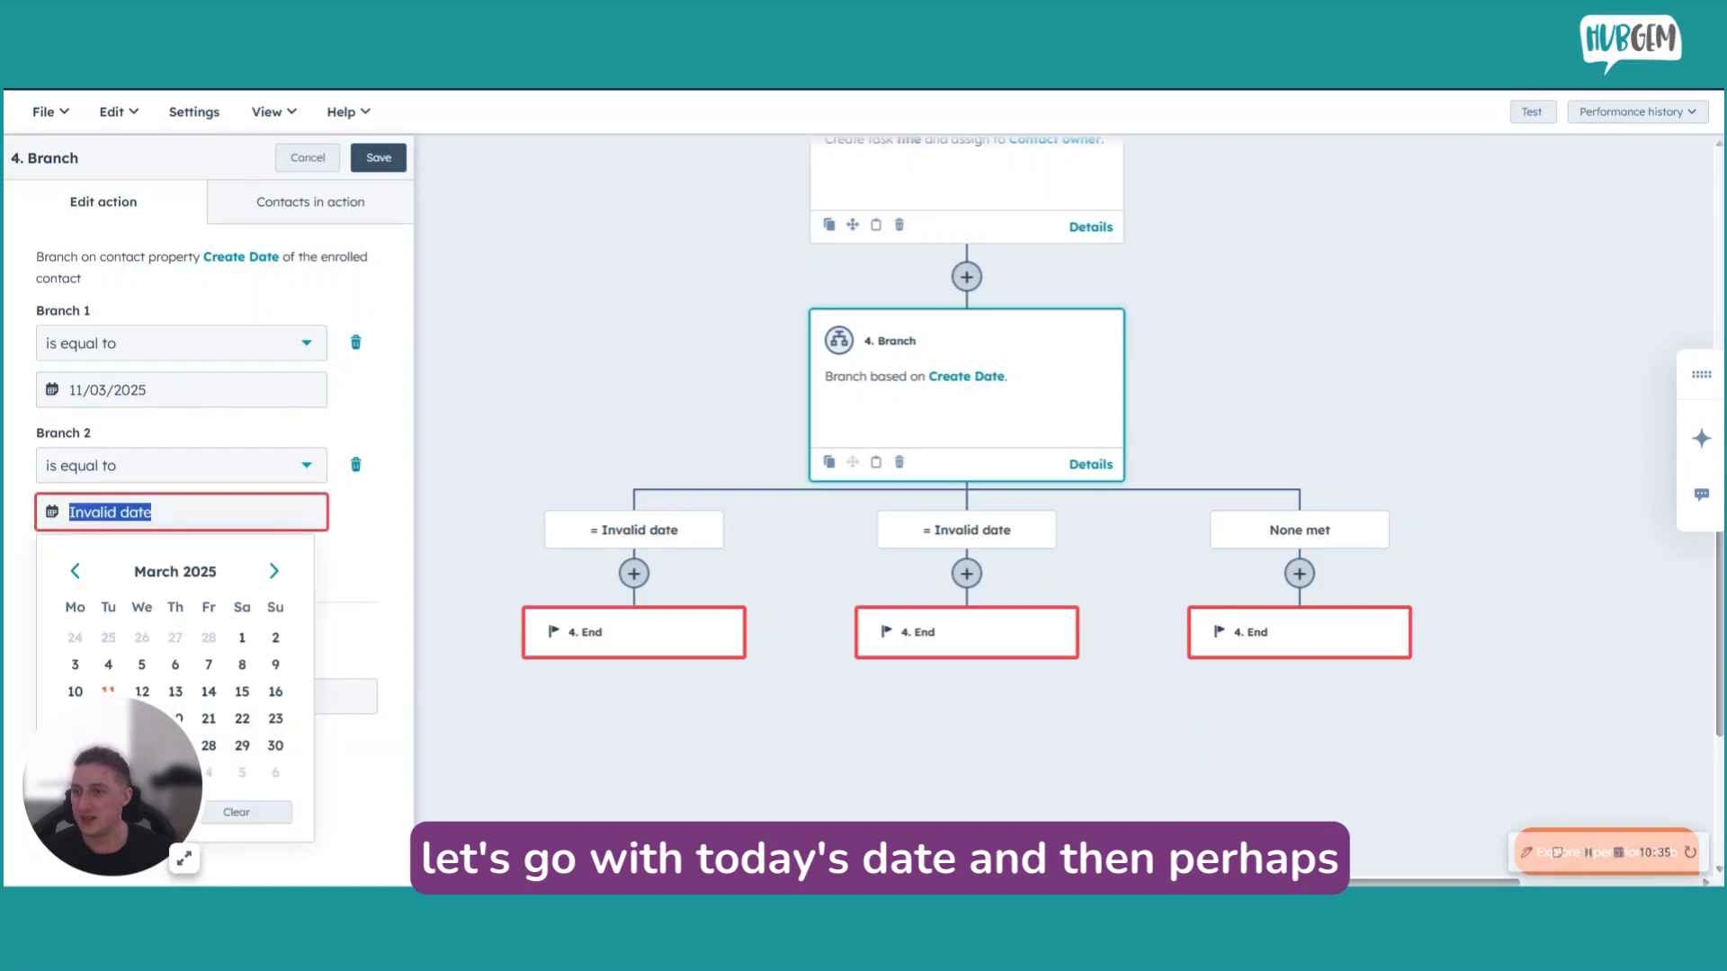
left_click(75, 572)
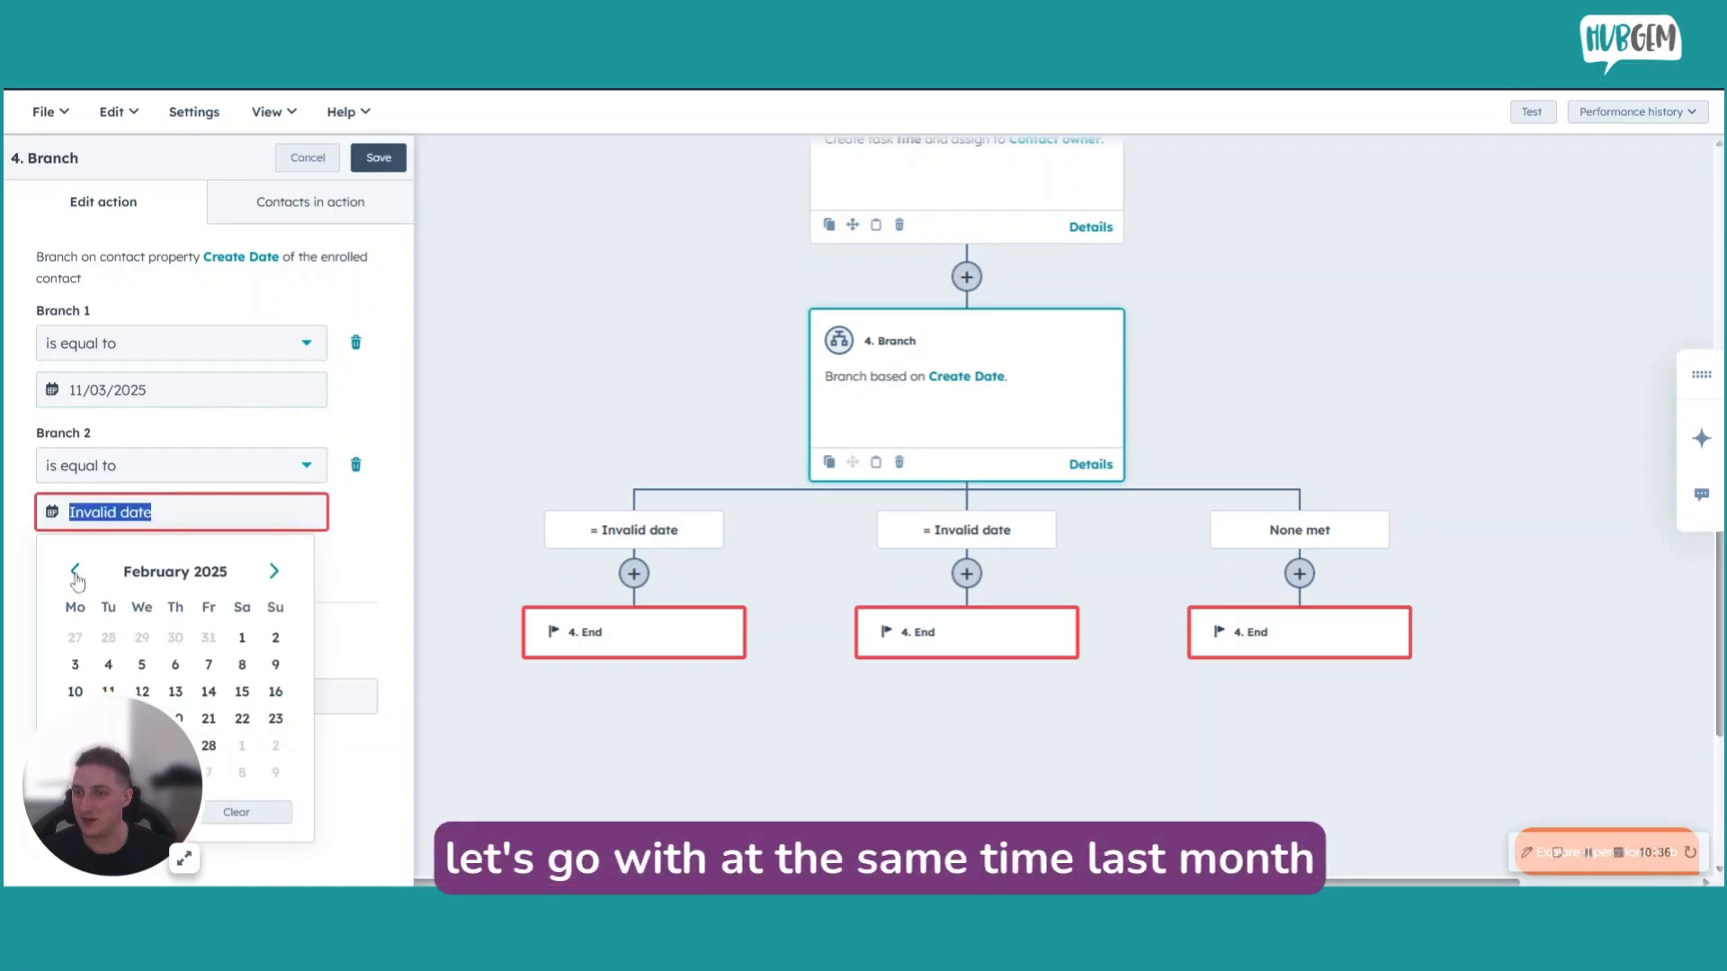
left_click(109, 690)
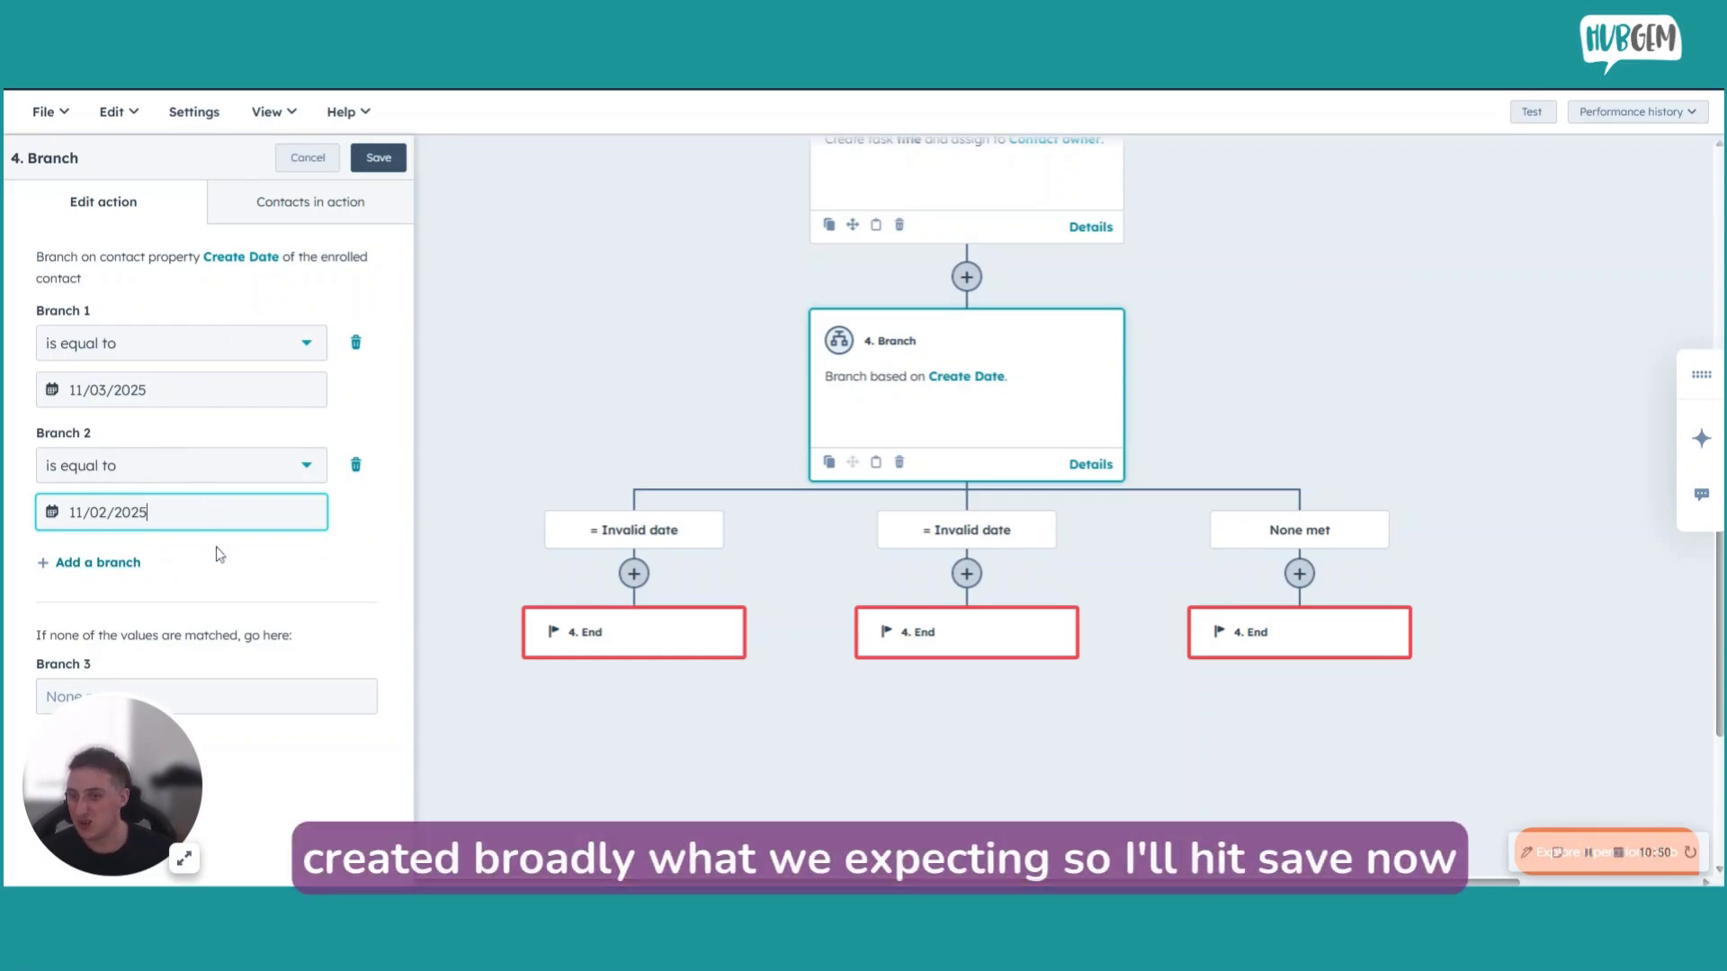
left_click(379, 158)
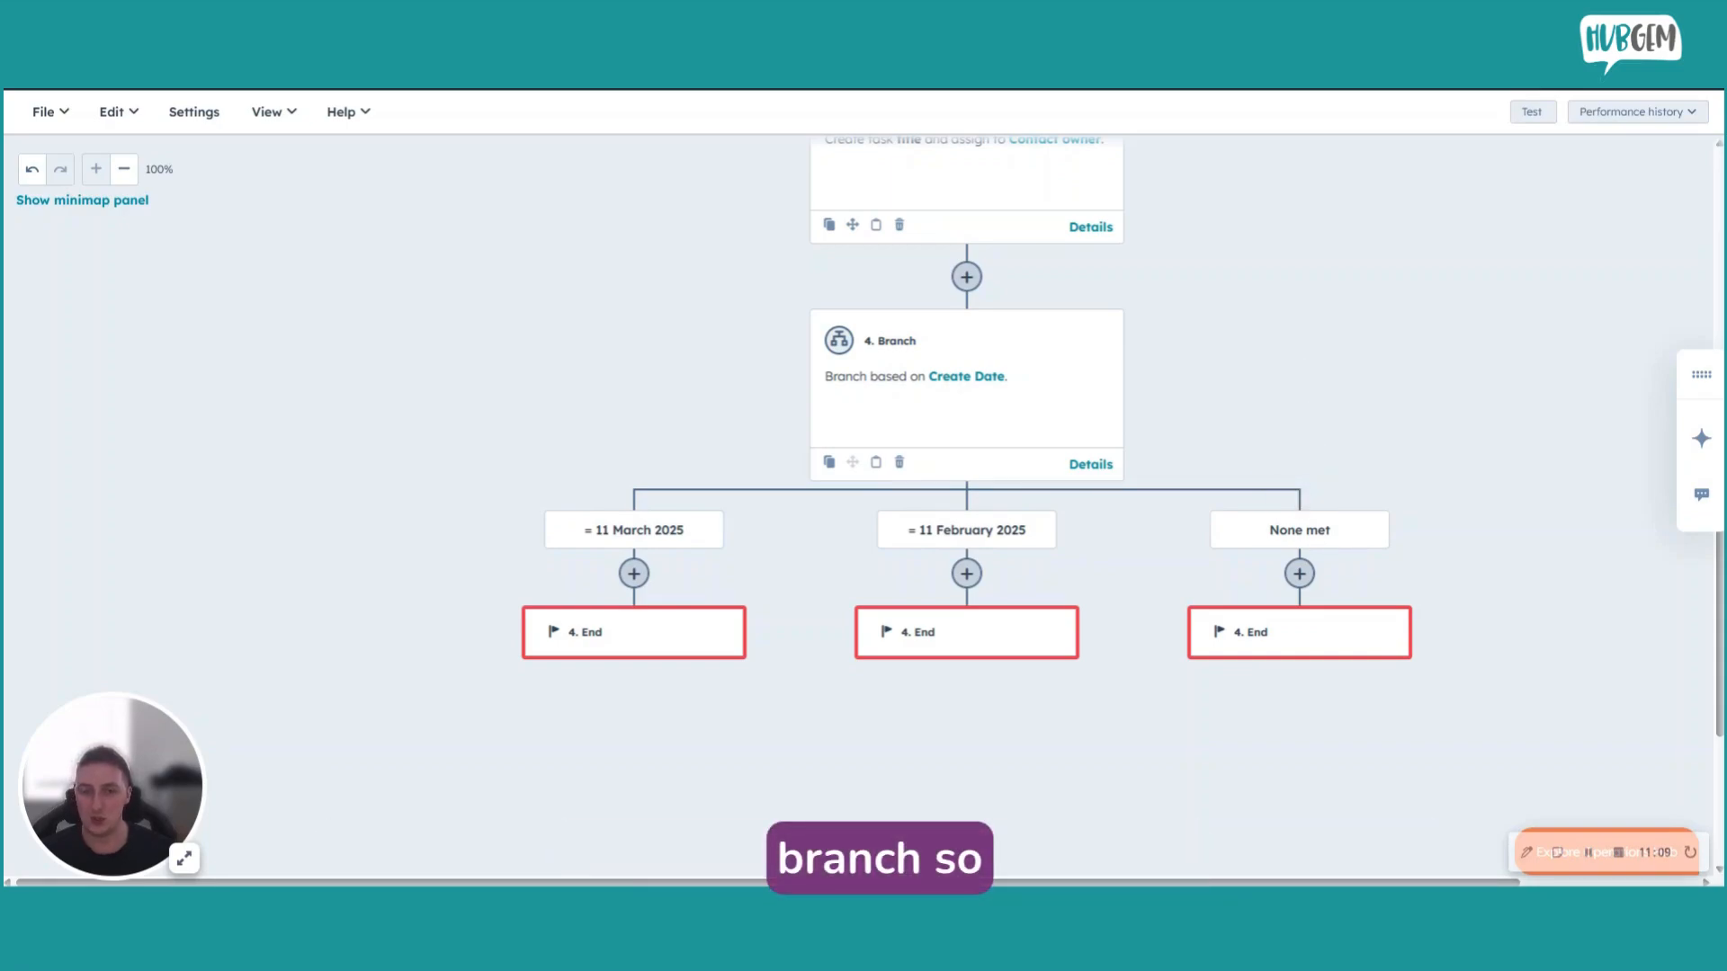
scroll(1307, 371, "right", 1)
scroll(926, 396, "right", 1)
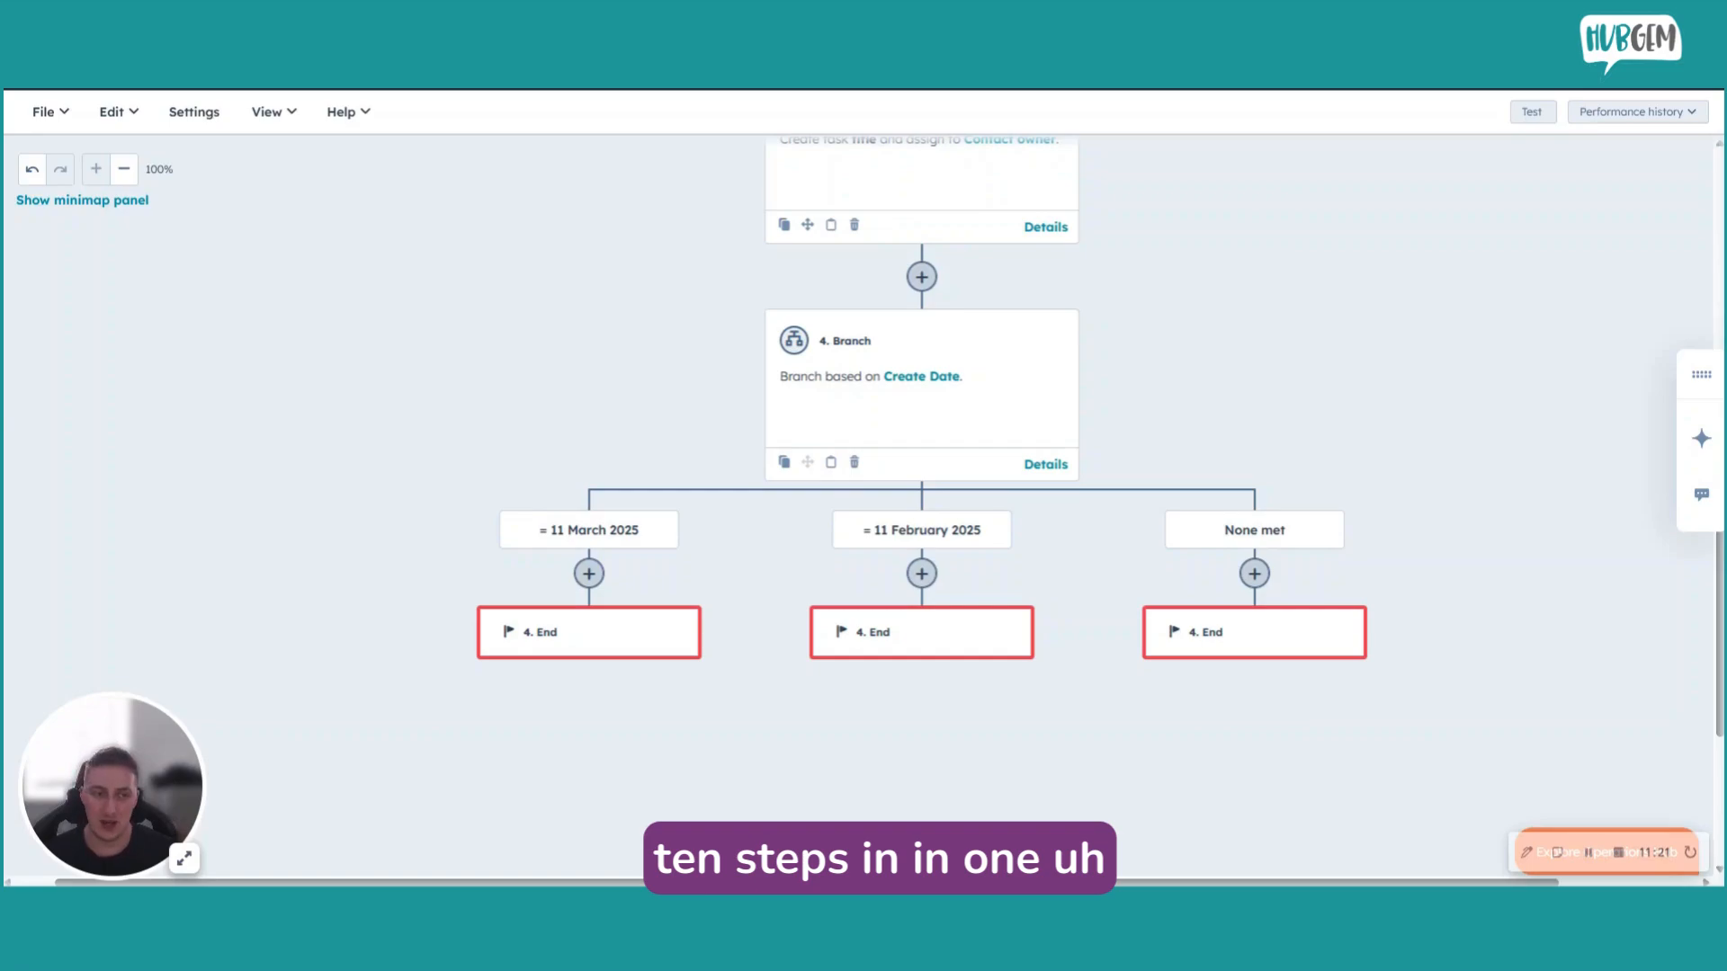
scroll(921, 504, "up", 1)
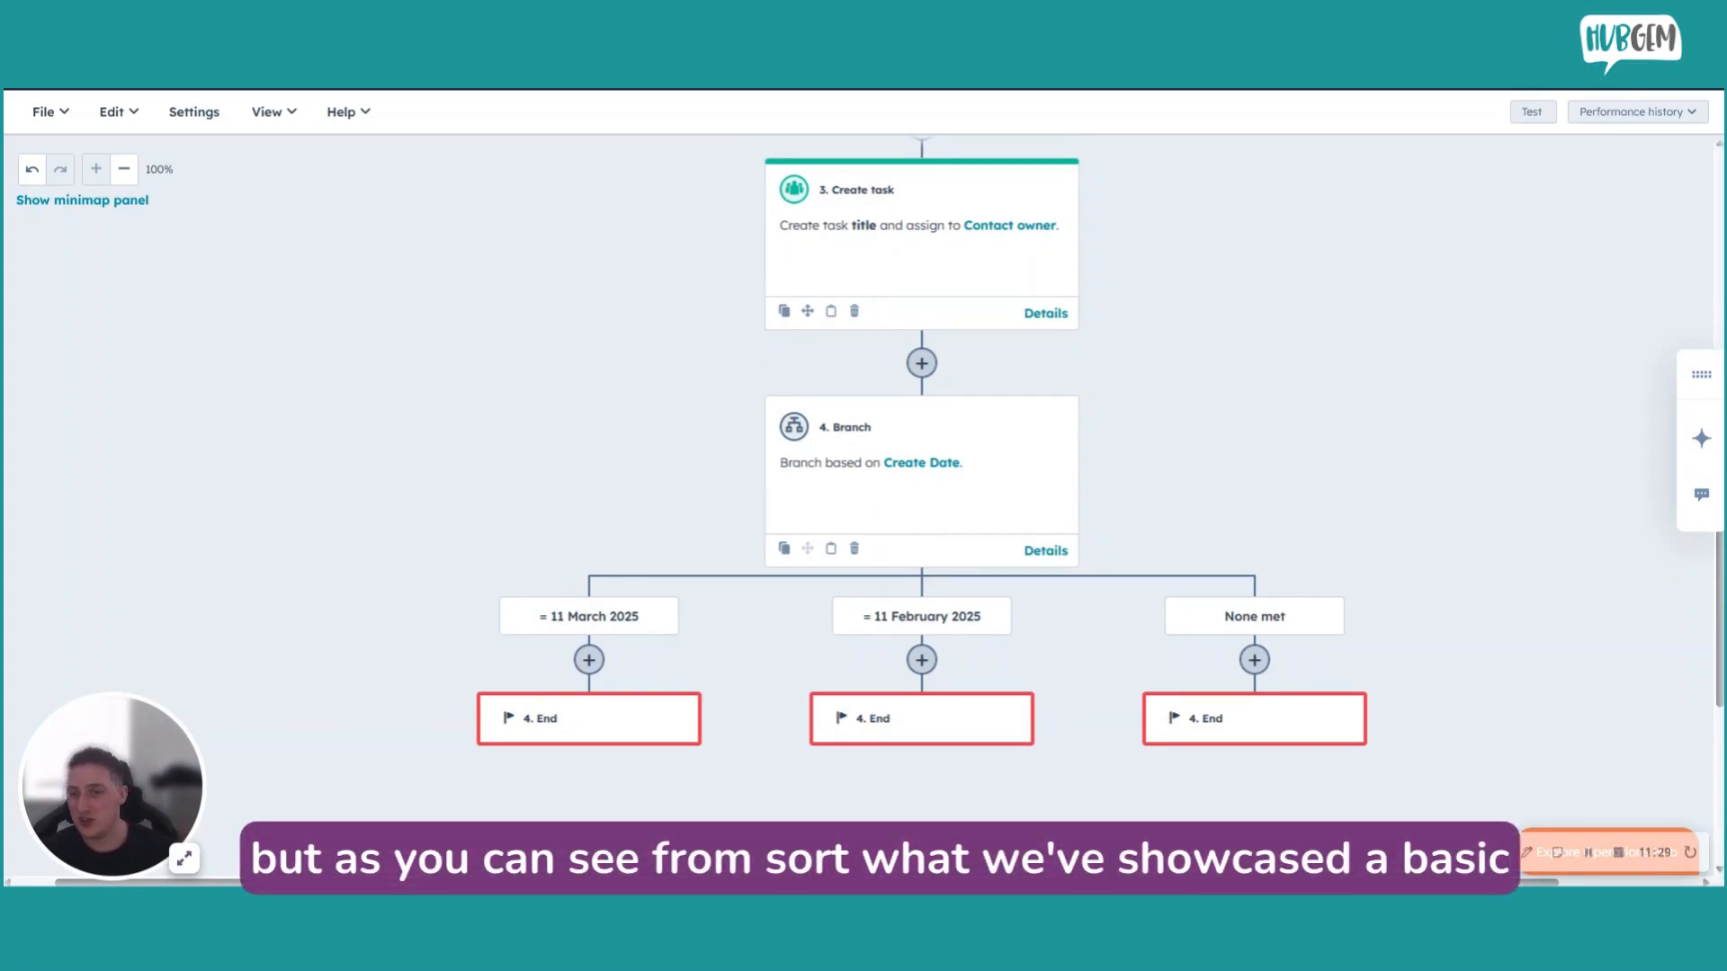
scroll(921, 503, "up", 3)
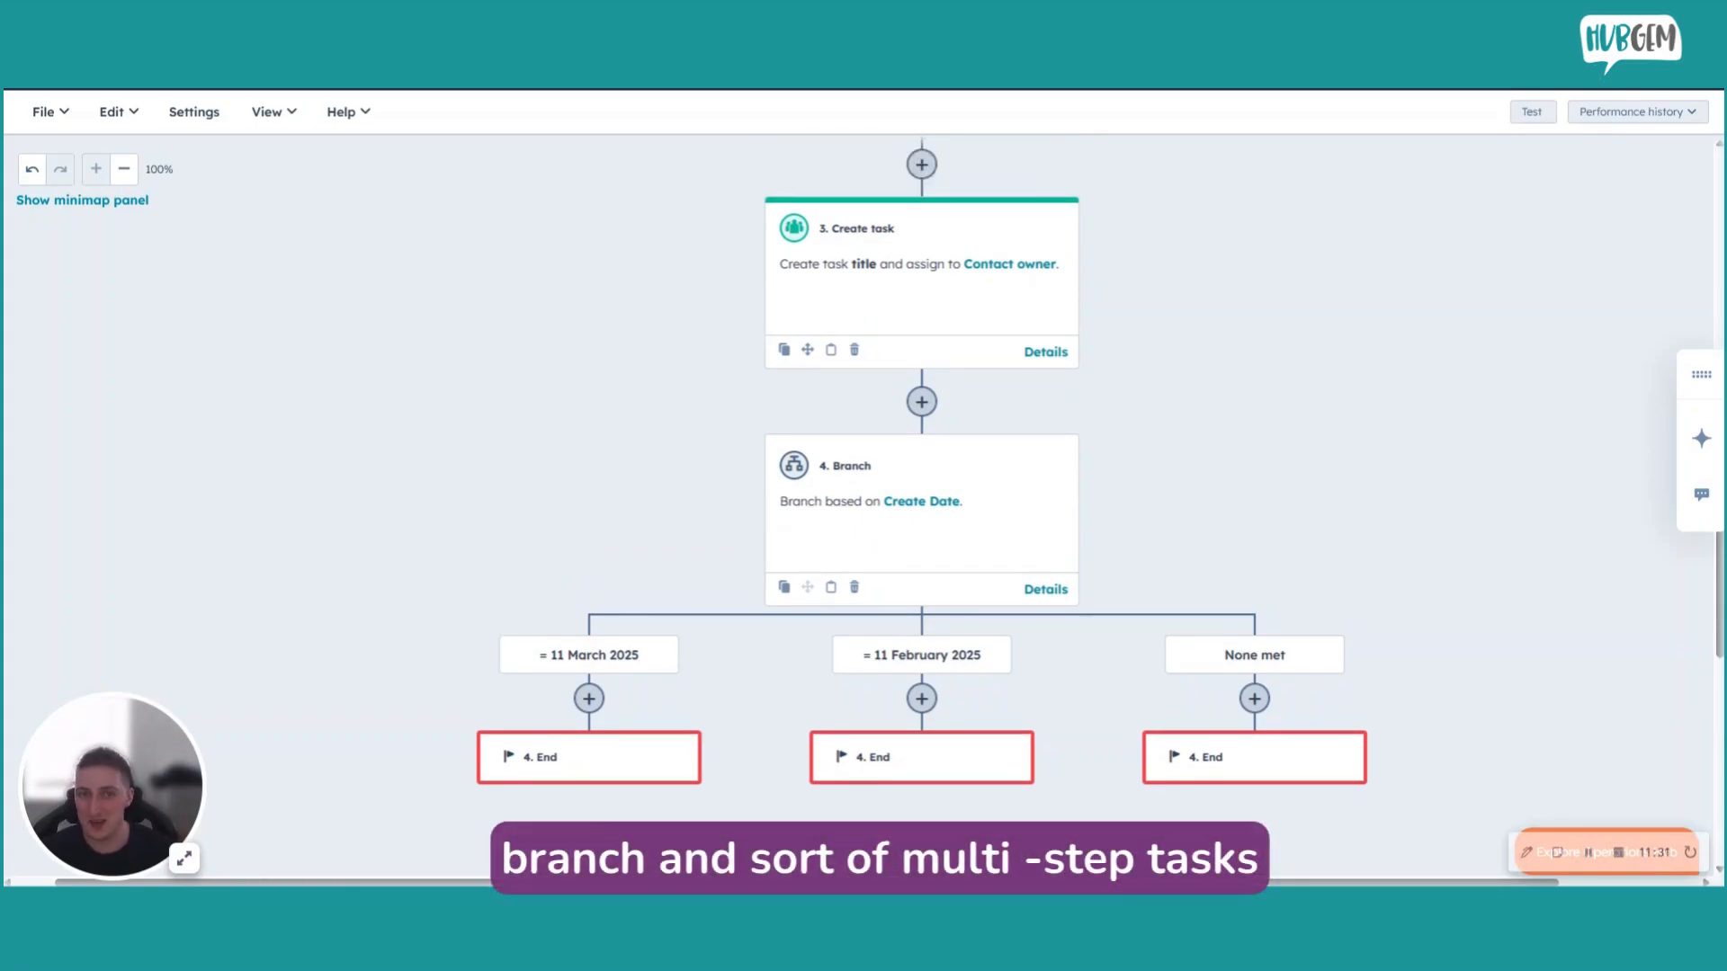
scroll(1283, 373, "up", 5)
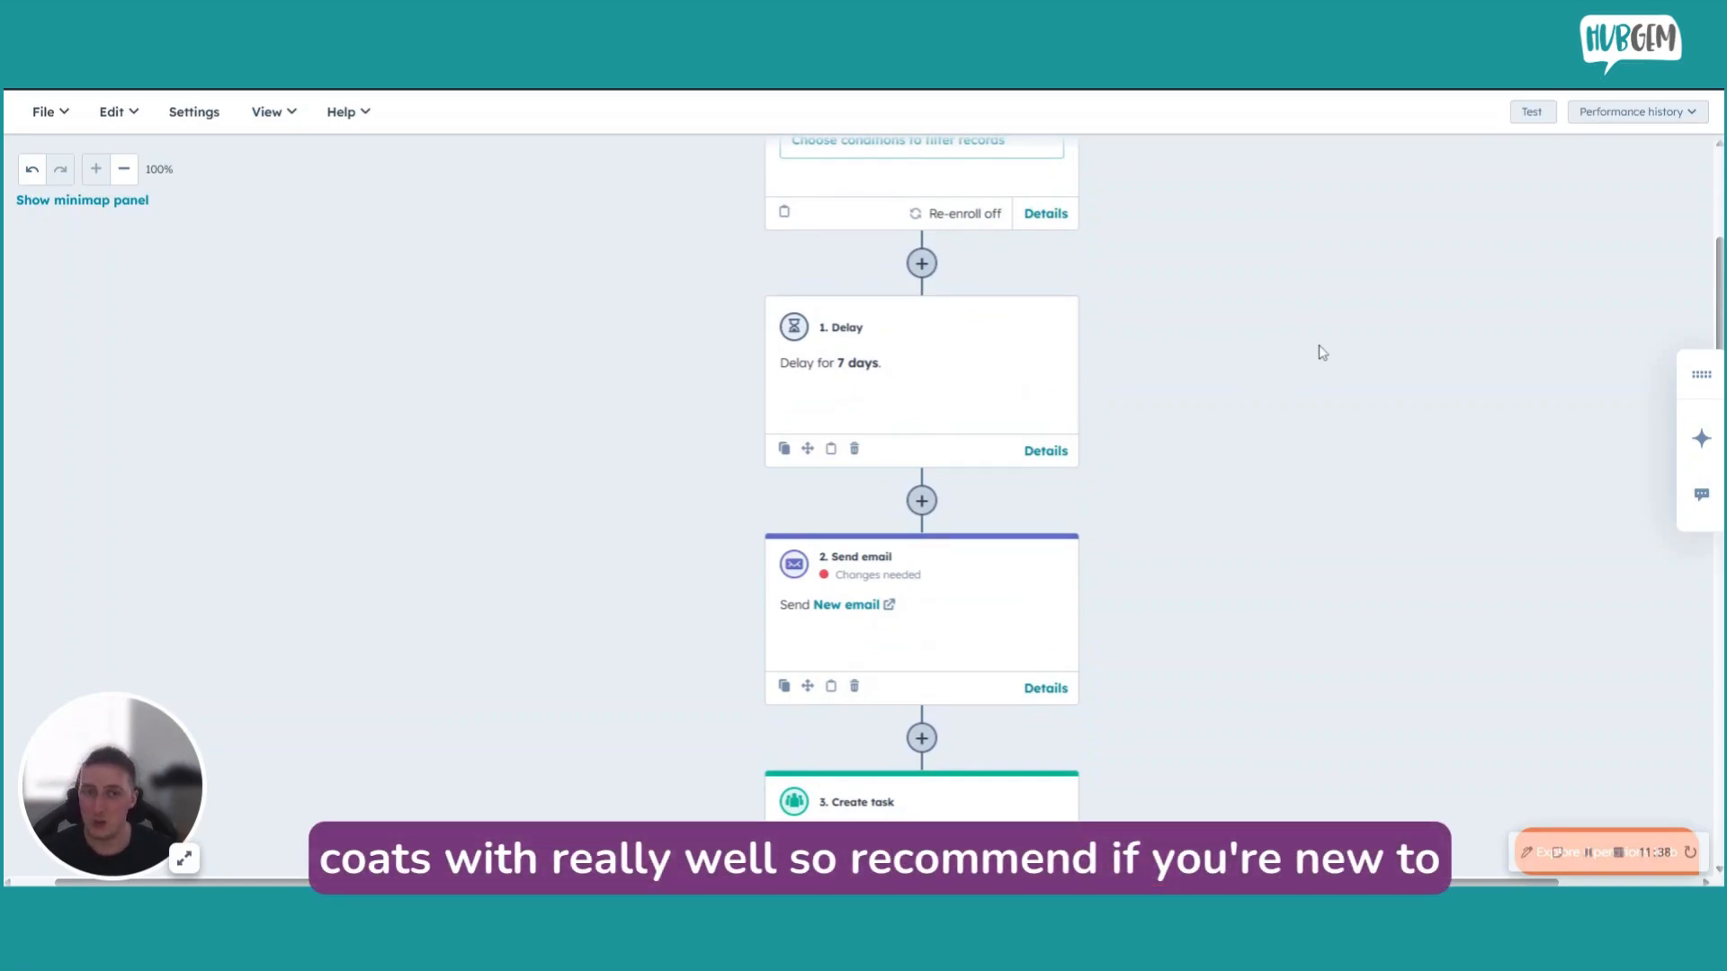
scroll(1321, 352, "up", 3)
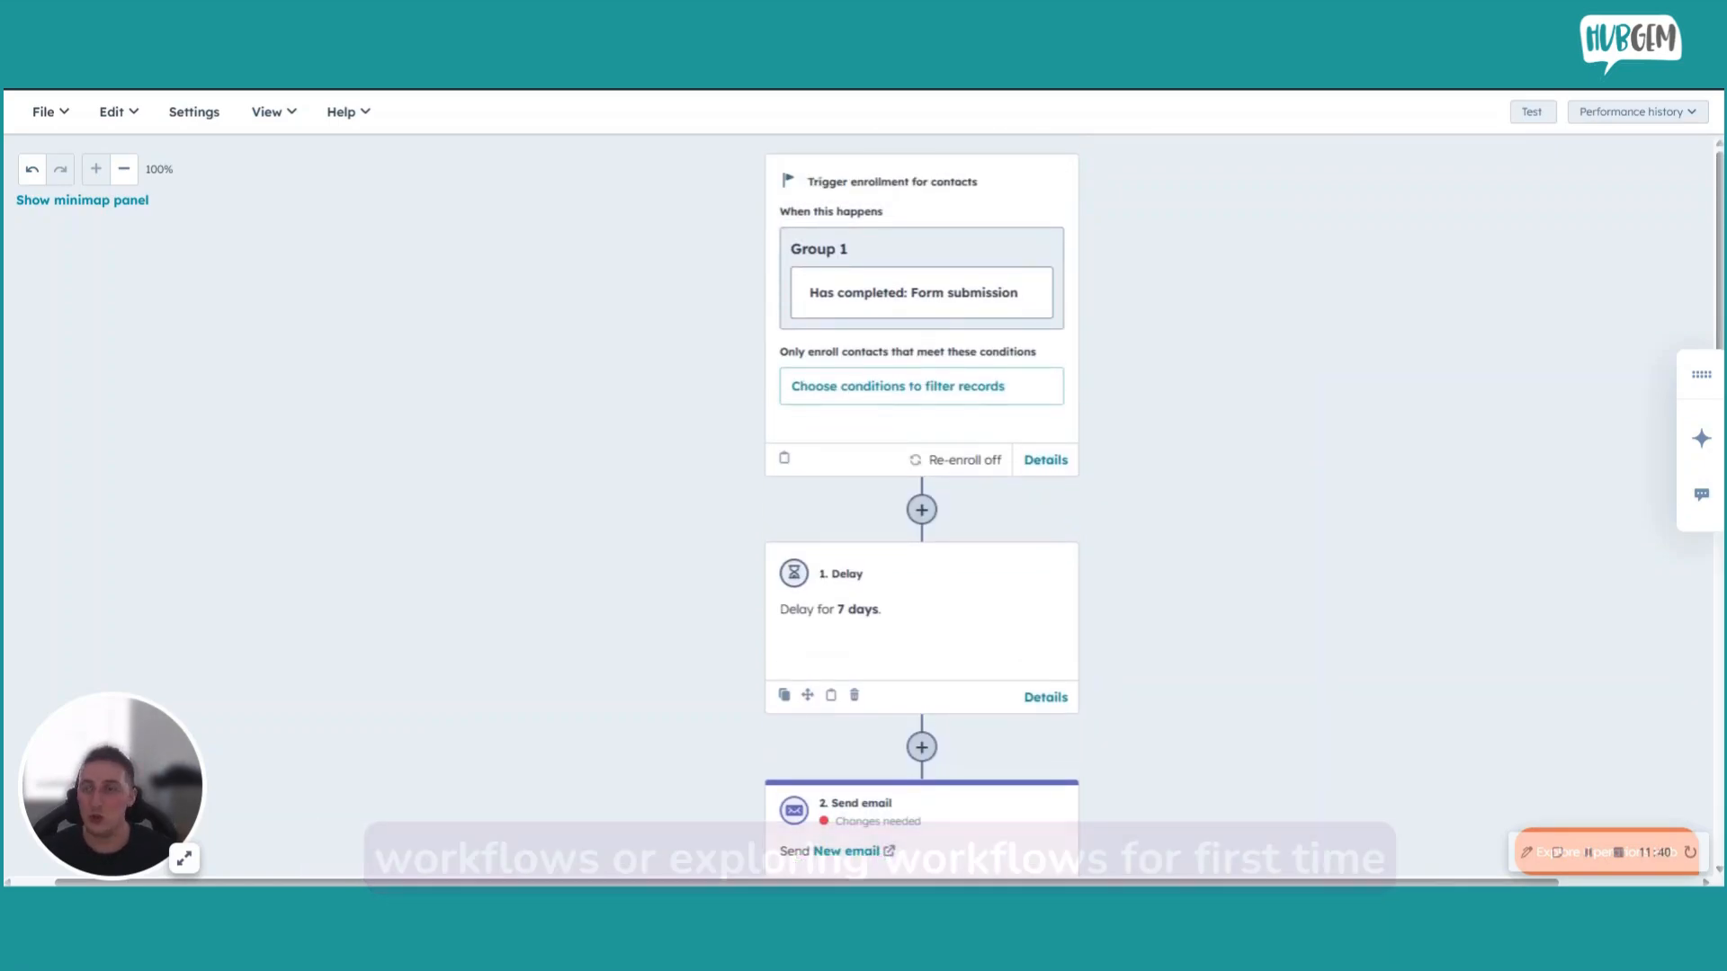